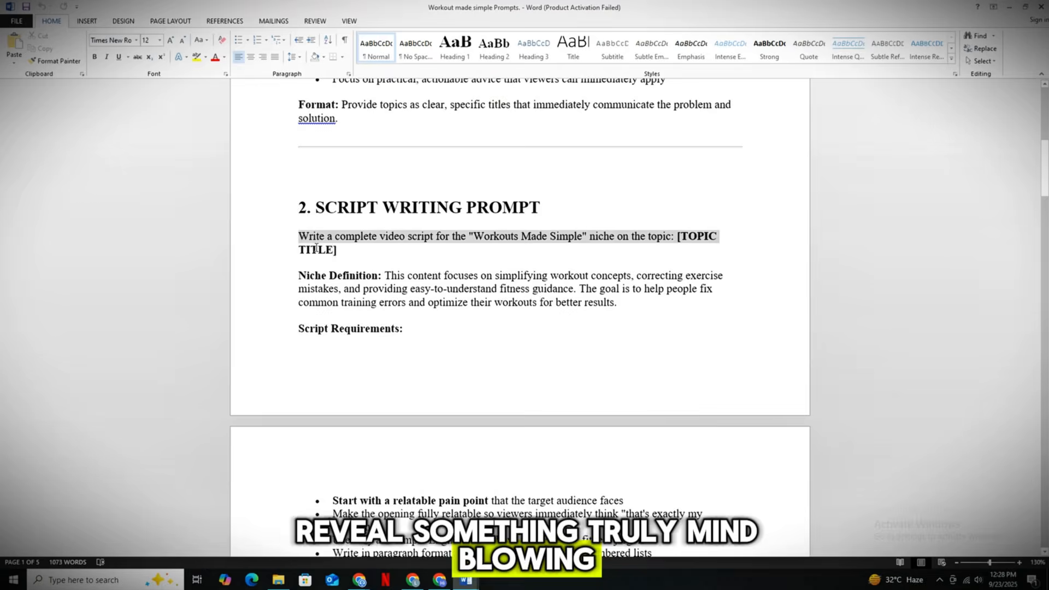
- Copy the complete script writing prompt from section 2 of the Word document into the DeepSeek chat message
{"action": "left_click_drag", "start_coordinate": [465, 327], "coordinate": [465, 279]}
{"action": "left_click_drag", "start_coordinate": [671, 252], "coordinate": [666, 250]}
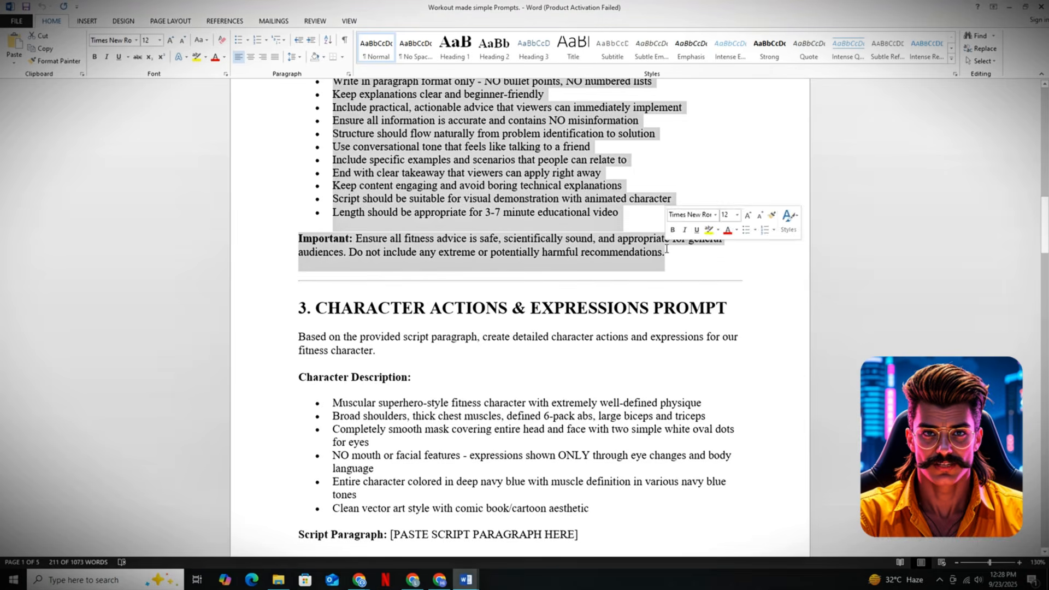
{"action": "scroll", "coordinate": [528, 487], "scroll_direction": "up", "scroll_amount": 8}
{"action": "scroll", "coordinate": [564, 363], "scroll_direction": "down", "scroll_amount": 7}
{"action": "left_click", "coordinate": [413, 579]}
{"action": "key", "text": "ctrl+v"}
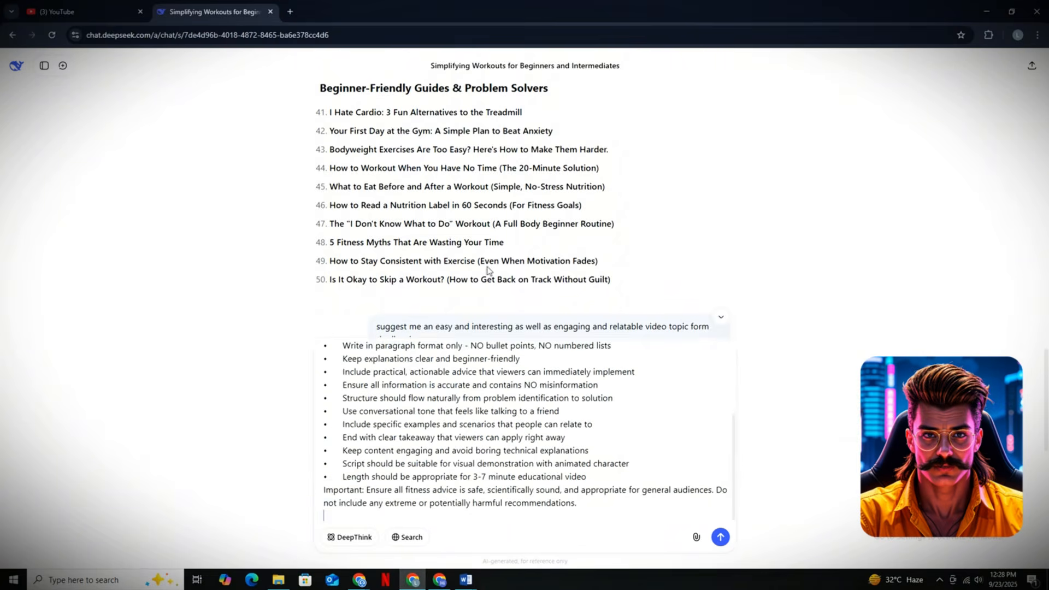
- Replace the TOPIC TITLE placeholder in the prompt with "Bicep Curls Are Useless If You Do This (Fix Your Elbows for Faster Growth)"
{"action": "scroll", "coordinate": [487, 271], "scroll_direction": "down", "scroll_amount": 10}
{"action": "scroll", "coordinate": [444, 409], "scroll_direction": "up", "scroll_amount": 3}
{"action": "left_click_drag", "start_coordinate": [324, 353], "coordinate": [372, 352]}
{"action": "right_click", "coordinate": [441, 354]}
{"action": "left_click", "coordinate": [642, 352]}
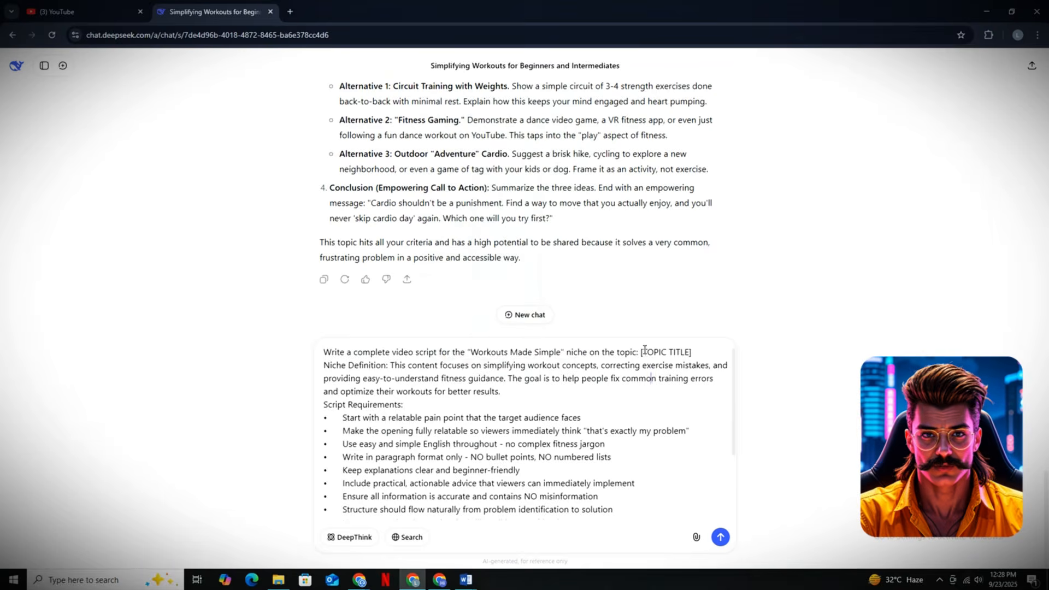
{"action": "right_click", "coordinate": [665, 353]}
{"action": "left_click", "coordinate": [665, 353]}
{"action": "scroll", "coordinate": [496, 259], "scroll_direction": "up", "scroll_amount": 5}
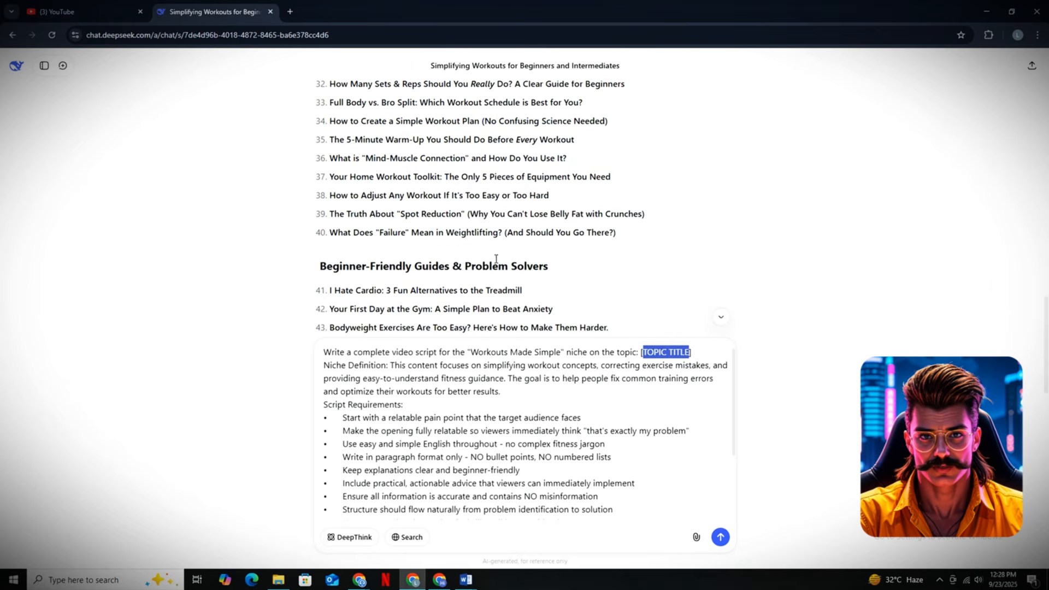
{"action": "scroll", "coordinate": [359, 235], "scroll_direction": "up", "scroll_amount": 12}
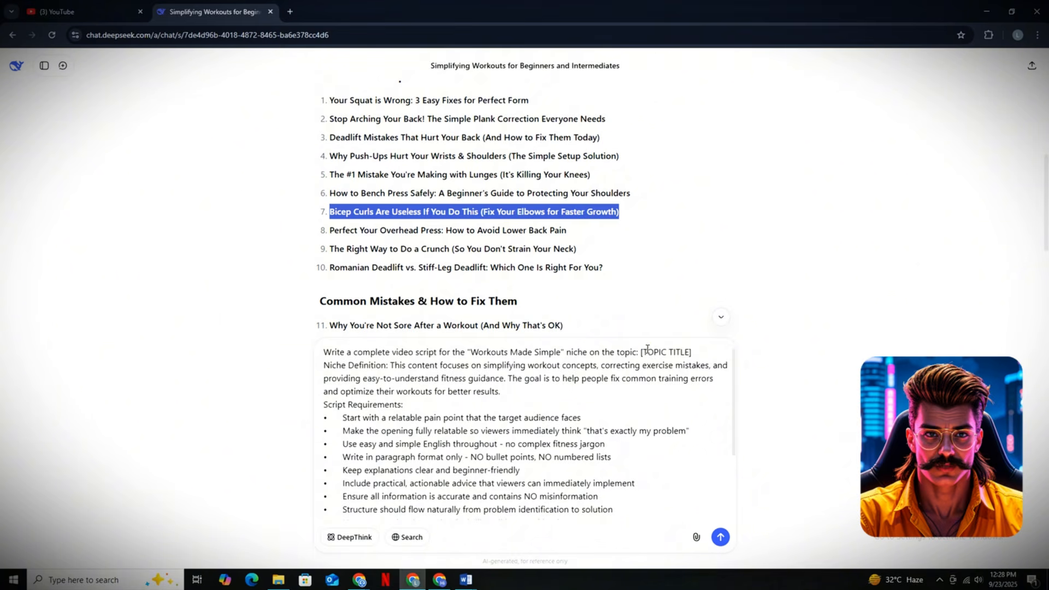
{"action": "left_click_drag", "start_coordinate": [644, 352], "coordinate": [689, 352]}
{"action": "type", "text": "Bicep Curls Are Useless If You Do This (Fix Your Elbows for Faster Growth)"}
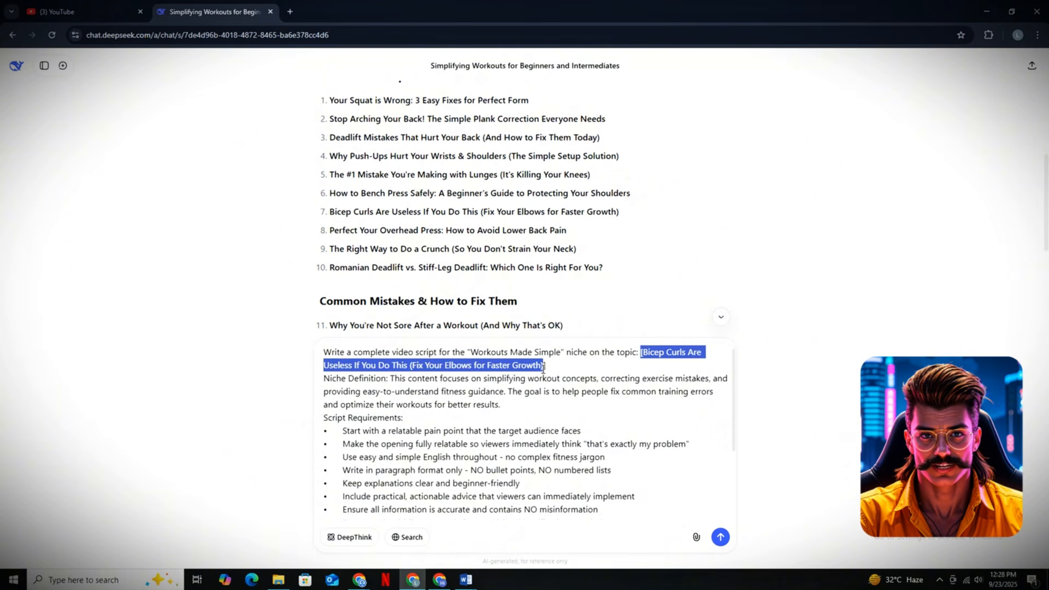
- Check the completed script prompt through its closing safety note, then submit it and read the generated script
{"action": "scroll", "coordinate": [557, 366], "scroll_direction": "down", "scroll_amount": 3}
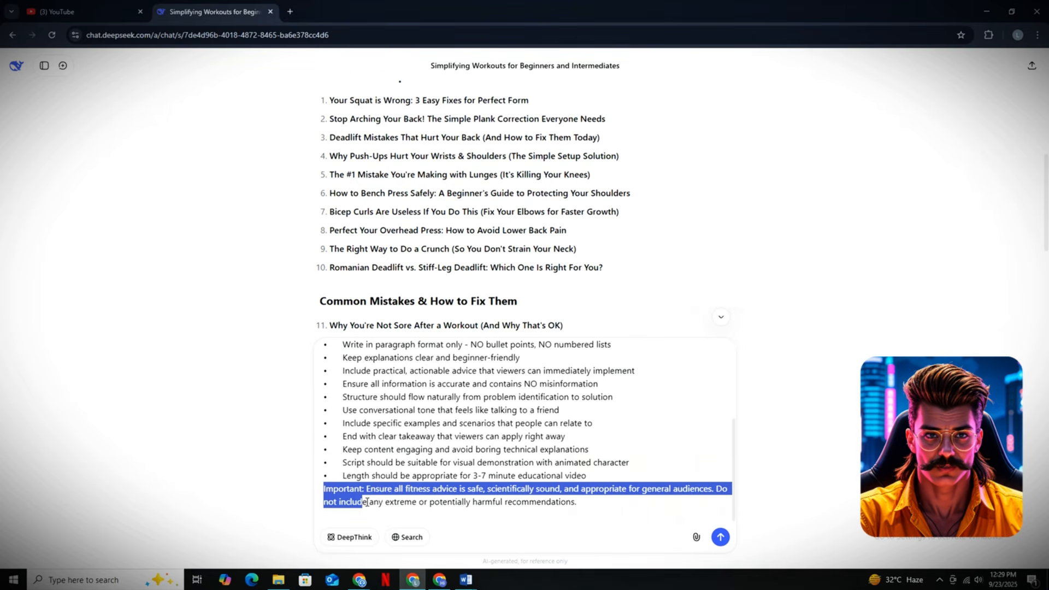
{"action": "left_click_drag", "start_coordinate": [547, 503], "coordinate": [578, 503]}
{"action": "scroll", "coordinate": [405, 399], "scroll_direction": "up", "scroll_amount": 5}
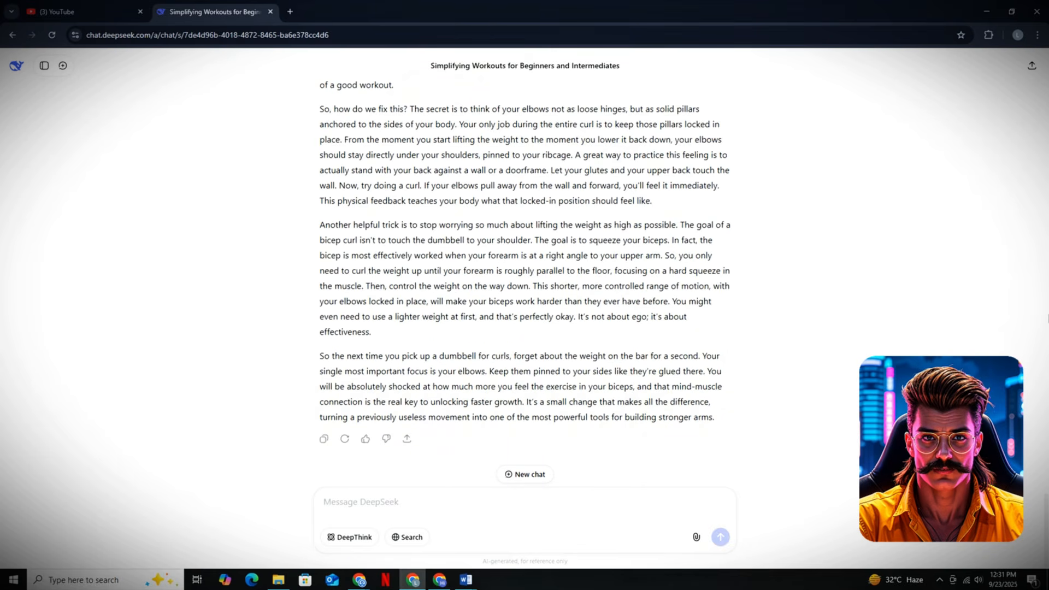
{"action": "scroll", "coordinate": [1047, 290], "scroll_direction": "up", "scroll_amount": 5}
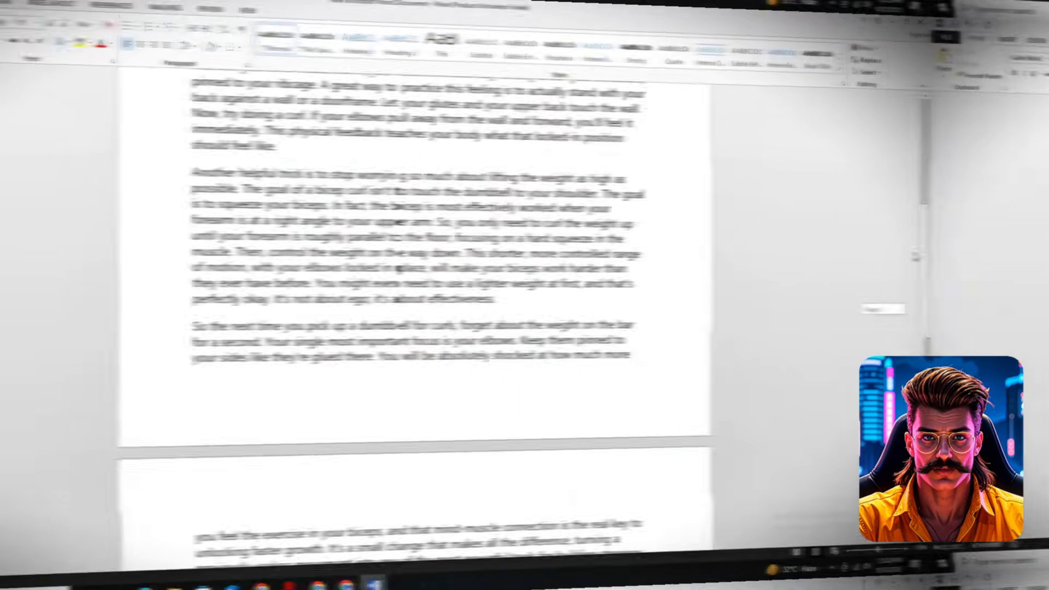
- Separate the script's paragraphs in the new Word document with blank lines, including one before "Another helpful trick"
{"action": "left_click_drag", "start_coordinate": [916, 255], "coordinate": [921, 151]}
{"action": "left_click", "coordinate": [711, 263]}
{"action": "key", "text": "Return"}
{"action": "scroll", "coordinate": [710, 265], "scroll_direction": "down", "scroll_amount": 2}
{"action": "left_click", "coordinate": [698, 375]}
{"action": "key", "text": "Return"}
{"action": "scroll", "coordinate": [695, 382], "scroll_direction": "down", "scroll_amount": 9}
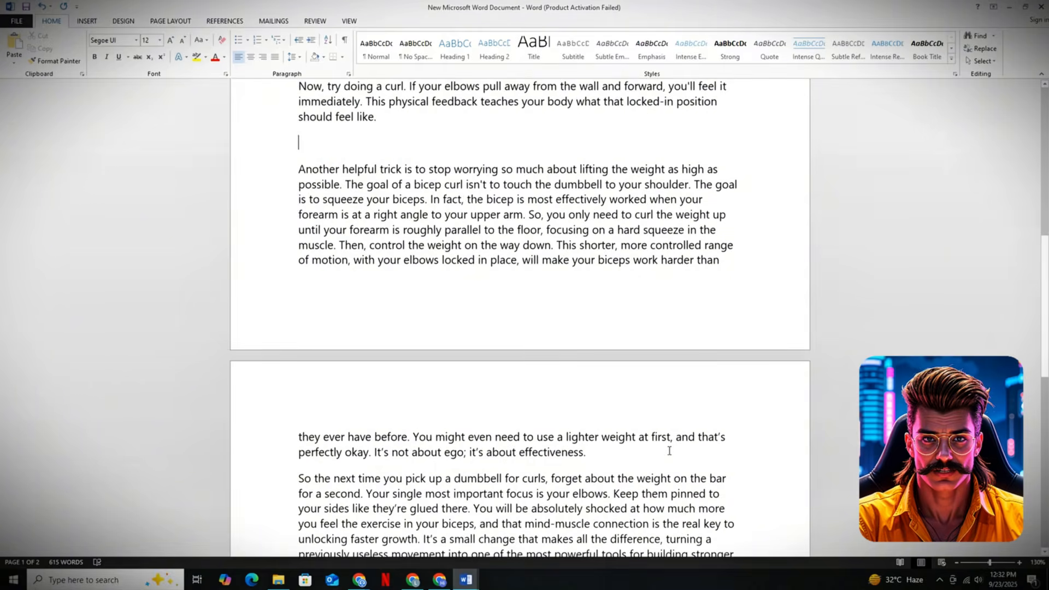
{"action": "left_click_drag", "start_coordinate": [1044, 324], "coordinate": [1043, 109]}
{"action": "scroll", "coordinate": [519, 316], "scroll_direction": "down", "scroll_amount": 1}
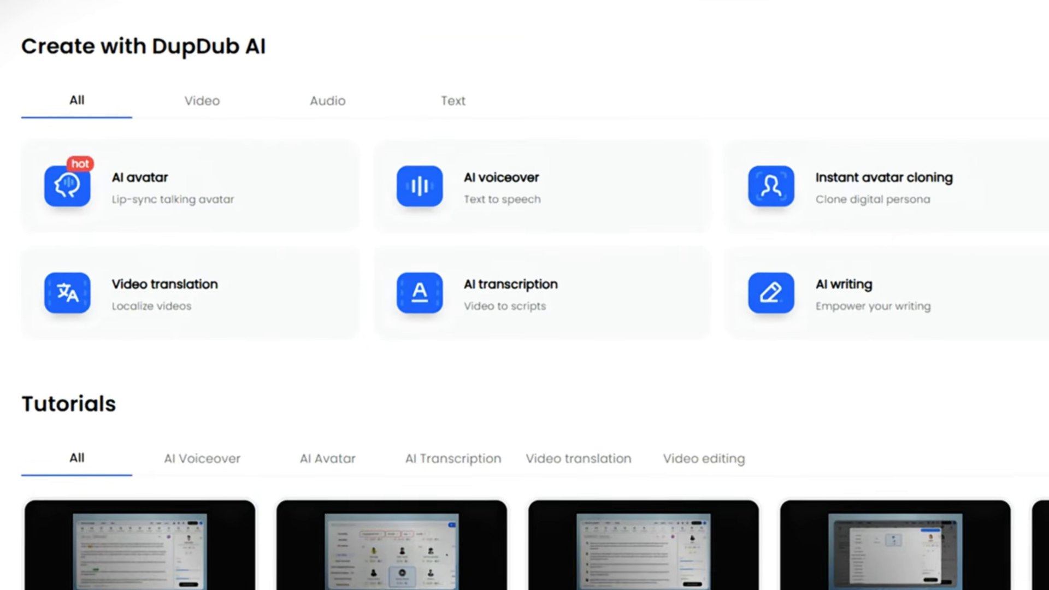
- Open DupDub's AI voiceover editor and browse the voices and categories in its voice library
{"action": "left_click", "coordinate": [501, 192]}
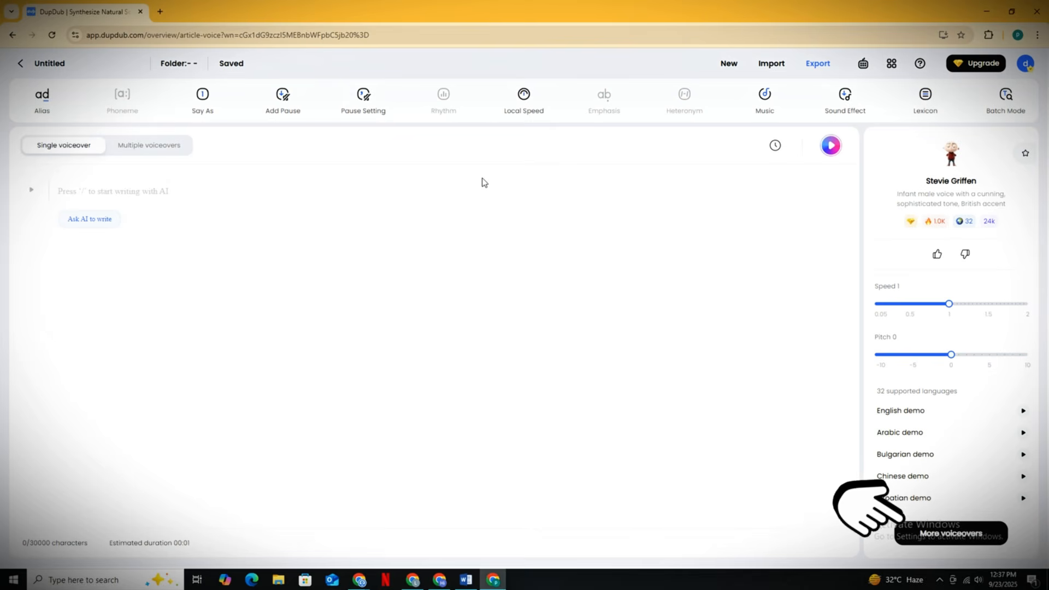
{"action": "left_click", "coordinate": [955, 545]}
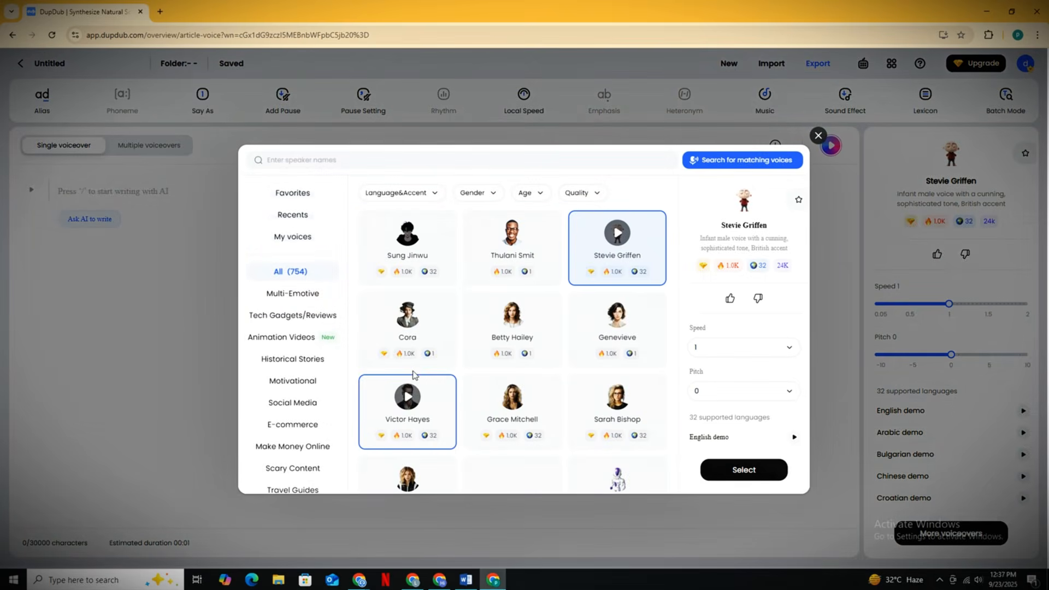
{"action": "scroll", "coordinate": [592, 312], "scroll_direction": "down", "scroll_amount": 1}
{"action": "scroll", "coordinate": [593, 312], "scroll_direction": "down", "scroll_amount": 10}
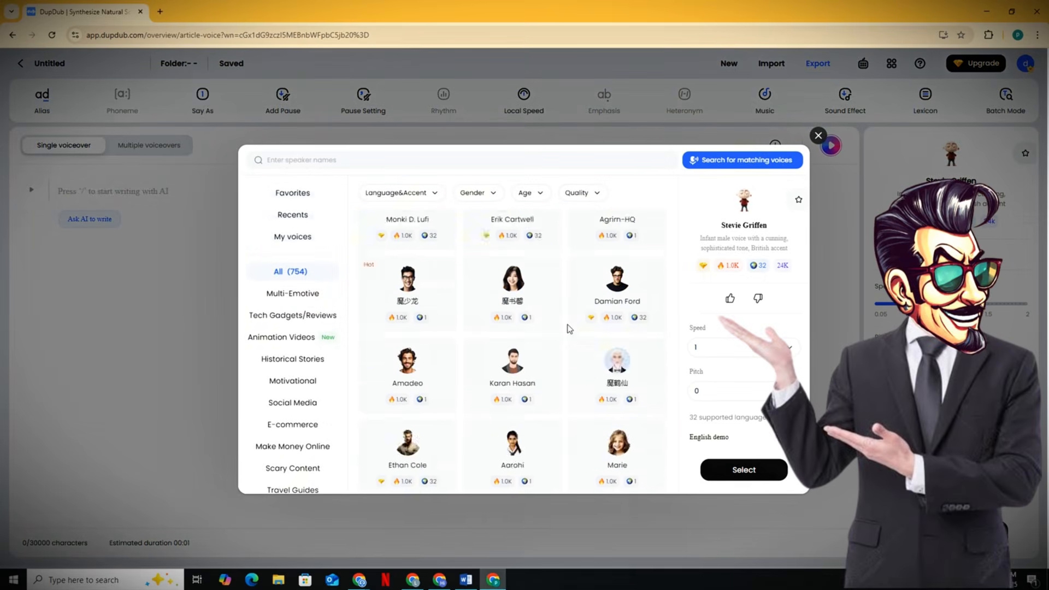
{"action": "scroll", "coordinate": [569, 328], "scroll_direction": "down", "scroll_amount": 10}
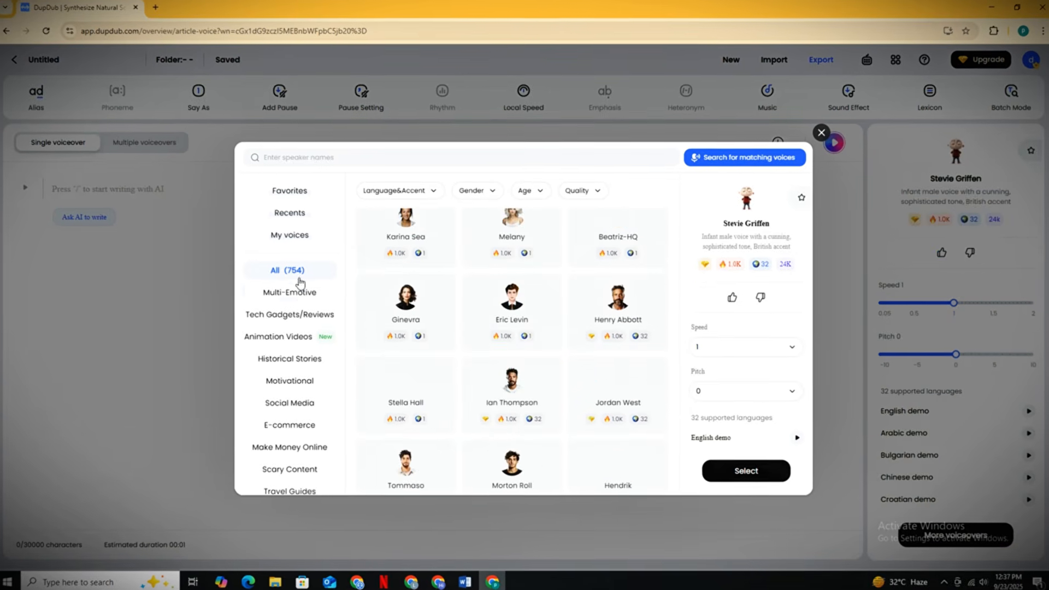
{"action": "scroll", "coordinate": [301, 292], "scroll_direction": "down", "scroll_amount": 3}
{"action": "scroll", "coordinate": [287, 456], "scroll_direction": "up", "scroll_amount": 5}
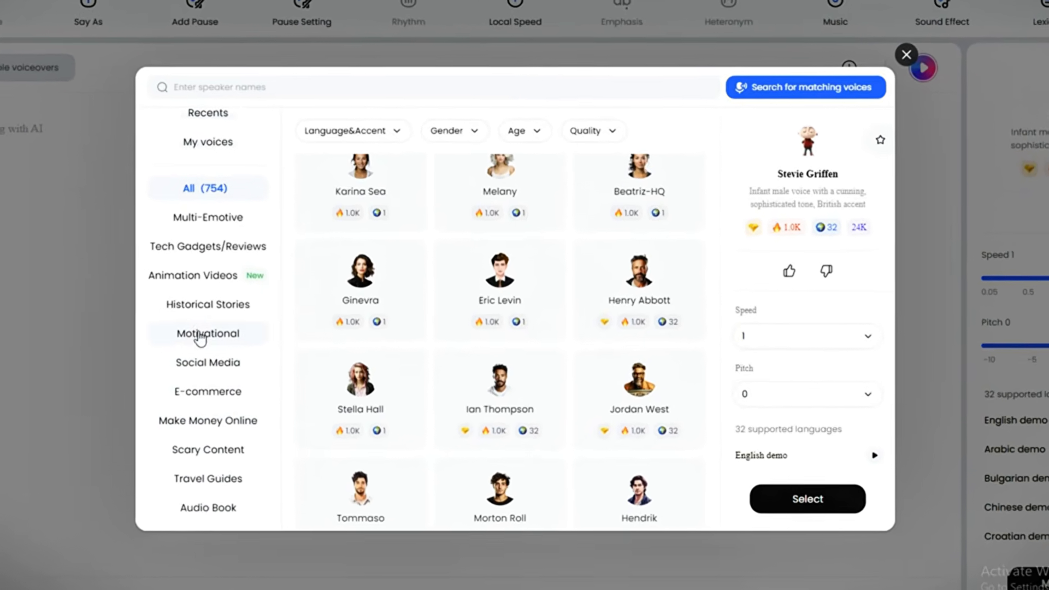
{"action": "scroll", "coordinate": [201, 334], "scroll_direction": "up", "scroll_amount": 2}
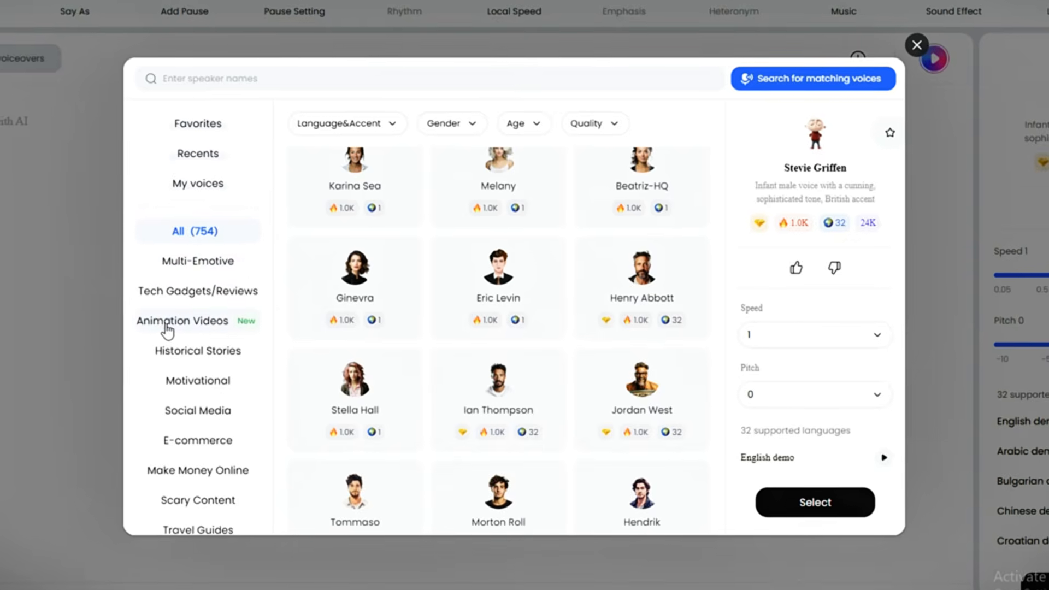
- Filter the voice library to Animation Videos with male gender and Ultra quality, previewing the Saiten voice
{"action": "double_click", "coordinate": [220, 322]}
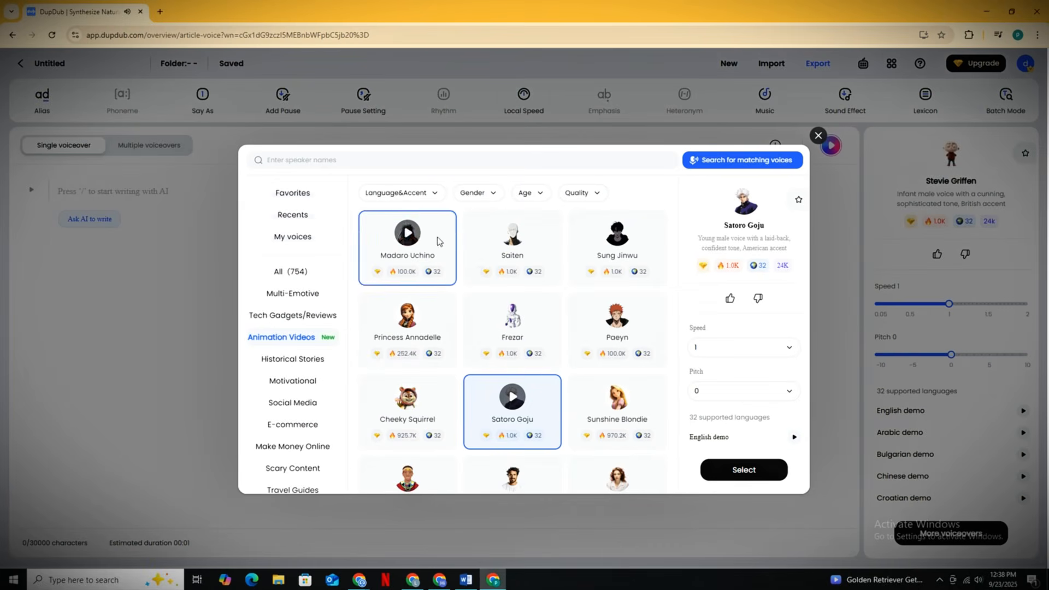
{"action": "left_click", "coordinate": [501, 244]}
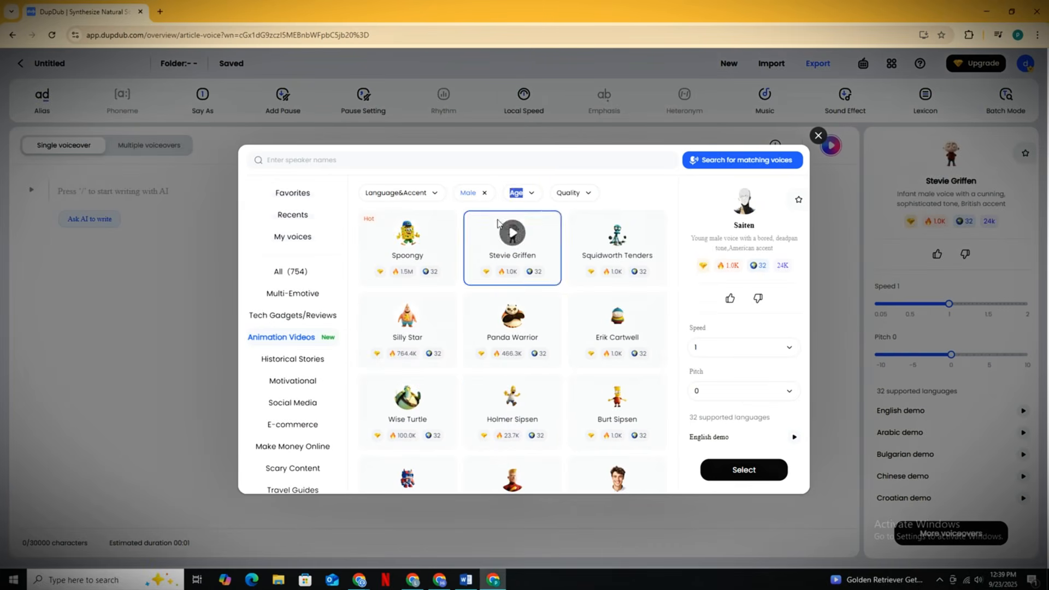
{"action": "left_click", "coordinate": [523, 192]}
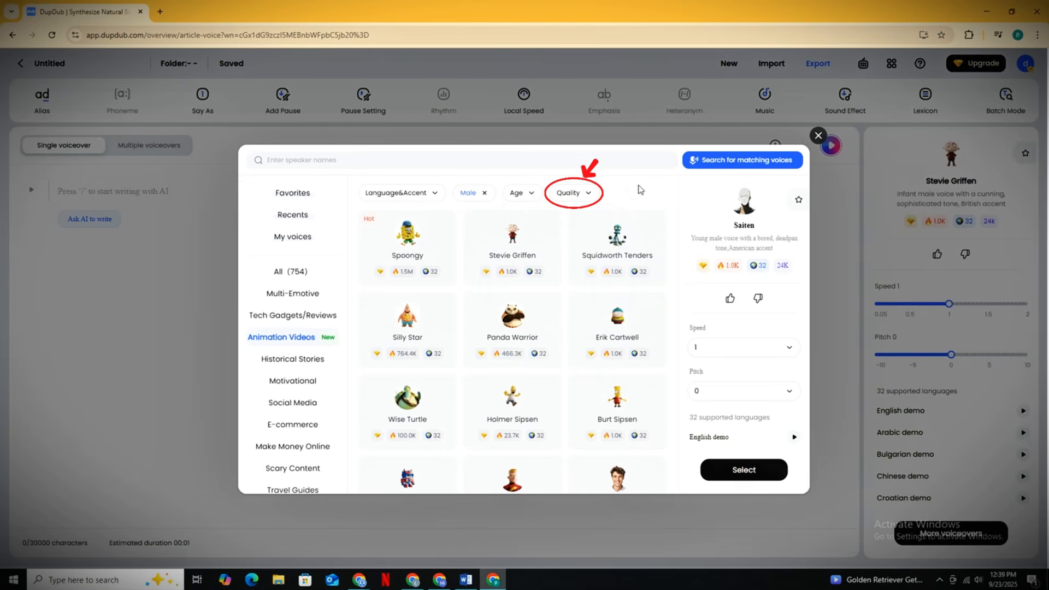
{"action": "left_click", "coordinate": [568, 193]}
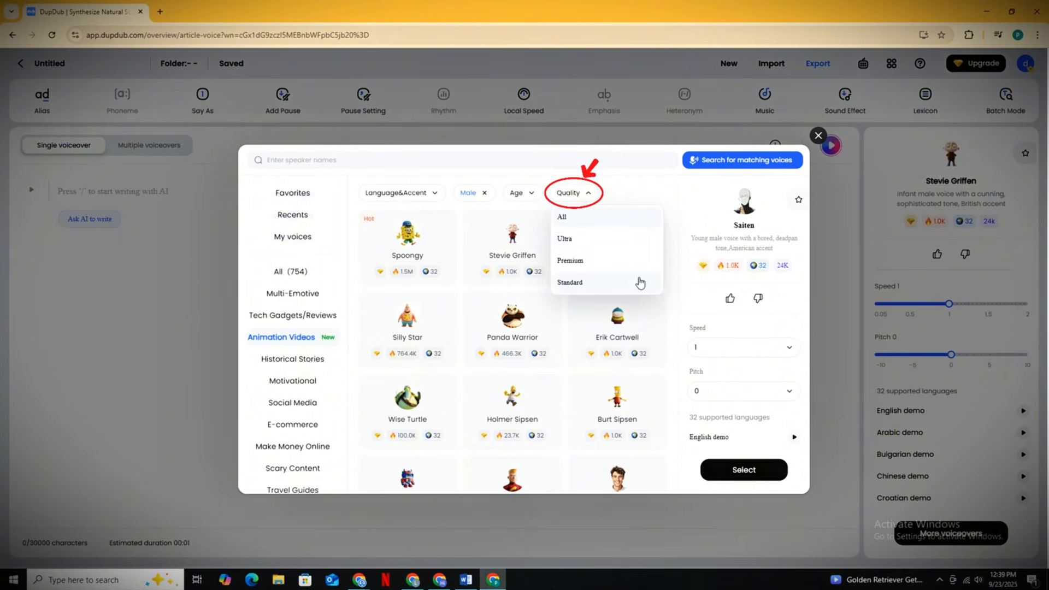
{"action": "left_click", "coordinate": [647, 243]}
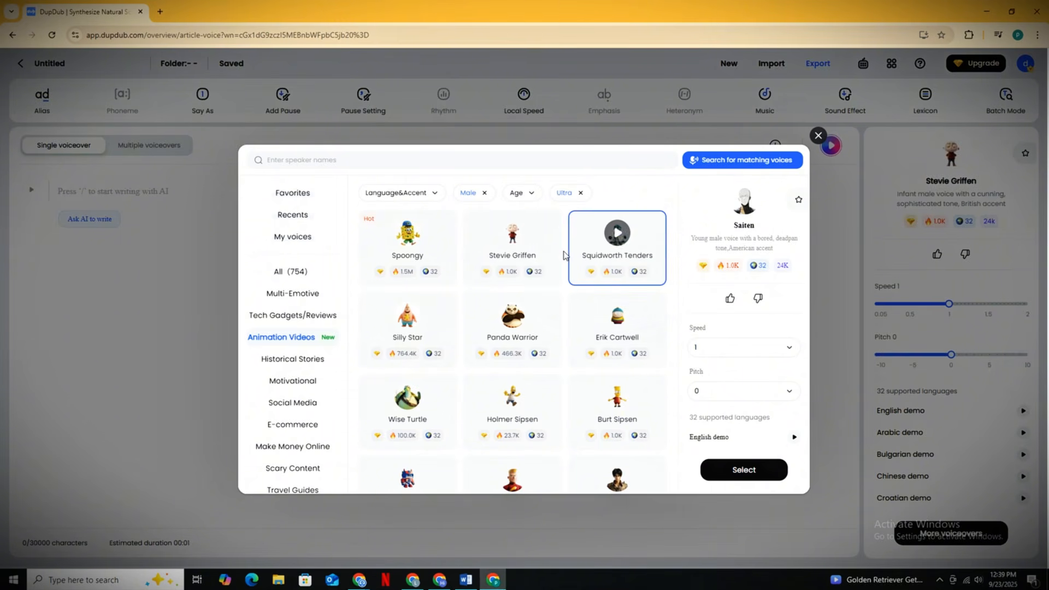
- Preview Spoongy, Luke and other male Ultra voices, and choose Panda Warrior for the voiceover
{"action": "left_click", "coordinate": [407, 232]}
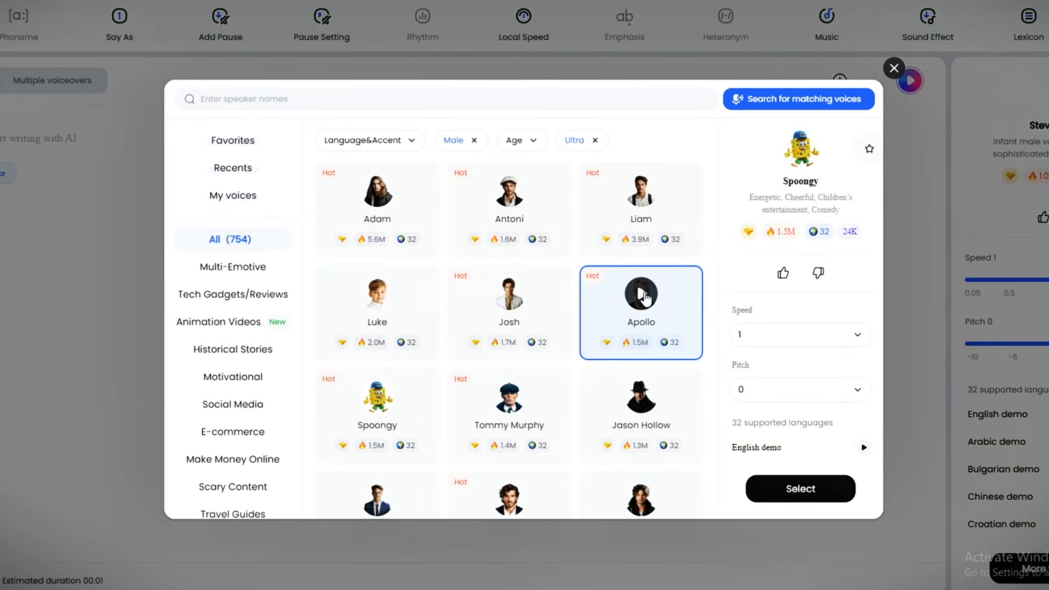
{"action": "left_click", "coordinate": [641, 298]}
{"action": "left_click", "coordinate": [388, 335]}
{"action": "scroll", "coordinate": [415, 349], "scroll_direction": "down", "scroll_amount": 4}
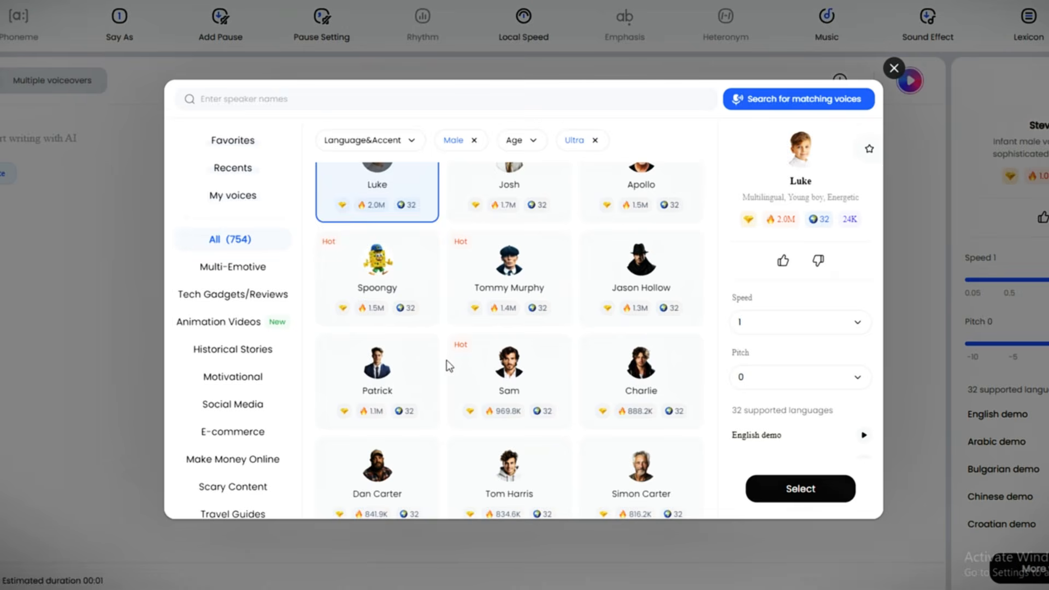
{"action": "left_click", "coordinate": [378, 333]}
{"action": "scroll", "coordinate": [421, 360], "scroll_direction": "down", "scroll_amount": 2}
{"action": "left_click", "coordinate": [509, 303]}
{"action": "scroll", "coordinate": [437, 306], "scroll_direction": "down", "scroll_amount": 3}
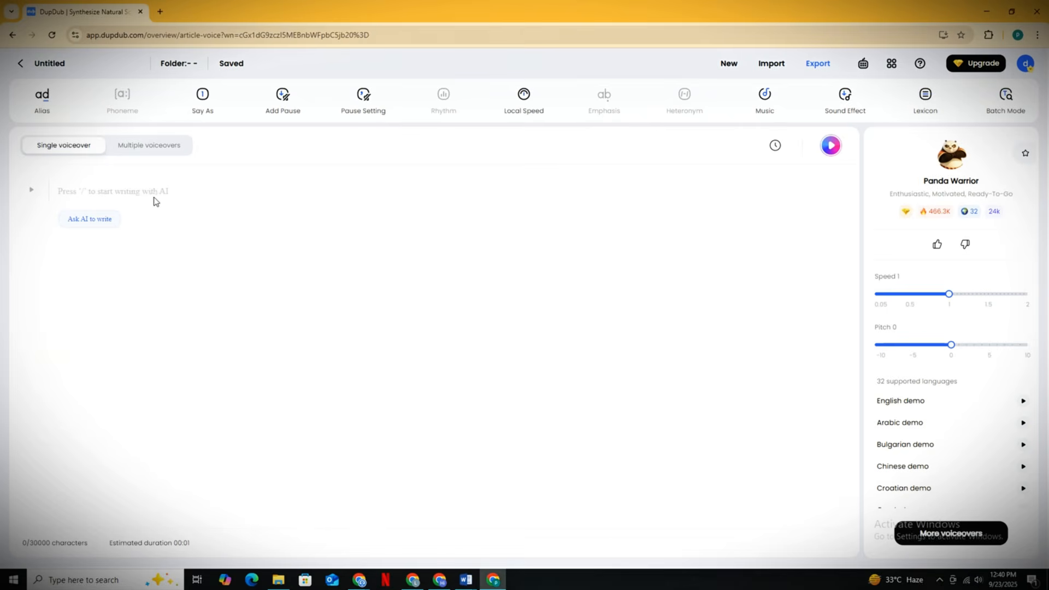
- Paste the script's opening paragraph, starting "Have you ever spent what feels like forever doing bicep curls", into the voiceover editor
{"action": "type", "text": "Have you ever spent what feels like forever doing bicep curls, pumping away set after set, only to look in the mirror and feel like your arms just aren't growing? You feel the burn in your shoulders, maybe even in your forearms, but the next day, your biceps themselves don't feel that sore. It's frustrating, right? You put in the work, but the results just don't show up. Well, what if I told you that the problem probably isn't how much you're lifting, but almost invisible mistake you're making with your elbows. And the good news is, it's probably the easiest thing in the world to fix."}
{"action": "left_click_drag", "start_coordinate": [74, 192], "coordinate": [564, 229]}
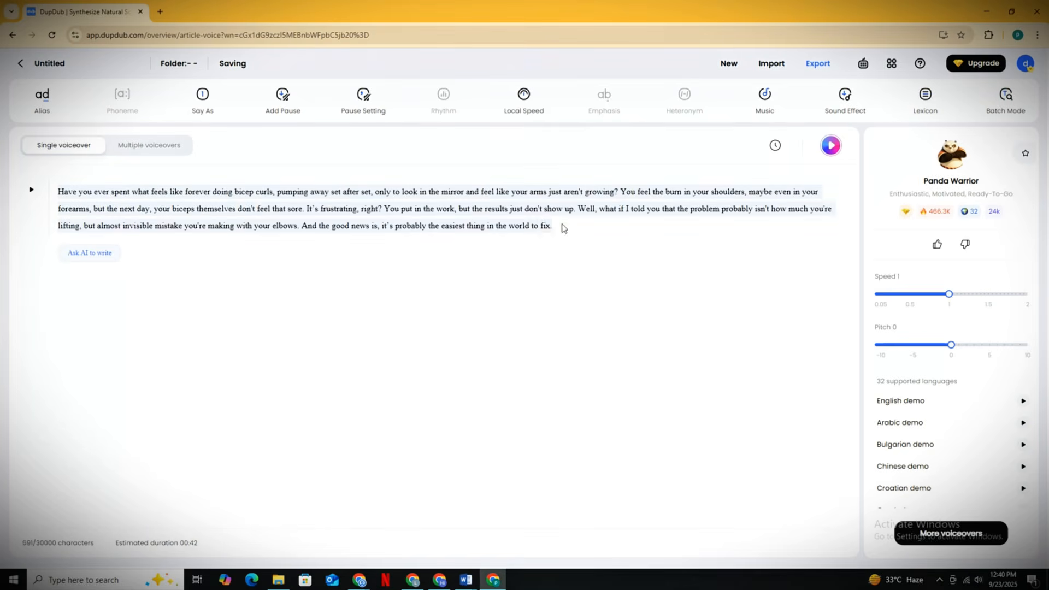
{"action": "left_click", "coordinate": [564, 228]}
{"action": "left_click_drag", "start_coordinate": [58, 194], "coordinate": [553, 228]}
{"action": "left_click", "coordinate": [60, 192]}
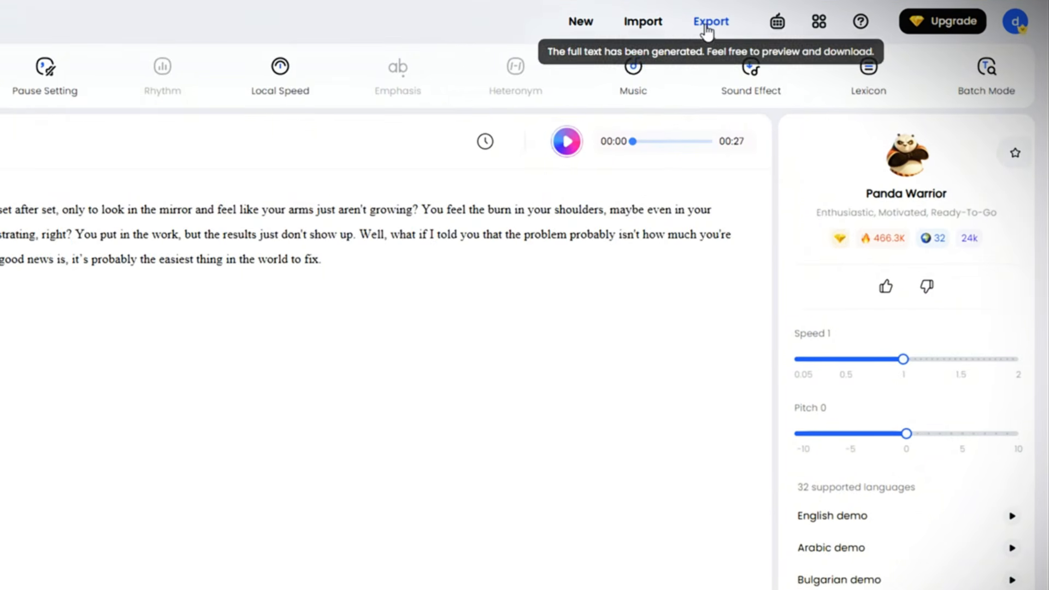
- Export the generated voiceover audio in MP3 format
{"action": "left_click", "coordinate": [715, 30]}
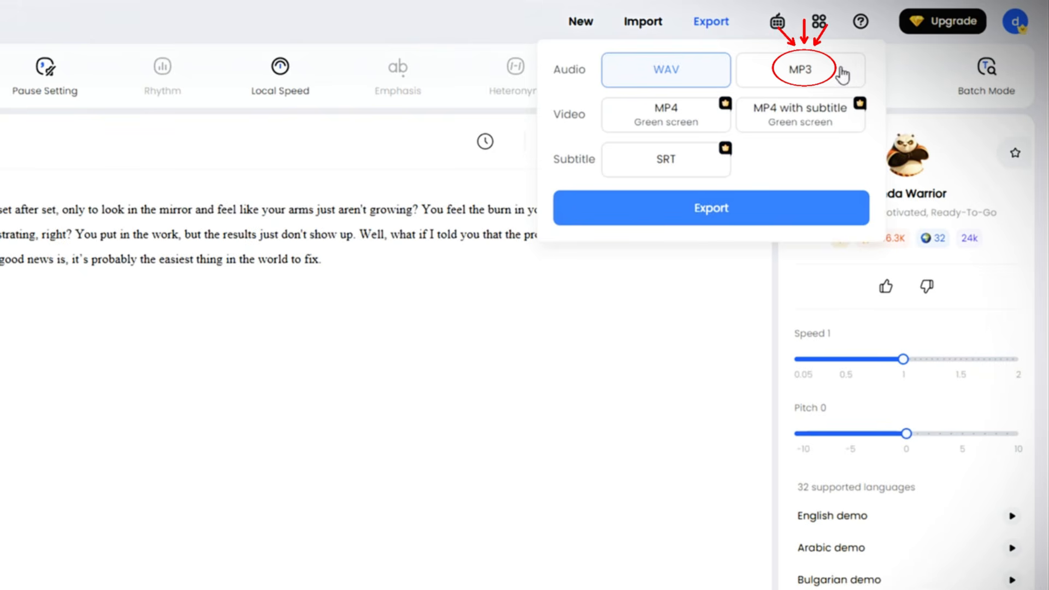
{"action": "left_click", "coordinate": [749, 220]}
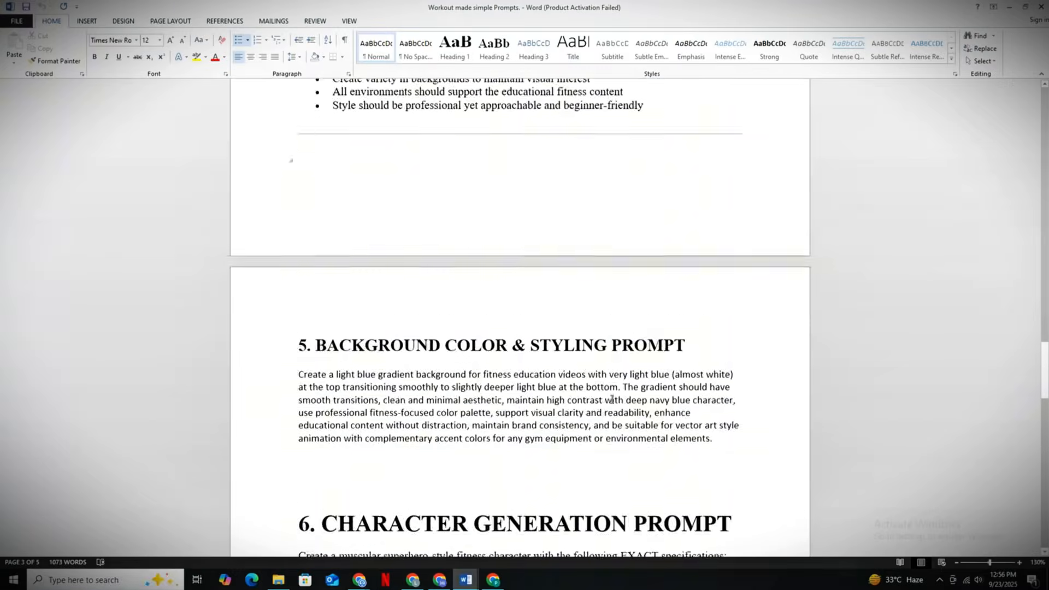
- Examine the background color and styling section and the character generation section in the Word prompts document
{"action": "scroll", "coordinate": [611, 399], "scroll_direction": "down", "scroll_amount": 5}
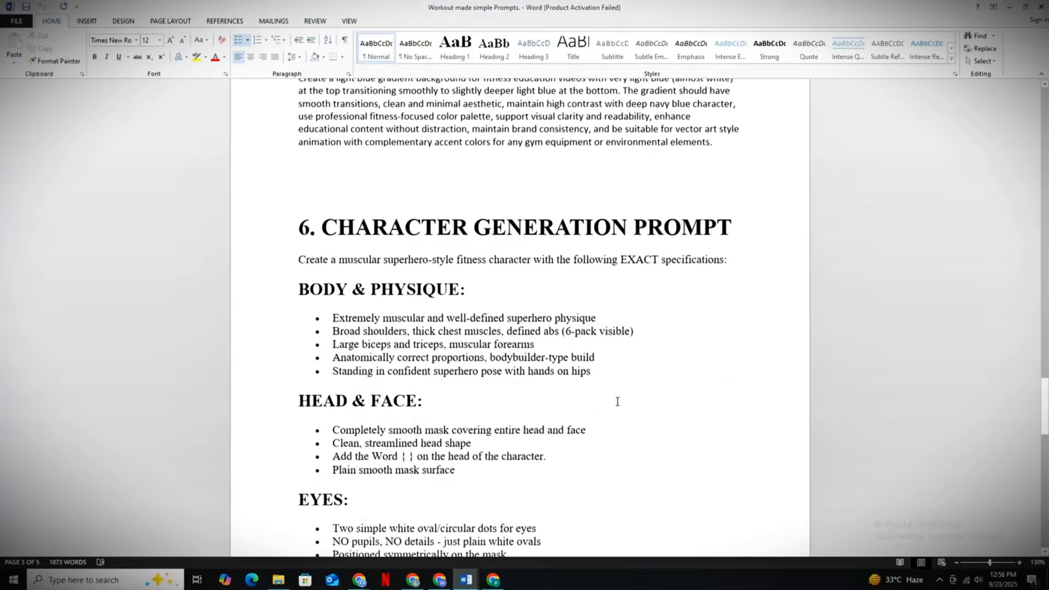
{"action": "scroll", "coordinate": [354, 233], "scroll_direction": "up", "scroll_amount": 3}
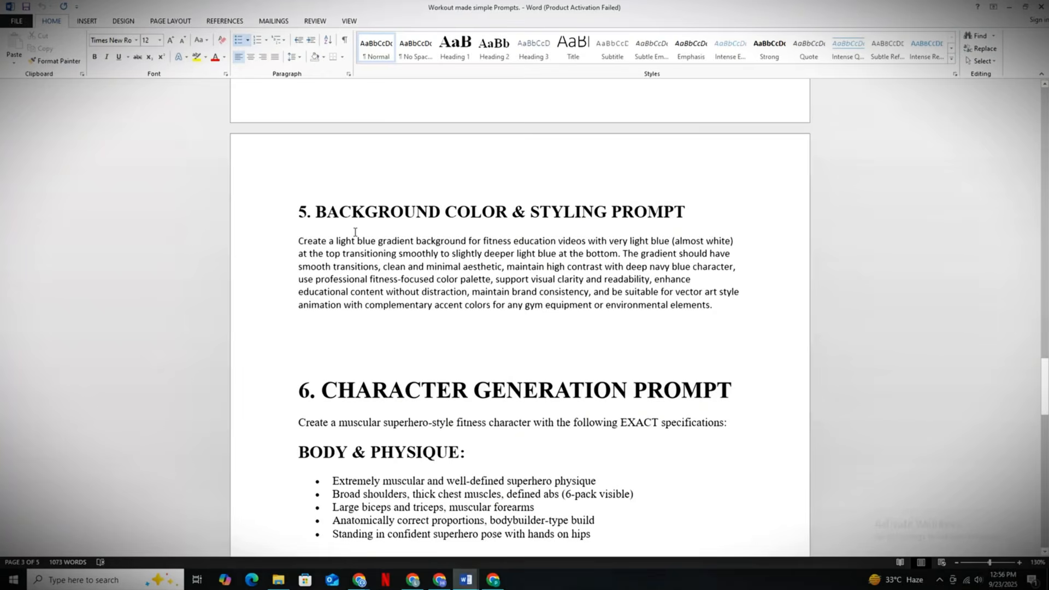
{"action": "left_click", "coordinate": [663, 208]}
{"action": "scroll", "coordinate": [663, 219], "scroll_direction": "down", "scroll_amount": 3}
{"action": "left_click_drag", "start_coordinate": [322, 261], "coordinate": [729, 261]}
{"action": "left_click", "coordinate": [682, 261]}
{"action": "scroll", "coordinate": [723, 365], "scroll_direction": "up", "scroll_amount": 1}
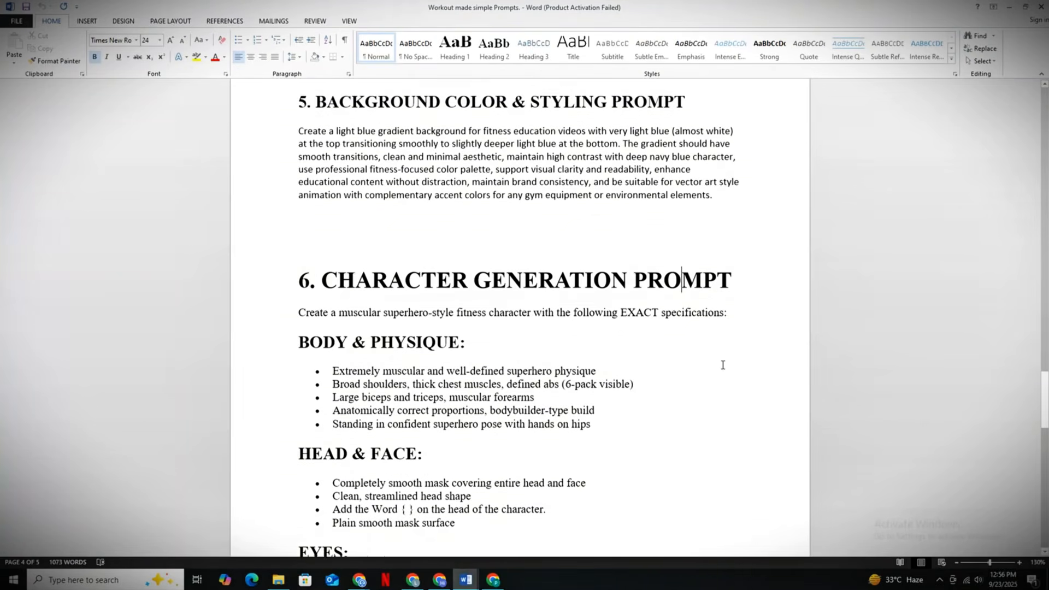
{"action": "scroll", "coordinate": [723, 365], "scroll_direction": "up", "scroll_amount": 3}
- Copy the section 5 light blue gradient background prompt into Whisk and generate background images from it
{"action": "left_click_drag", "start_coordinate": [300, 273], "coordinate": [324, 273]}
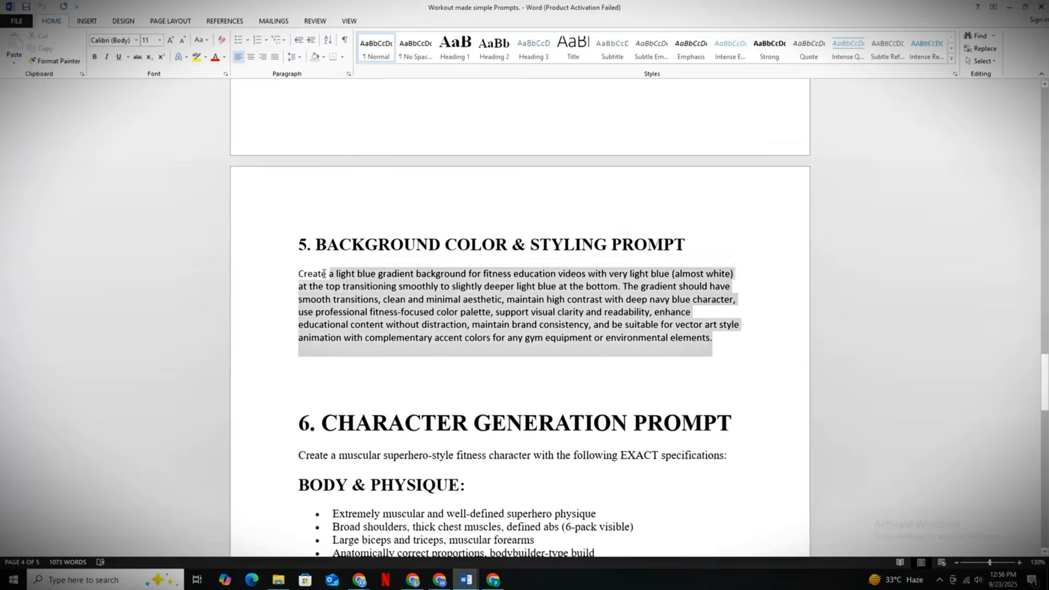
{"action": "key", "text": "alt+Tab"}
{"action": "type", "text": "Create a light blue gradient background for fitness education videos with very light blue (almost white) at the top transitioning smoothly to slightly deeper light blue at the bottom. The gradient should have smooth transitions, clean and minimal aesthetic, maintain high contrast with deep navy blue character, use professional fitness-focused color palette, support visual clarity and readability, enhance educational content without distraction, maintain brand consistency, and be suitable for vector art style animation with complementary accent colors for any gym equipment or environmental elements."}
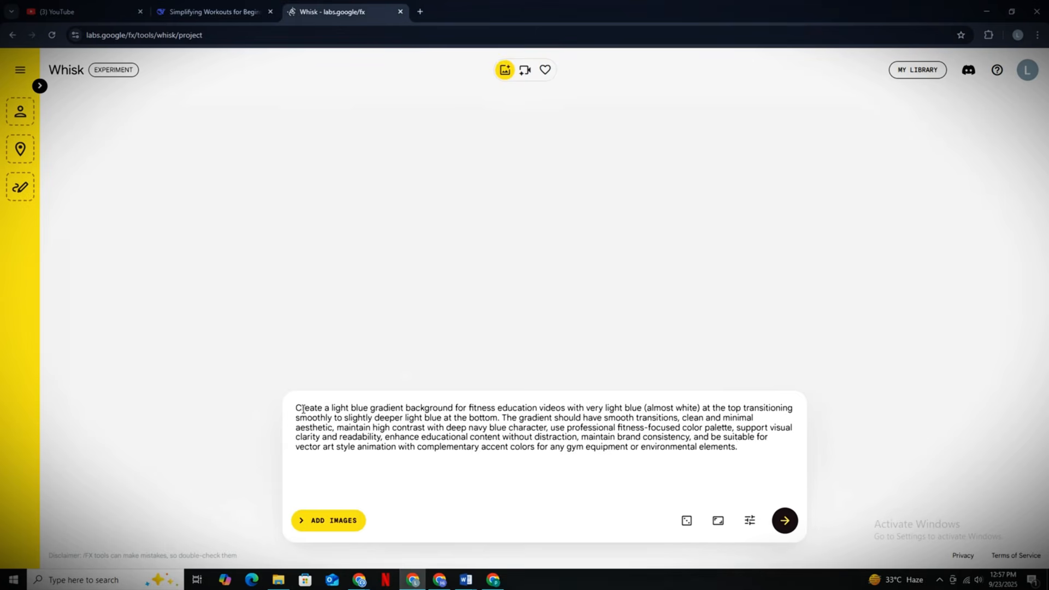
{"action": "left_click_drag", "start_coordinate": [308, 408], "coordinate": [672, 447]}
{"action": "left_click", "coordinate": [745, 447]}
{"action": "key", "text": "ctrl+a"}
{"action": "left_click", "coordinate": [712, 523]}
{"action": "left_click", "coordinate": [789, 520]}
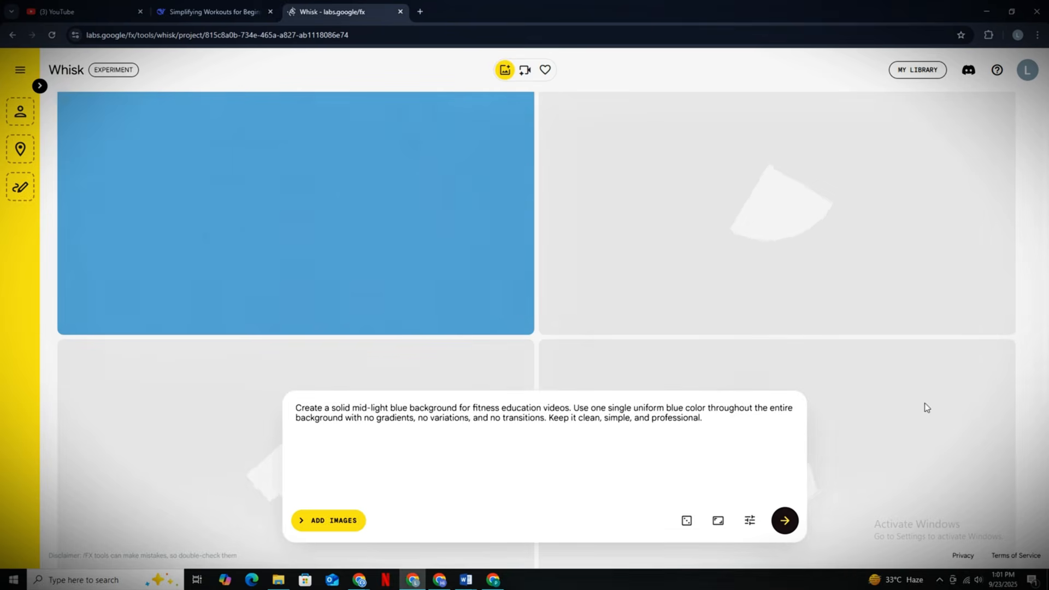
- Download a generated solid blue background image from the Whisk results
{"action": "left_click", "coordinate": [277, 222]}
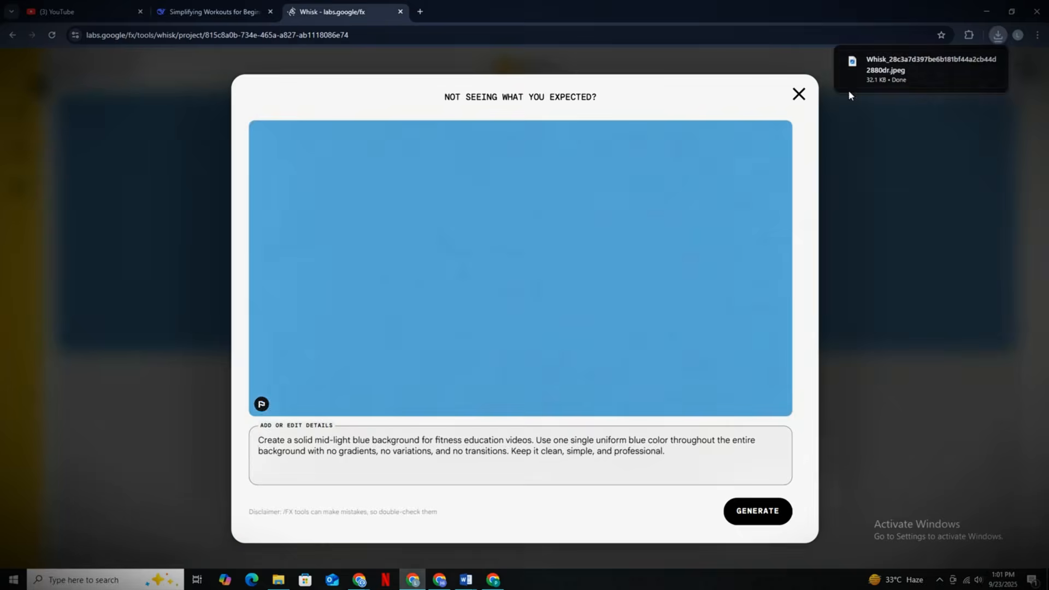
{"action": "left_click", "coordinate": [798, 95]}
{"action": "scroll", "coordinate": [533, 279], "scroll_direction": "down", "scroll_amount": 4}
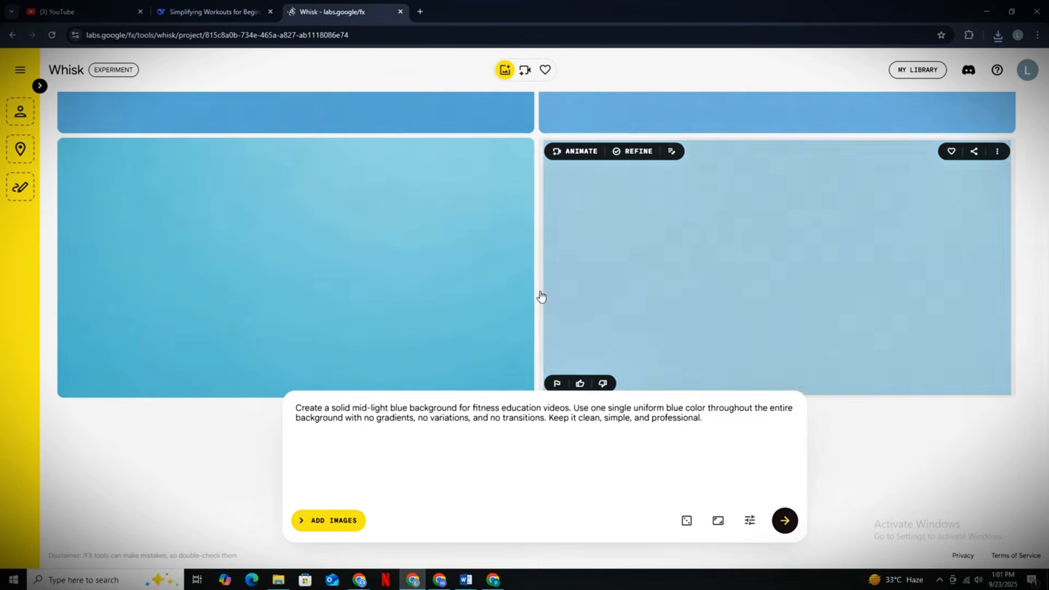
{"action": "left_click", "coordinate": [515, 131]}
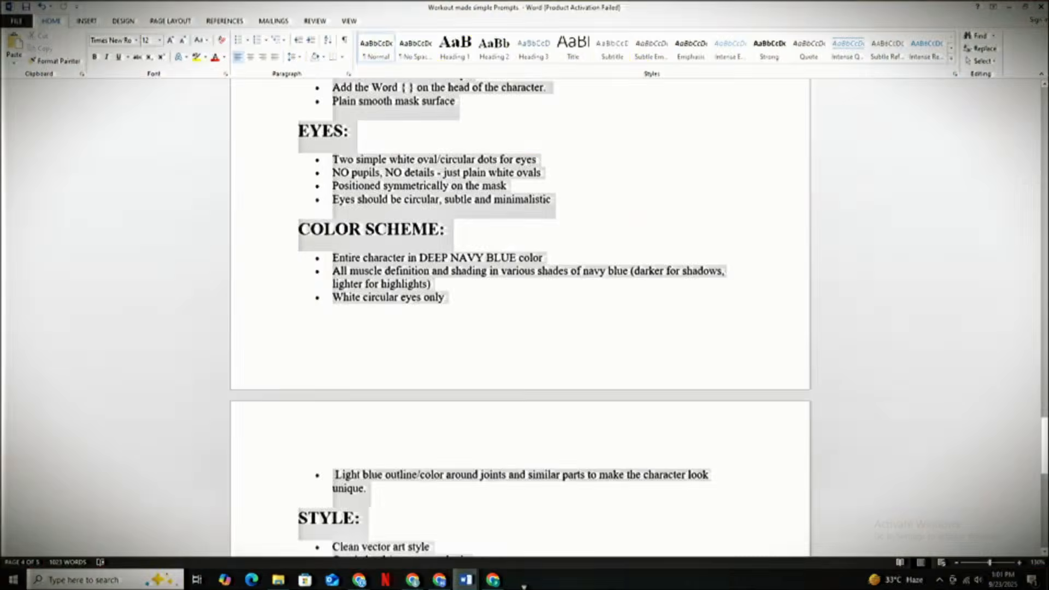
- Copy the full section 6 character generation prompt from the Word document into Whisk, replacing the background prompt
{"action": "scroll", "coordinate": [553, 408], "scroll_direction": "down", "scroll_amount": 10}
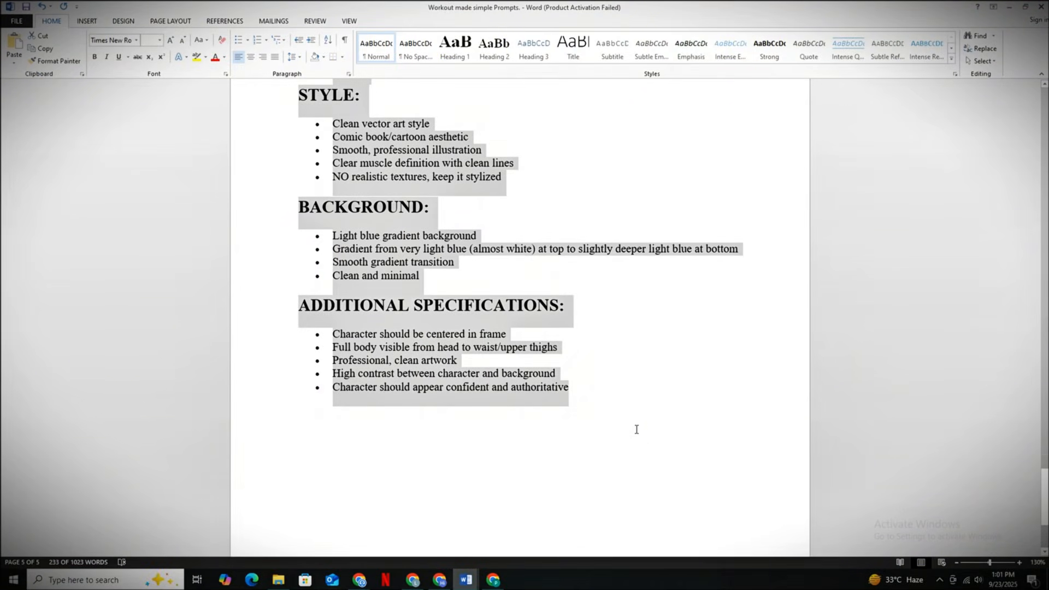
{"action": "scroll", "coordinate": [636, 429], "scroll_direction": "up", "scroll_amount": 15}
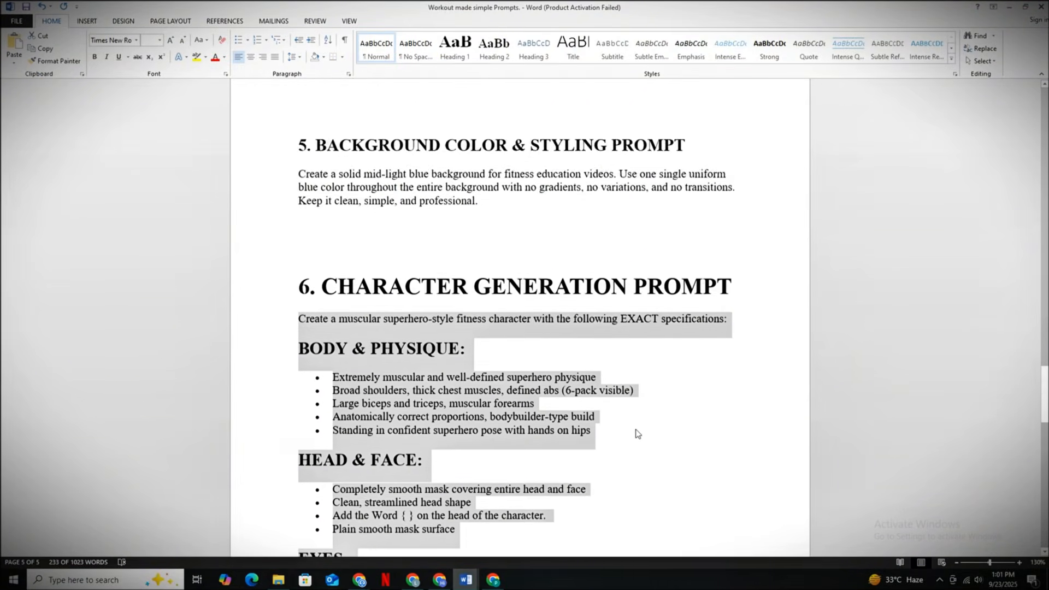
{"action": "scroll", "coordinate": [636, 434], "scroll_direction": "down", "scroll_amount": 3}
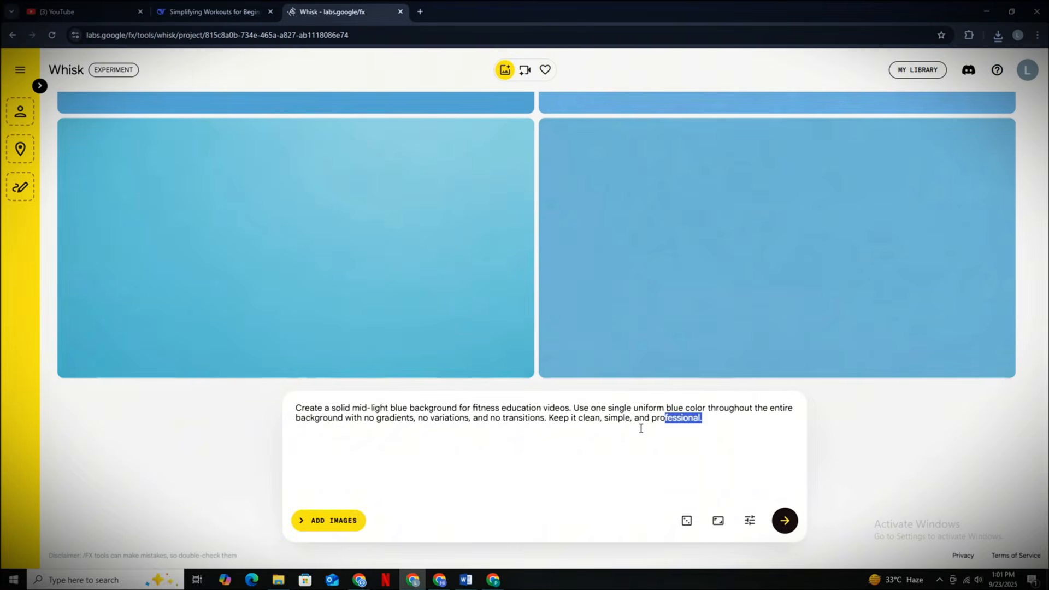
{"action": "left_click_drag", "start_coordinate": [641, 428], "coordinate": [295, 407]}
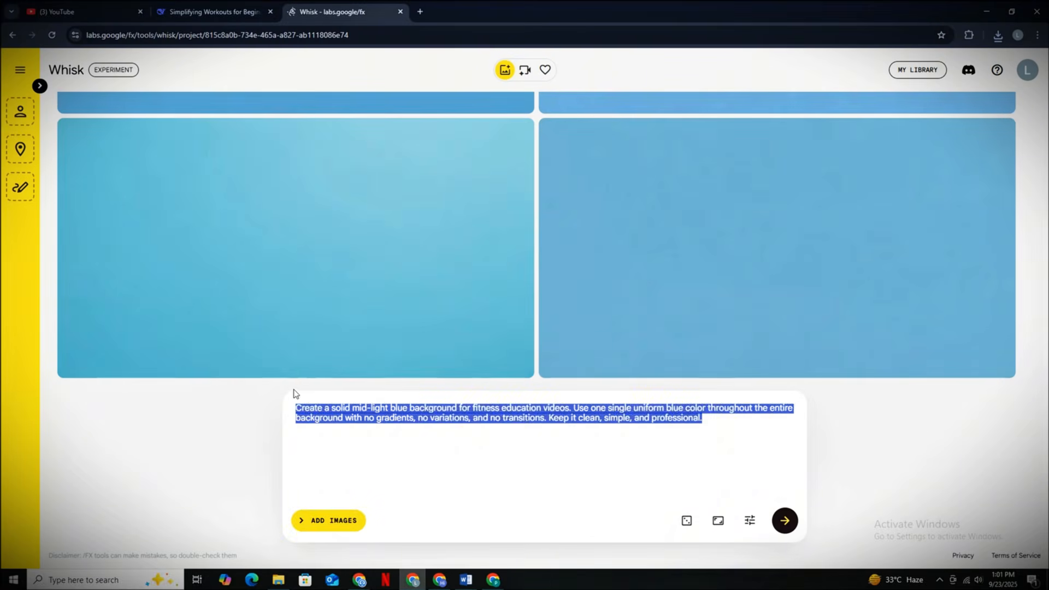
{"action": "key", "text": "ctrl+v"}
- Put PT inside the braces of the line adding a word on the character's head, and generate the character images
{"action": "scroll", "coordinate": [433, 454], "scroll_direction": "up", "scroll_amount": 10}
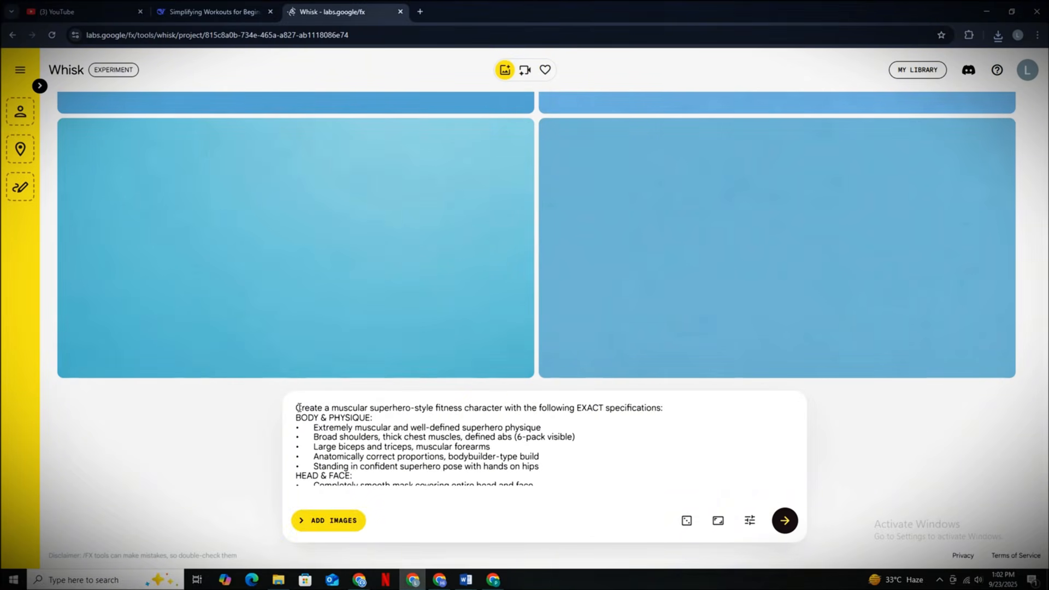
{"action": "scroll", "coordinate": [385, 434], "scroll_direction": "down", "scroll_amount": 2}
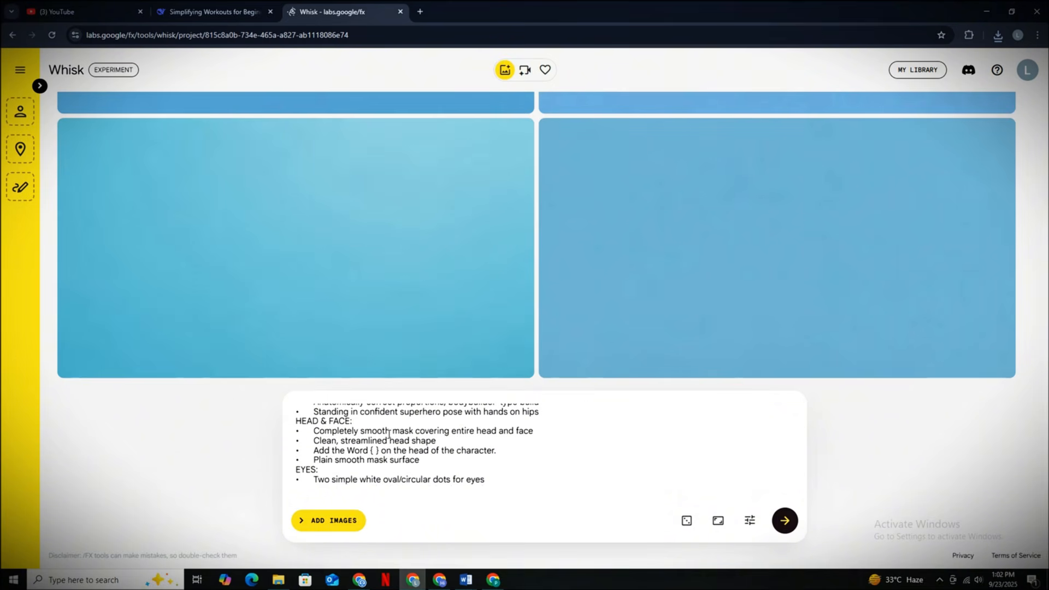
{"action": "right_click", "coordinate": [512, 452]}
{"action": "left_click_drag", "start_coordinate": [499, 458], "coordinate": [295, 452]}
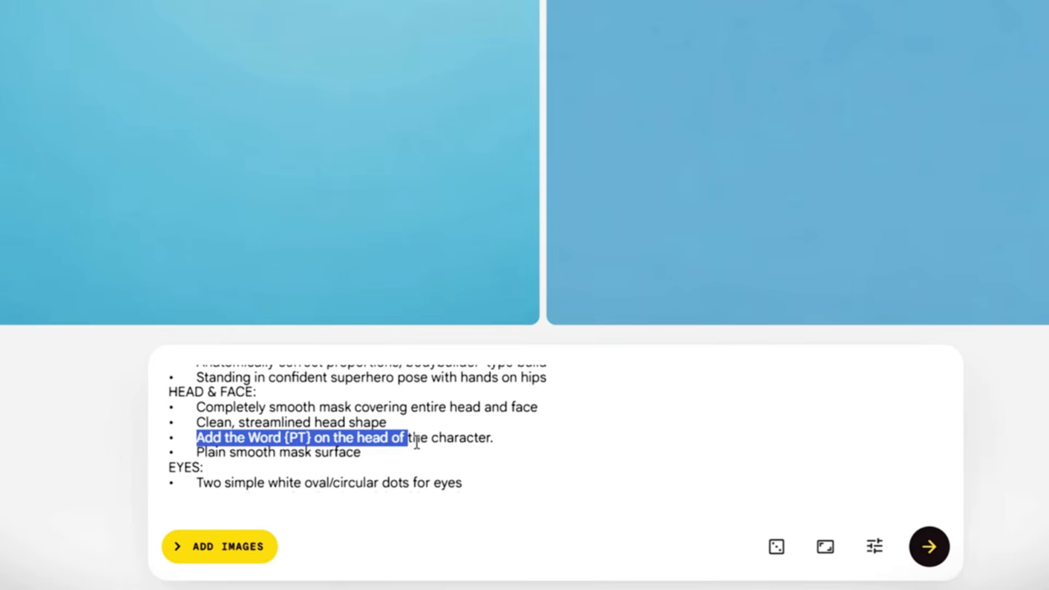
{"action": "scroll", "coordinate": [520, 444], "scroll_direction": "up", "scroll_amount": 1}
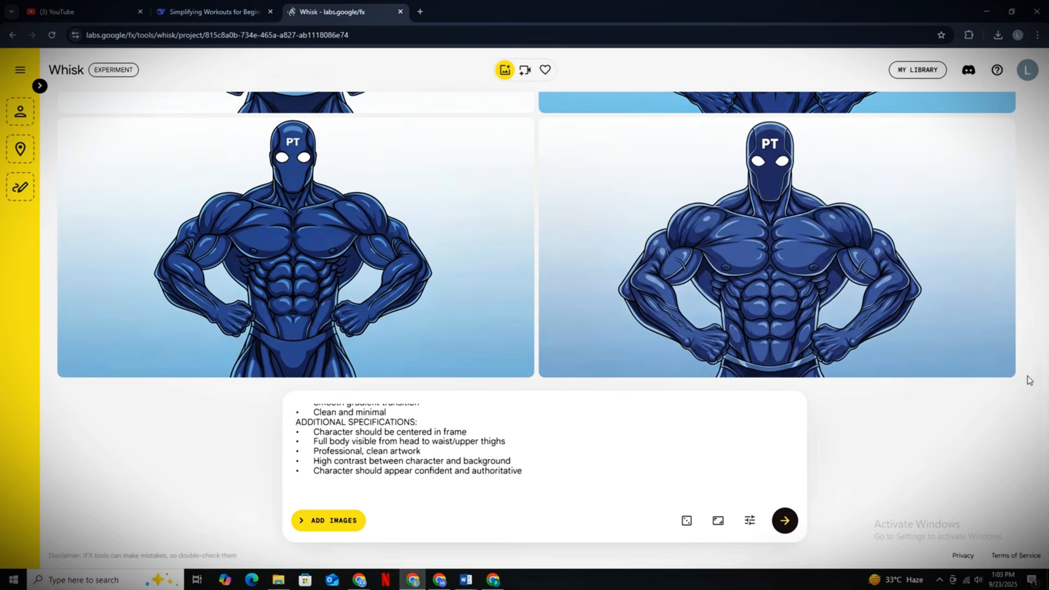
{"action": "mouse_move", "coordinate": [430, 337]}
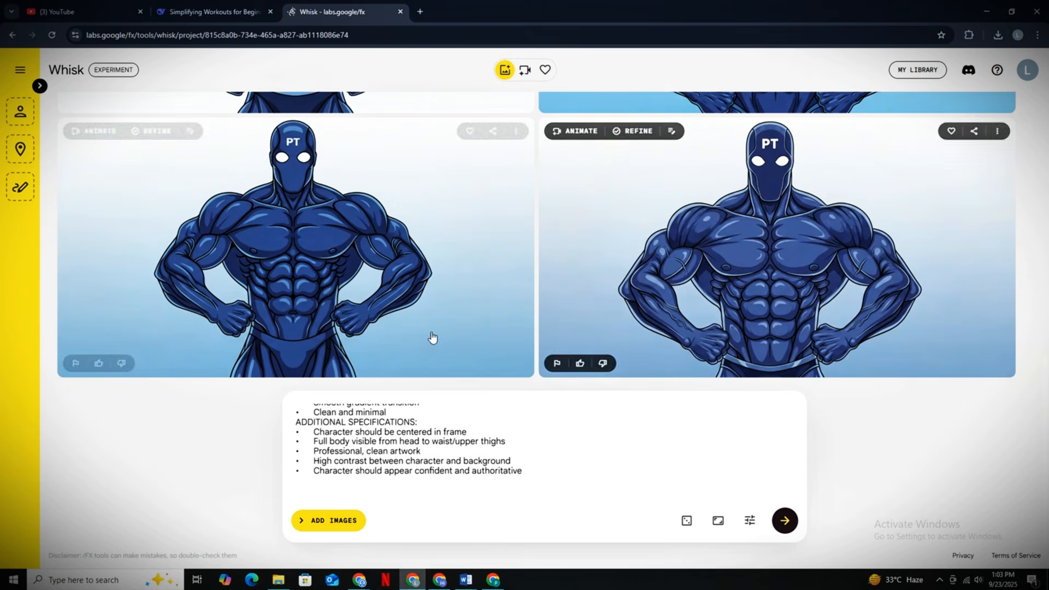
{"action": "left_click", "coordinate": [338, 258]}
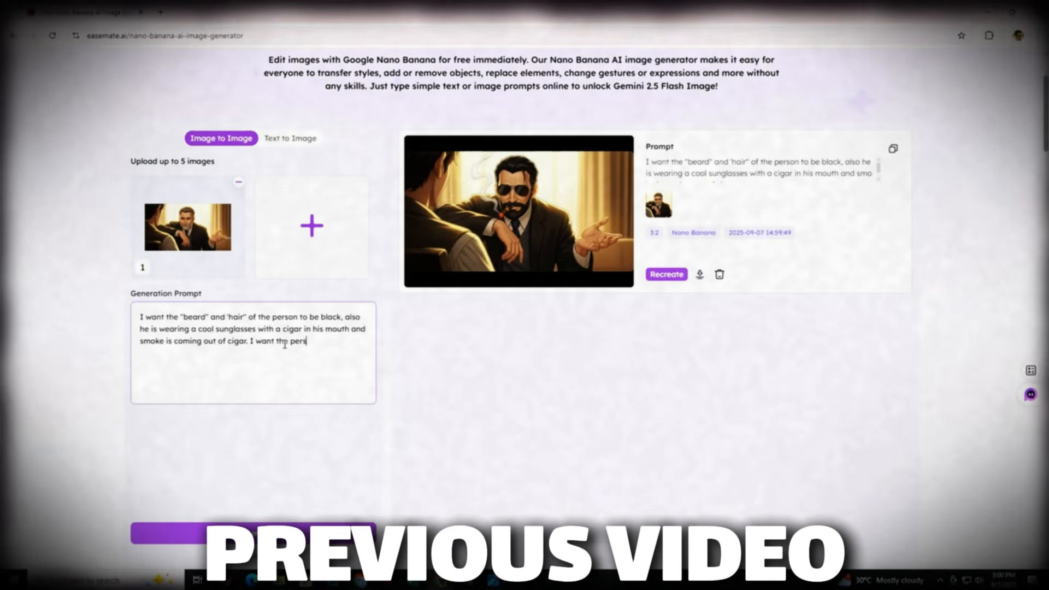
- In EaseMate's Nano Banana generator, request a super classy cowboy hat, a bright shining red coat and a background changed from room to Volcano
{"action": "type", "text": "son wearing a super classy cowboy hat, also I want the color of his coat to be b"}
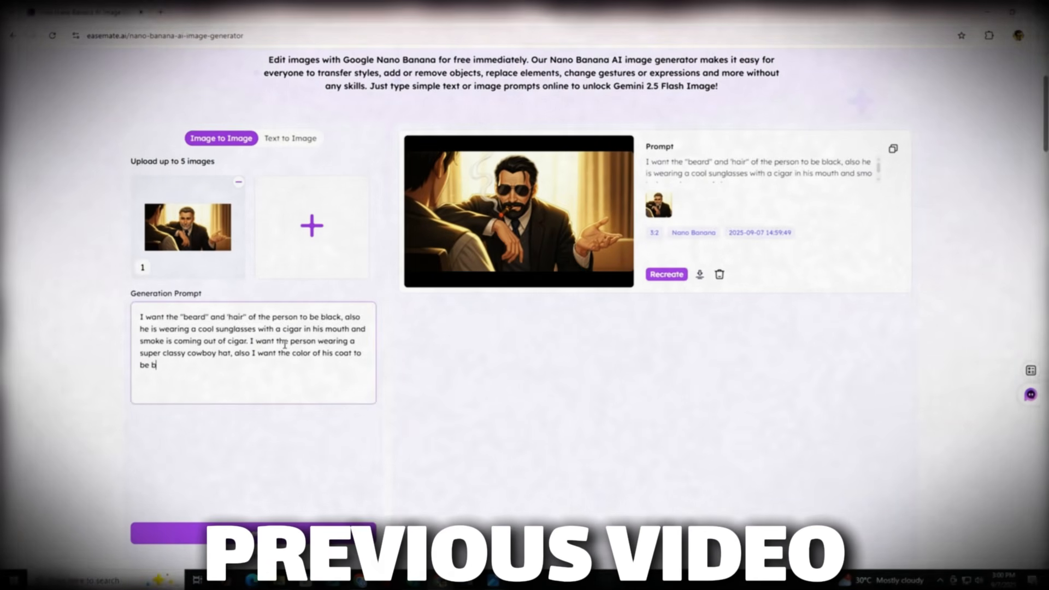
{"action": "type", "text": "right shining red"}
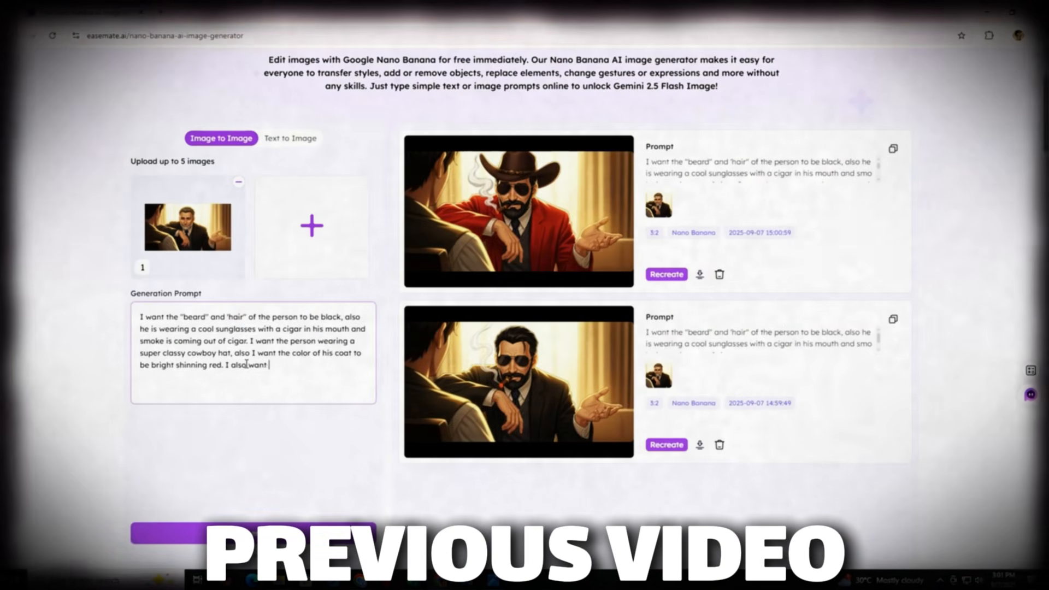
{"action": "type", "text": "from room into a Volcano."}
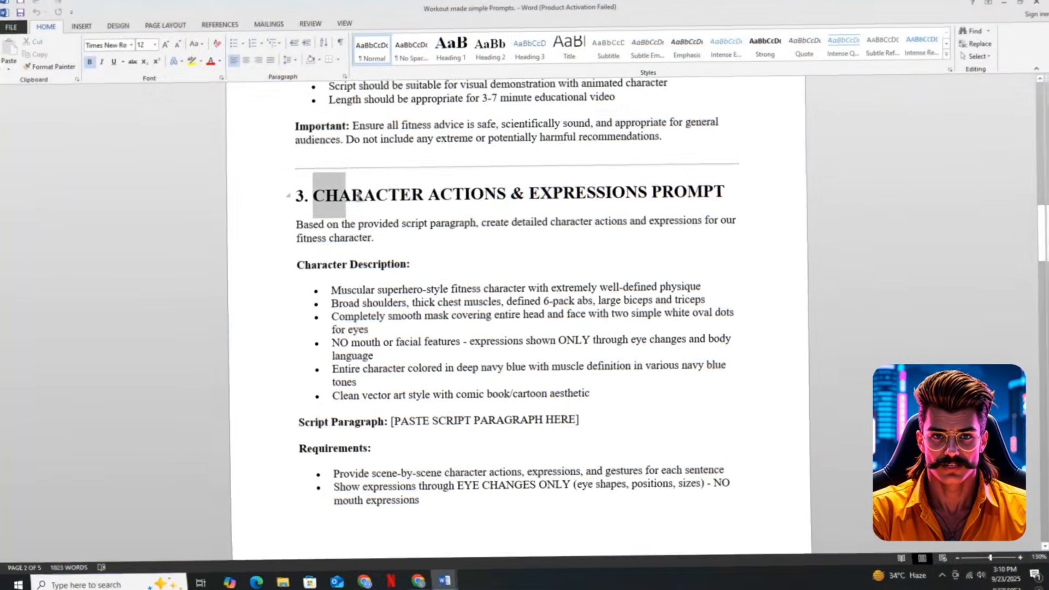
- Examine the section 3 character actions and expressions prompt and the section 4 locations and backgrounds prompt in the Word prompts document
{"action": "left_click_drag", "start_coordinate": [315, 193], "coordinate": [539, 195]}
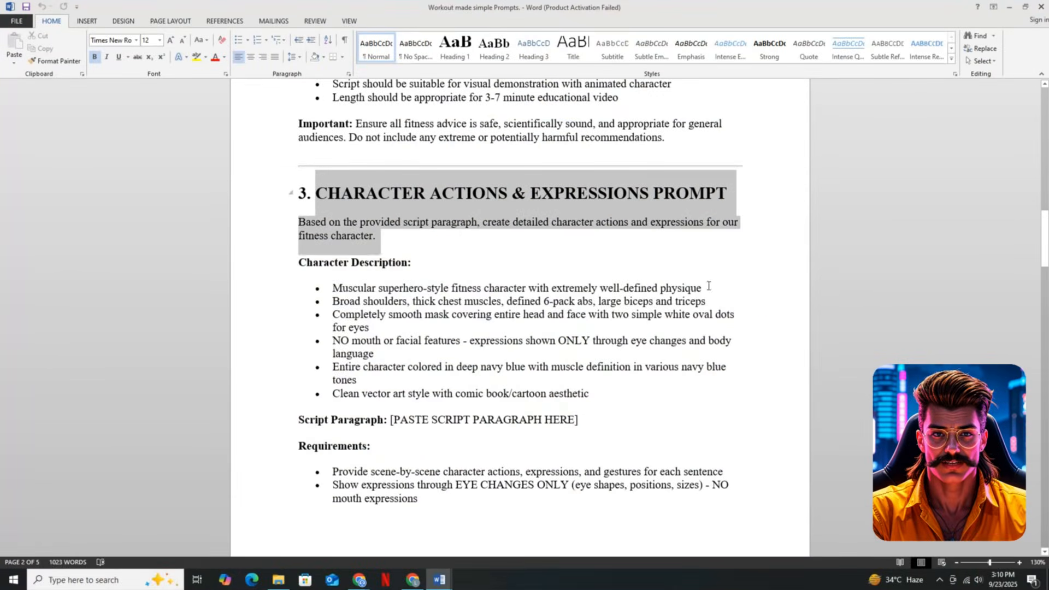
{"action": "left_click_drag", "start_coordinate": [708, 286], "coordinate": [695, 463]}
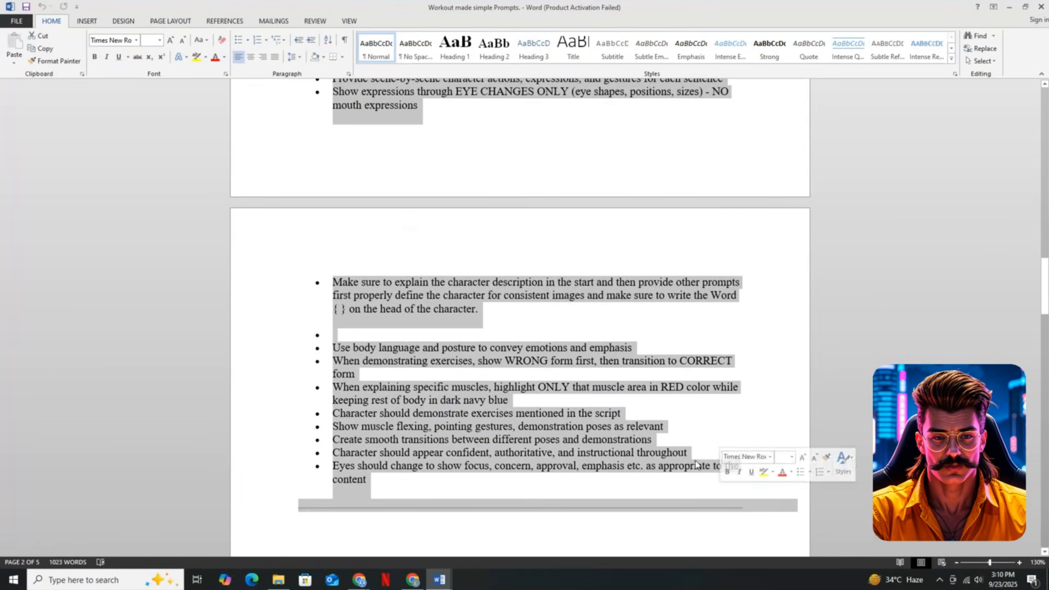
{"action": "scroll", "coordinate": [695, 465], "scroll_direction": "down", "scroll_amount": 6}
{"action": "left_click_drag", "start_coordinate": [299, 304], "coordinate": [675, 348]}
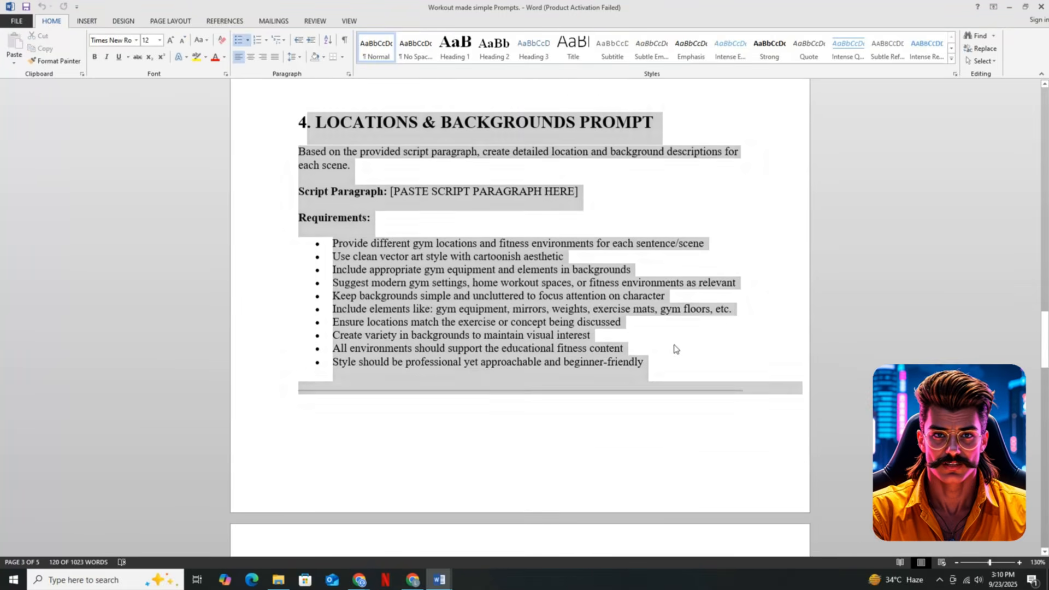
{"action": "left_click", "coordinate": [676, 349]}
{"action": "scroll", "coordinate": [676, 349], "scroll_direction": "down", "scroll_amount": 9}
{"action": "scroll", "coordinate": [419, 257], "scroll_direction": "up", "scroll_amount": 15}
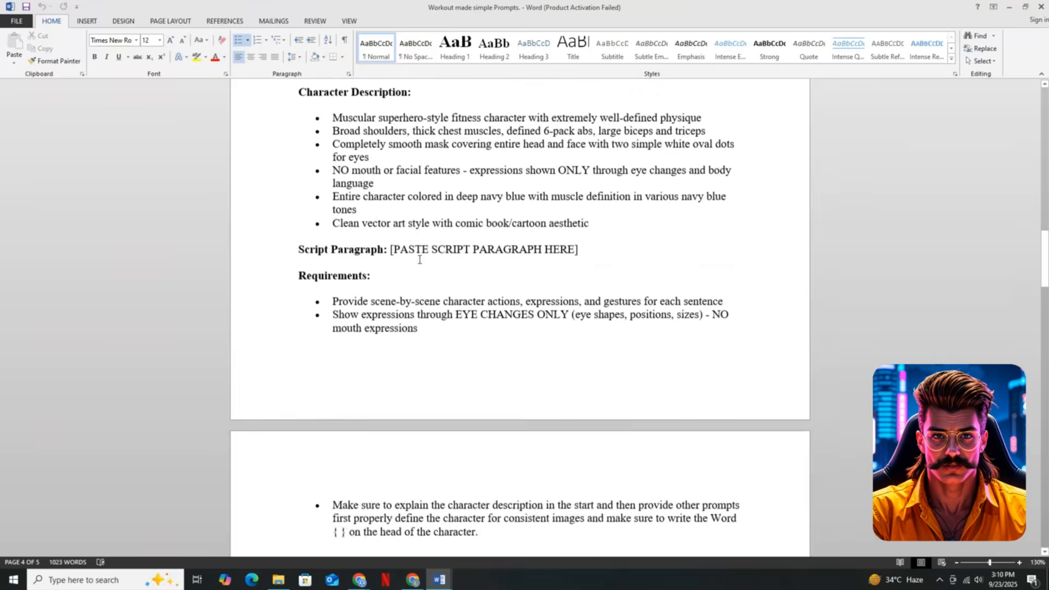
- Copy the section 3 character actions prompt into DeepSeek, fill in the script's opening paragraph about bicep curls, and submit it
{"action": "scroll", "coordinate": [419, 259], "scroll_direction": "up", "scroll_amount": 3}
{"action": "left_click_drag", "start_coordinate": [317, 144], "coordinate": [484, 352]}
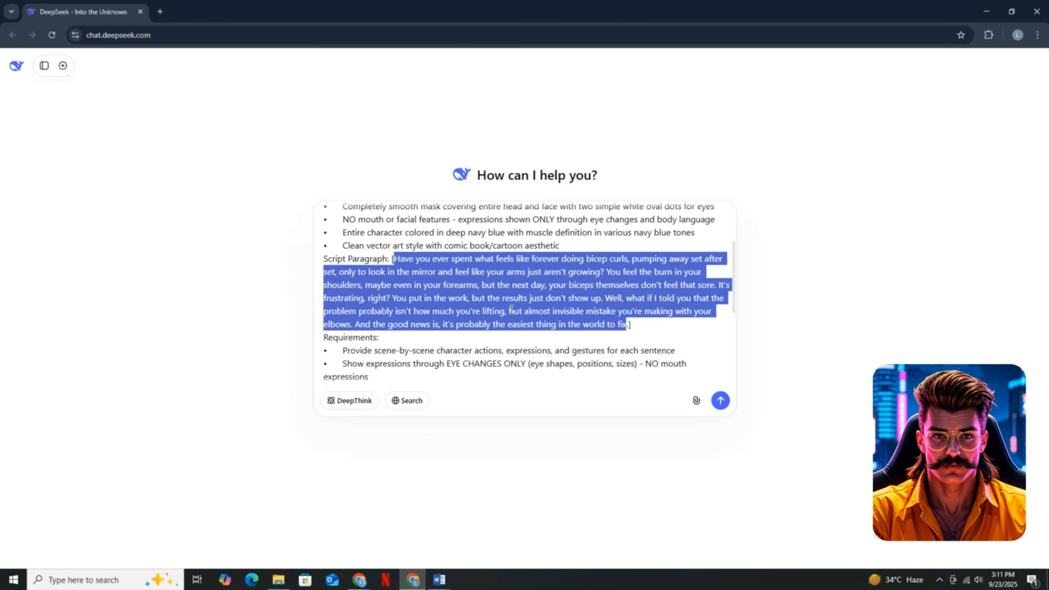
{"action": "scroll", "coordinate": [511, 309], "scroll_direction": "down", "scroll_amount": 2}
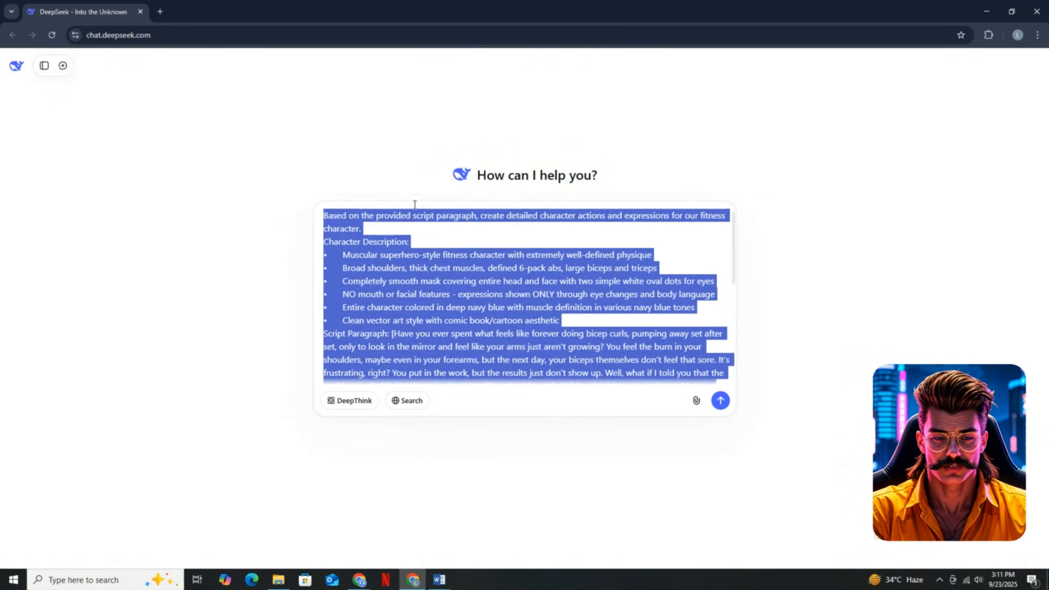
{"action": "left_click", "coordinate": [718, 401]}
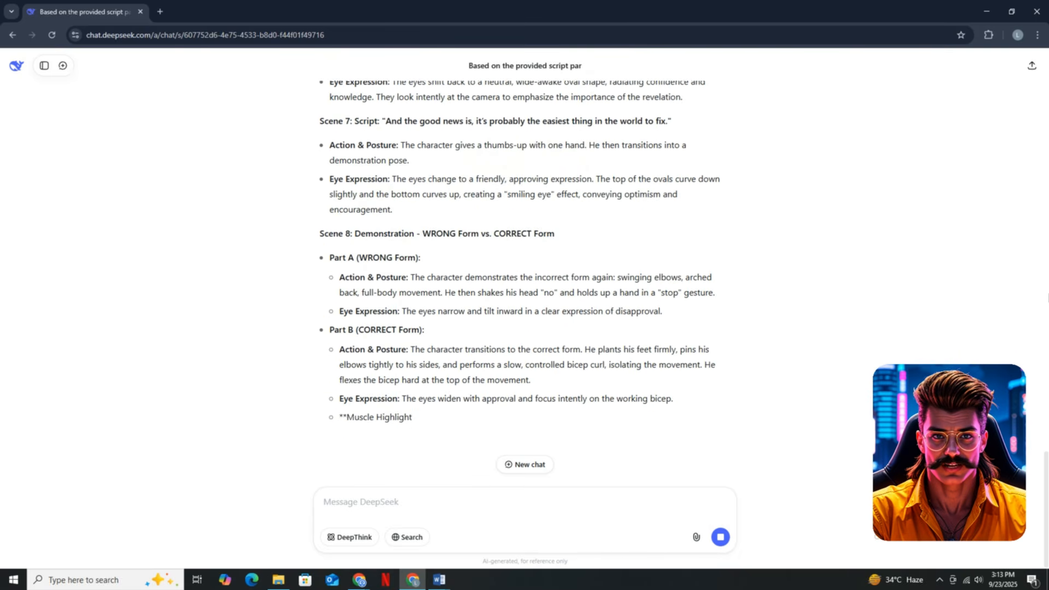
- Copy DeepSeek's character description and scene-by-scene actions and expressions into the character prompts Word document
{"action": "scroll", "coordinate": [335, 253], "scroll_direction": "up", "scroll_amount": 20}
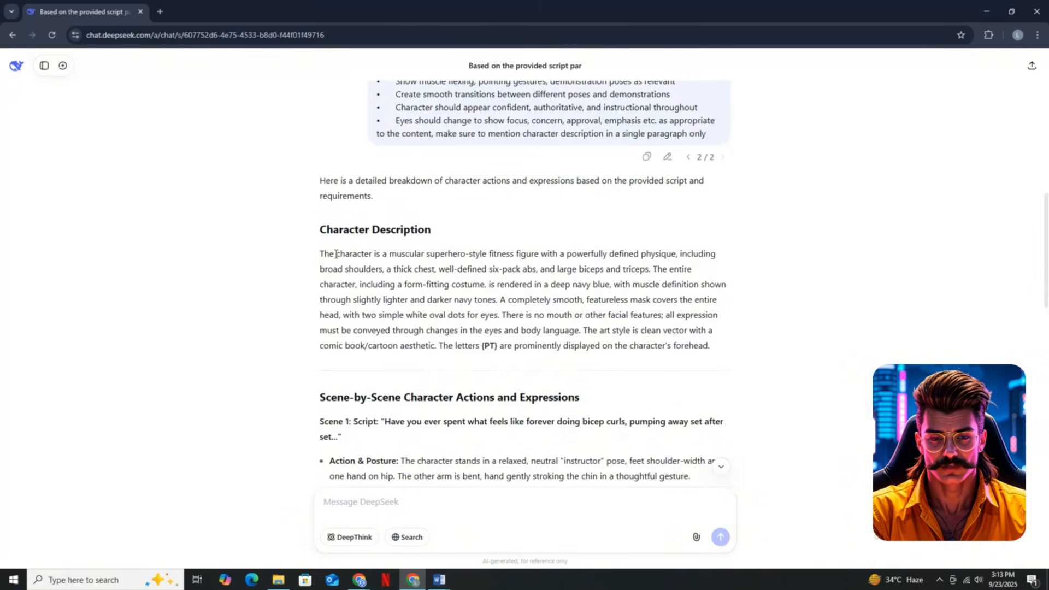
{"action": "left_click_drag", "start_coordinate": [711, 447], "coordinate": [322, 348]}
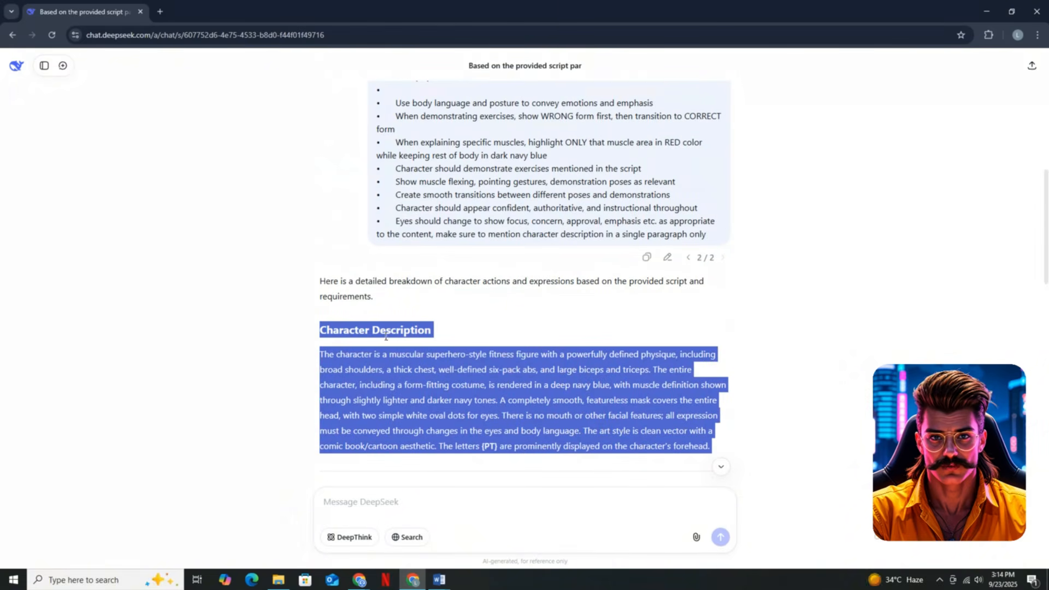
{"action": "left_click", "coordinate": [447, 584]}
{"action": "left_click", "coordinate": [279, 580]}
{"action": "double_click", "coordinate": [201, 138]}
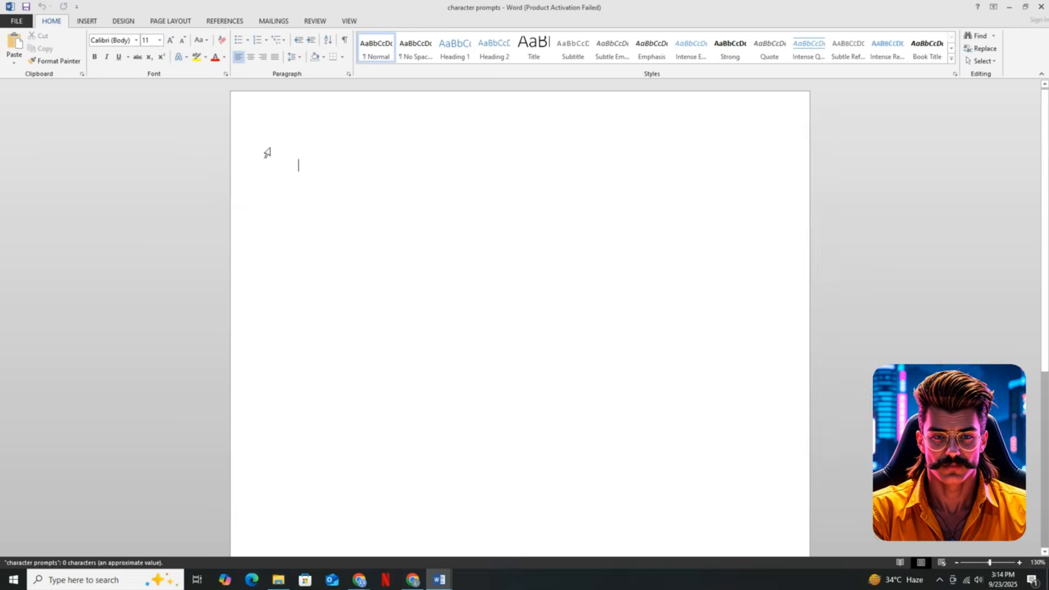
{"action": "key", "text": "ctrl+v"}
{"action": "scroll", "coordinate": [328, 159], "scroll_direction": "down", "scroll_amount": 3}
{"action": "scroll", "coordinate": [328, 159], "scroll_direction": "up", "scroll_amount": 10}
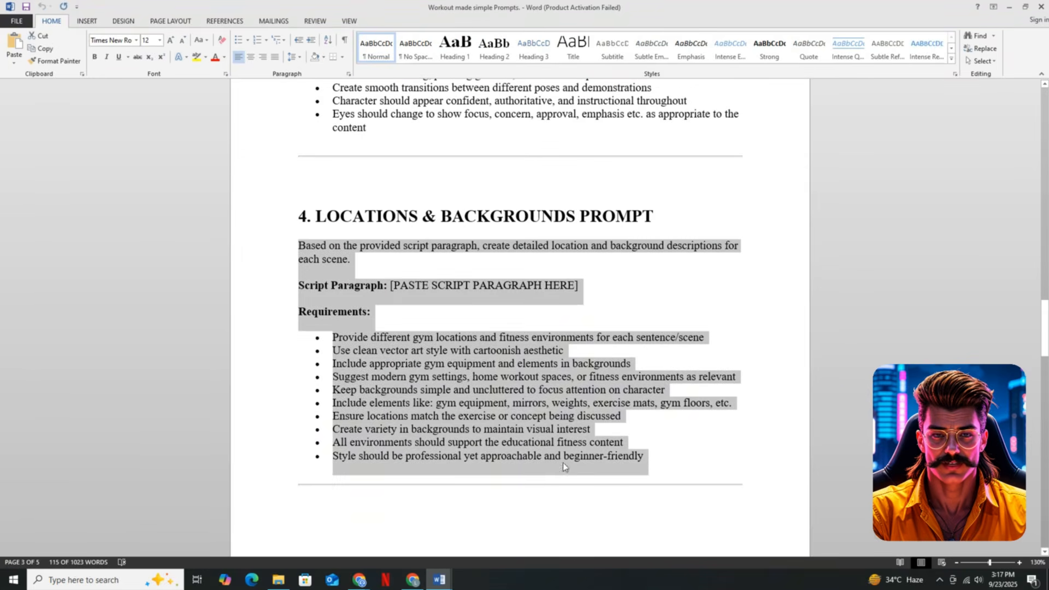
- Paste the section 4 locations and backgrounds prompt into the DeepSeek chat
{"action": "left_click", "coordinate": [412, 581]}
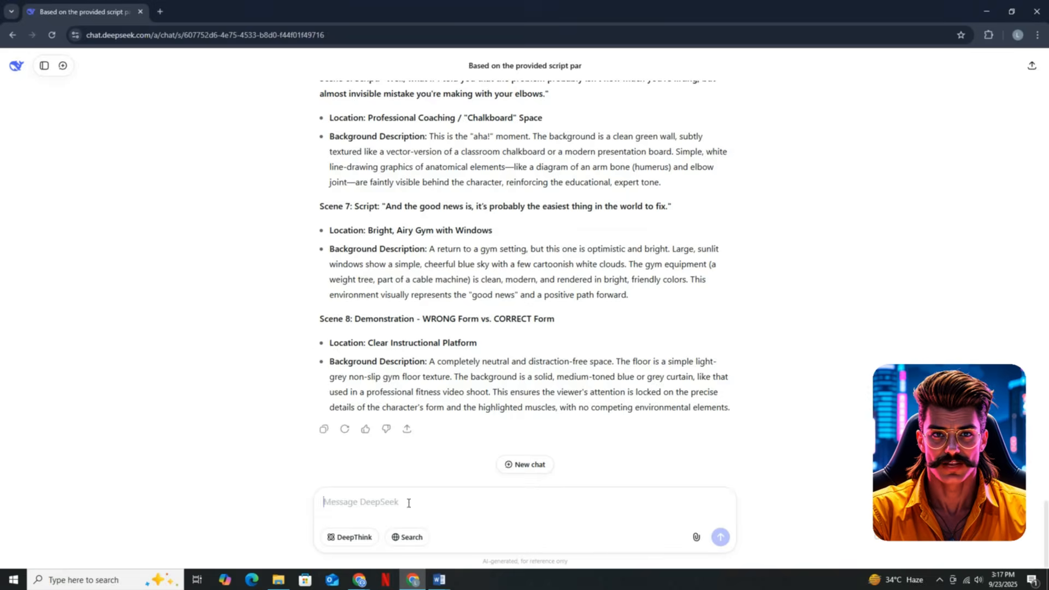
{"action": "left_click", "coordinate": [407, 501]}
{"action": "type", "text": "Based on the provided script paragraph, create detailed location and background descriptions for each scene. Script Paragraph: [PASTE SCRIPT PARAGRAPH HERE] Requirements: •\tProvide different gym locations and fitness environments for each sentence/scene •\tUse clean vector art style with cartoonish aesthetic •\tInclude appropriate gym equipment and elements in backgrounds •\tSuggest modern gym settings, home workout spaces, or fitness environments as relevant •\tKeep backgrounds simple and uncluttered to focus attention on character •\tInclude elements like: gym equipment, mirrors, weights, exercise mats, gym floors, etc. •\tEnsure locations match the exercise or concept being discussed •\tCreate variety in backgrounds to maintain visual interest •\tAll environments should support the educational fitness content •\tStyle should be professional yet approachable and beginner-friendly"}
- Replace the script paragraph placeholder with the opening paragraph from the eg script document and submit the locations prompt
{"action": "left_click", "coordinate": [439, 580]}
{"action": "left_click", "coordinate": [318, 544]}
{"action": "left_click_drag", "start_coordinate": [298, 167], "coordinate": [436, 194]}
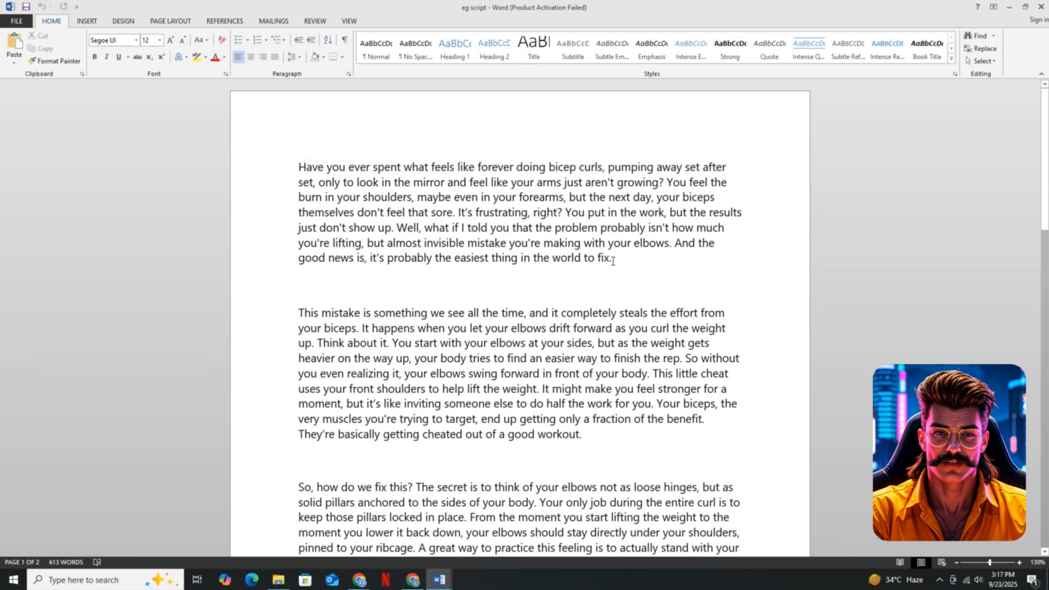
{"action": "left_click", "coordinate": [413, 580]}
{"action": "double_click", "coordinate": [382, 359]}
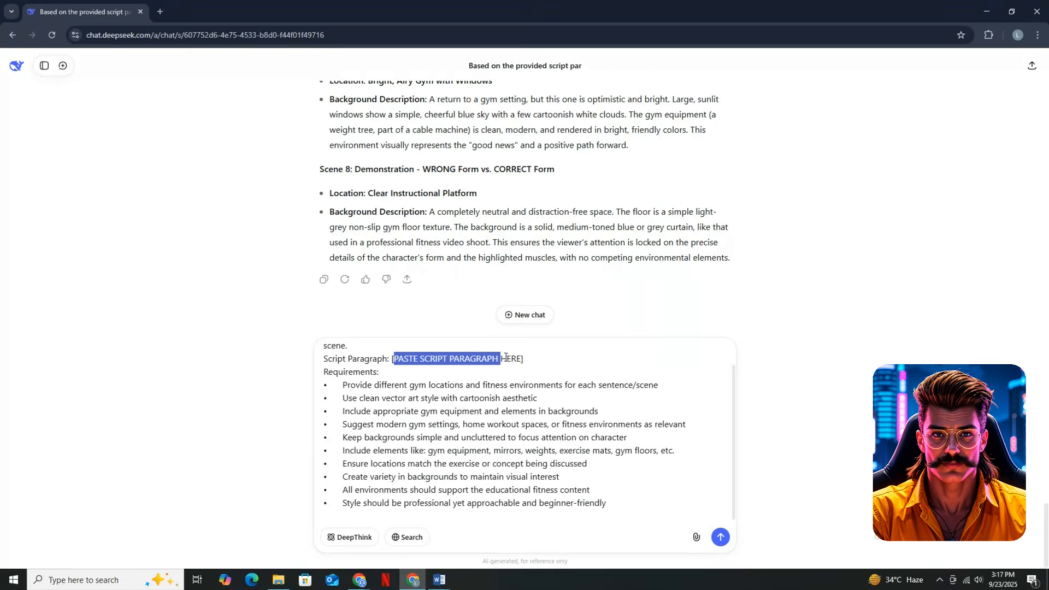
{"action": "left_click_drag", "start_coordinate": [505, 357], "coordinate": [521, 359]}
{"action": "type", "text": "Have you ever spent what feels like forever doing bicep curls, pumping away set after set, only to look in the mirror and feel like your arms just aren't growing? You feel the burn in your shoulders, maybe even in your forearms, but the next day, your biceps themselves don't feel that sore. It's frustrating, right? You put in the work, but the results just don't show up. Well, what if I told you that the problem probably isn't how much you're lifting, but almost invisible mistake you're making with your elbows. And the good news is, it's probably the easiest thing in the world to fix."}
{"action": "key", "text": "Return"}
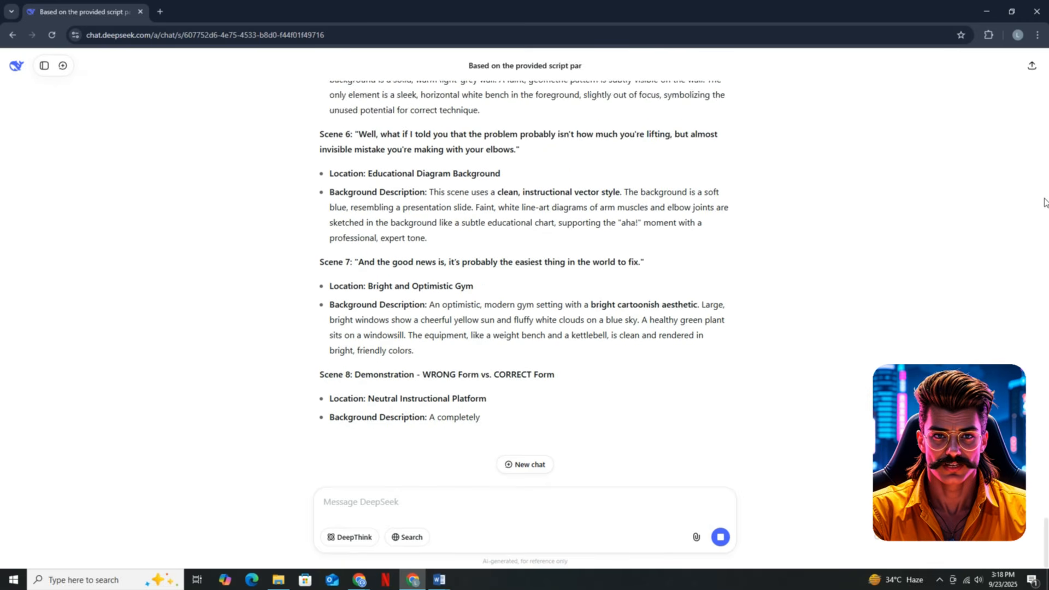
{"action": "scroll", "coordinate": [548, 372], "scroll_direction": "up", "scroll_amount": 15}
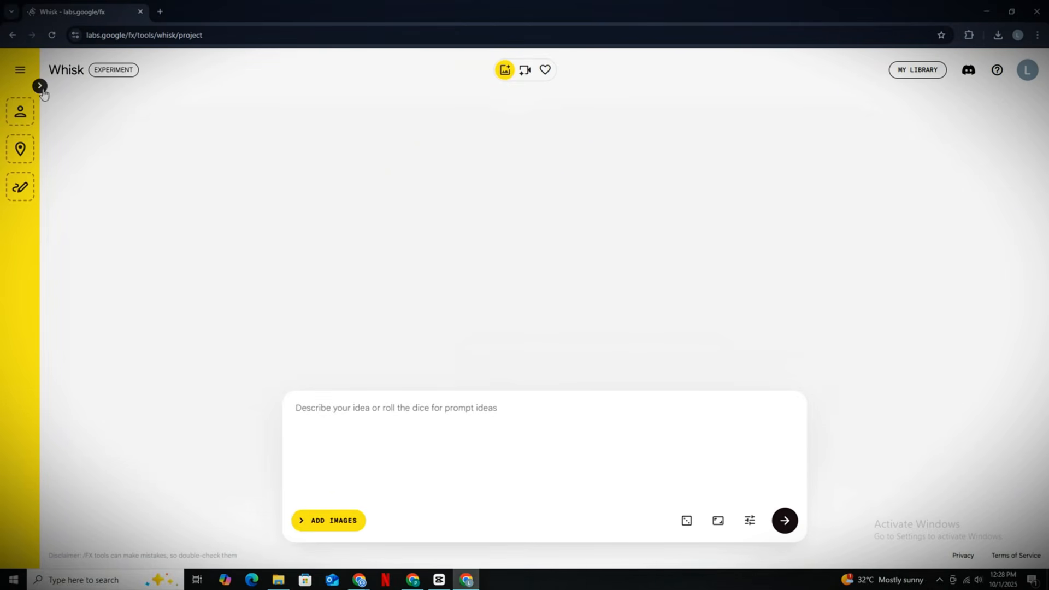
- In a new Whisk project, upload the navy blue PT character image from the materials used folder as the subject
{"action": "left_click", "coordinate": [40, 86]}
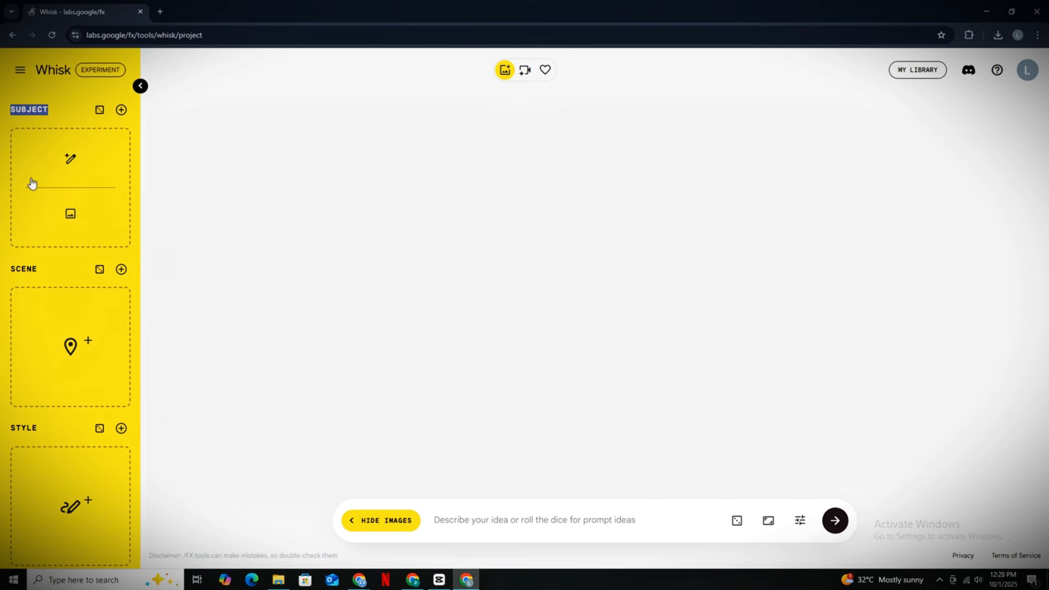
{"action": "left_click", "coordinate": [71, 211]}
{"action": "scroll", "coordinate": [306, 158], "scroll_direction": "down", "scroll_amount": 6}
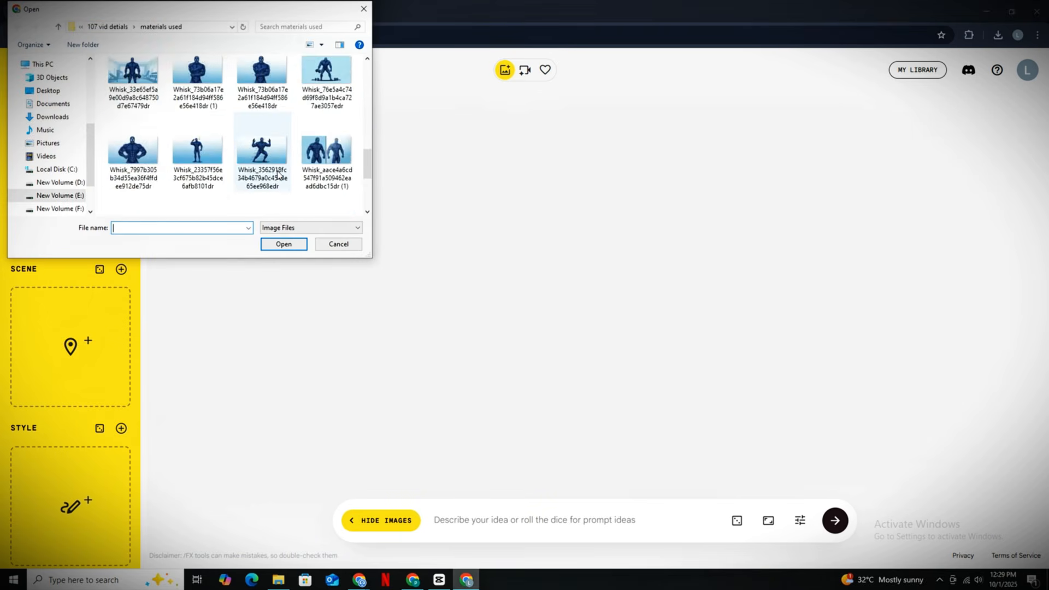
{"action": "left_click", "coordinate": [282, 244]}
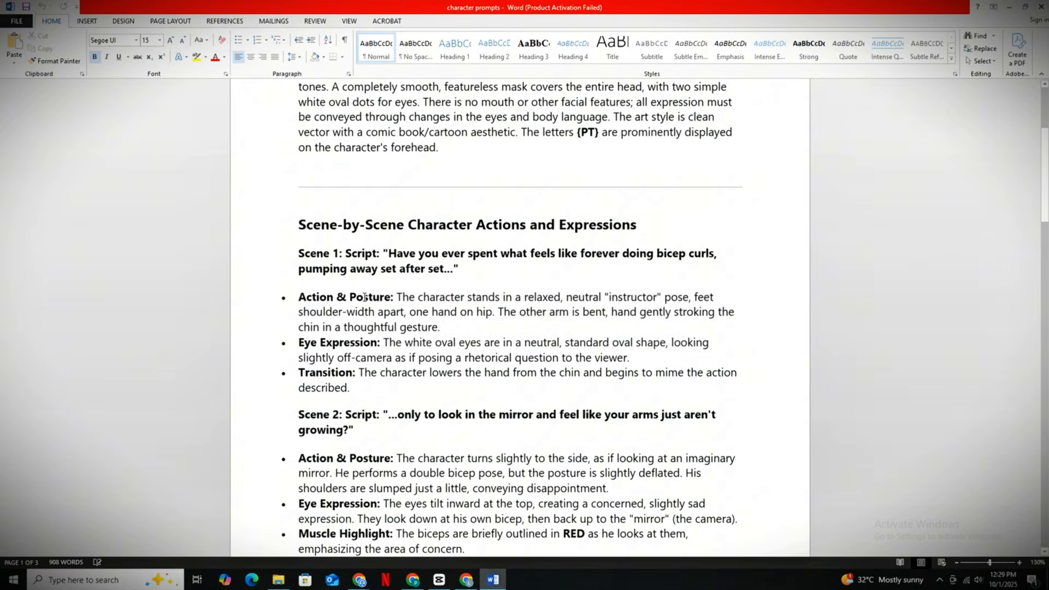
- Fill the Whisk prompt with Scene 1's action, eye expression and transition bullets from the character prompts document, preceded by the Character Description paragraph
{"action": "left_click_drag", "start_coordinate": [297, 288], "coordinate": [359, 390]}
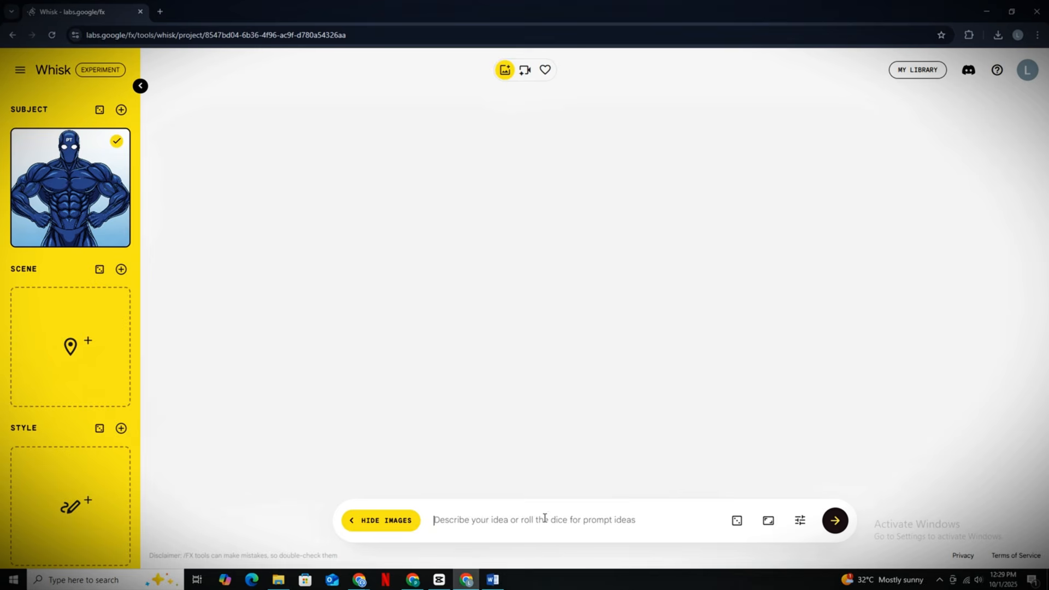
{"action": "key", "text": "ctrl+v"}
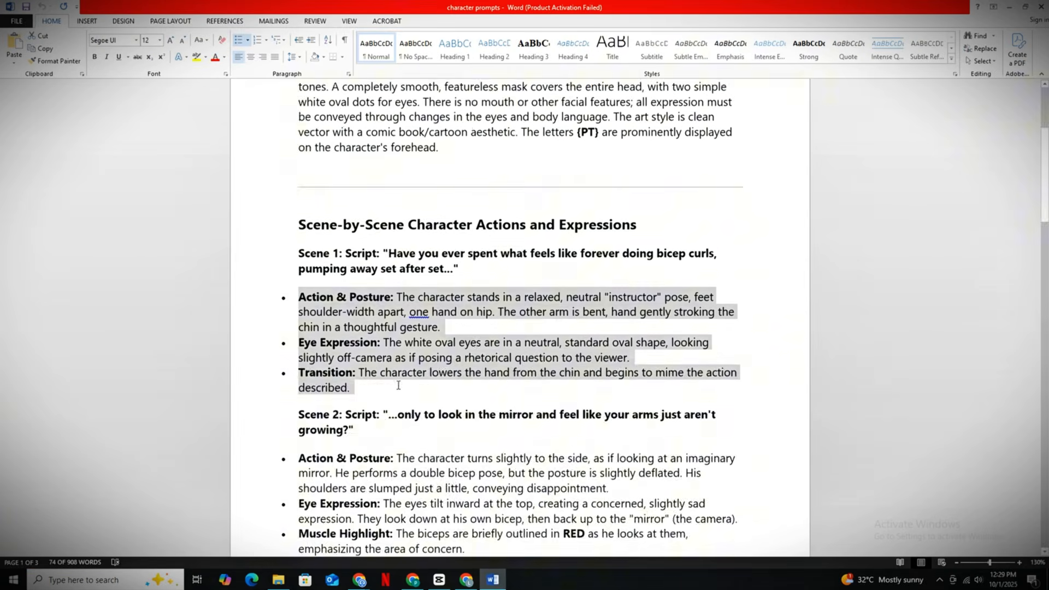
{"action": "scroll", "coordinate": [343, 288], "scroll_direction": "up", "scroll_amount": 4}
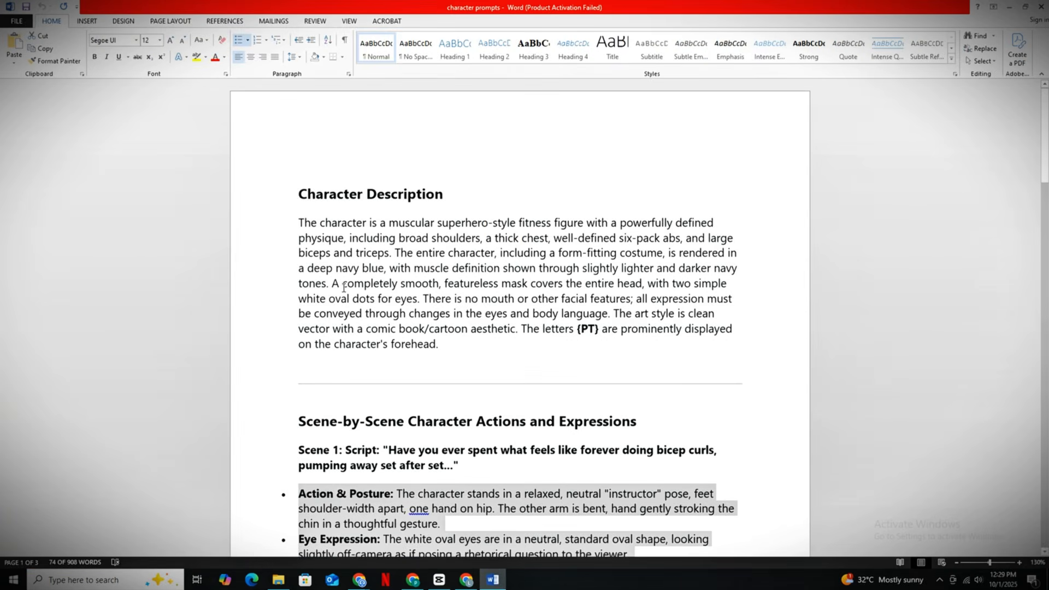
{"action": "left_click_drag", "start_coordinate": [298, 190], "coordinate": [420, 205]}
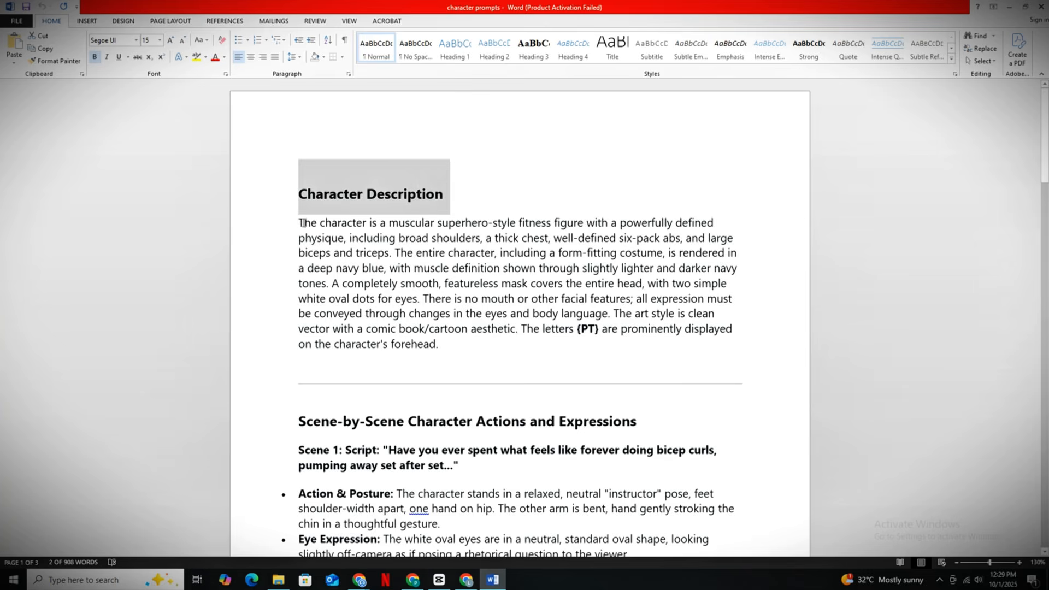
{"action": "left_click_drag", "start_coordinate": [303, 223], "coordinate": [431, 344]}
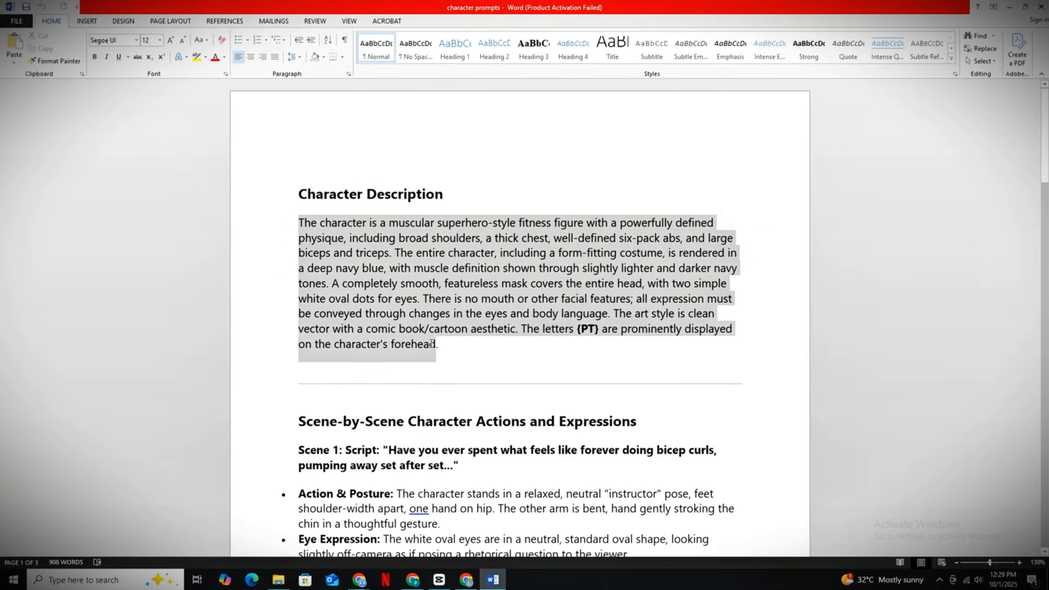
{"action": "left_click", "coordinate": [465, 580]}
{"action": "scroll", "coordinate": [449, 479], "scroll_direction": "up", "scroll_amount": 1}
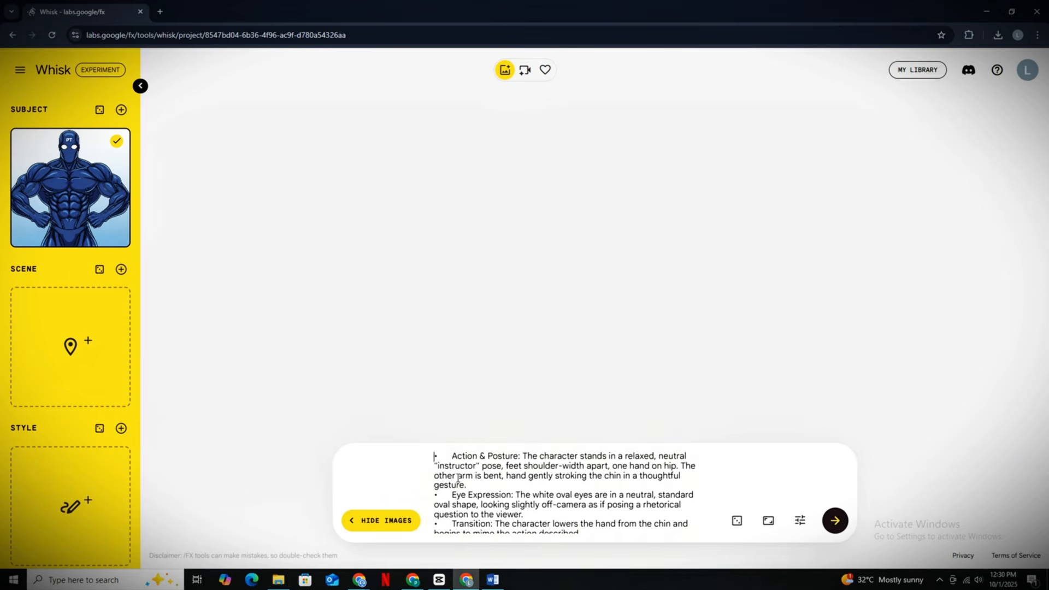
{"action": "key", "text": "ctrl+v"}
- Examine the poses, expressions and consistency of the generated PT character images throughout the Whisk project
{"action": "scroll", "coordinate": [566, 490], "scroll_direction": "down", "scroll_amount": 3}
{"action": "scroll", "coordinate": [608, 481], "scroll_direction": "up", "scroll_amount": 1}
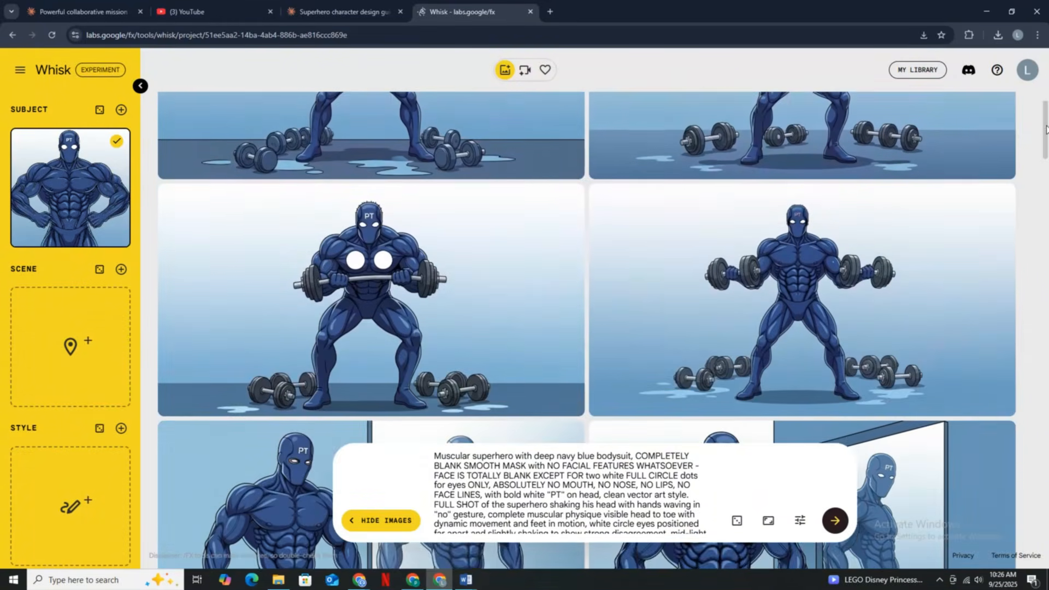
{"action": "scroll", "coordinate": [1044, 129], "scroll_direction": "down", "scroll_amount": 15}
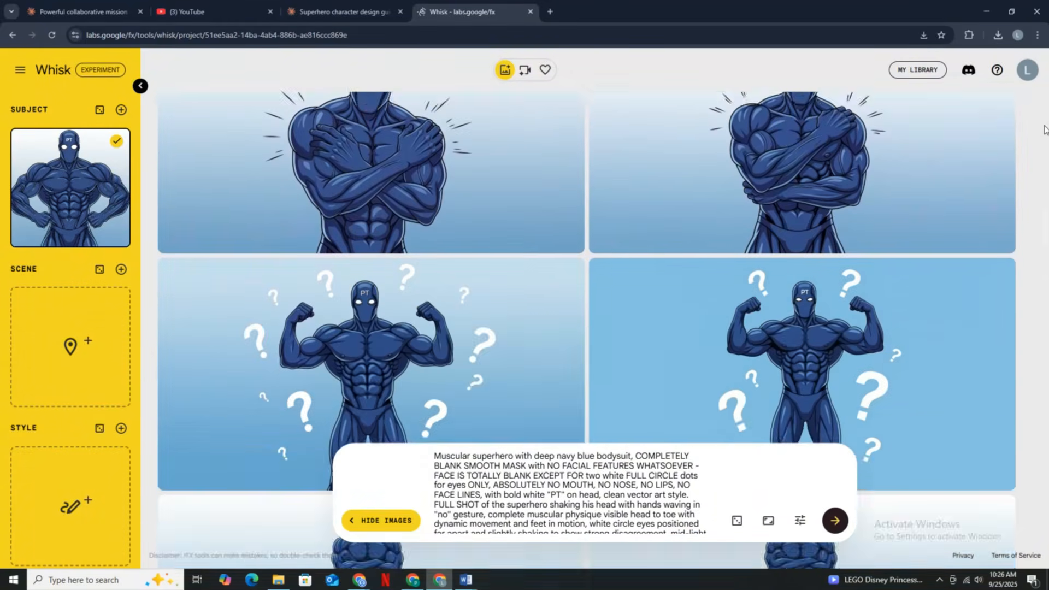
{"action": "scroll", "coordinate": [1040, 142], "scroll_direction": "down", "scroll_amount": 1}
{"action": "scroll", "coordinate": [1039, 156], "scroll_direction": "down", "scroll_amount": 12}
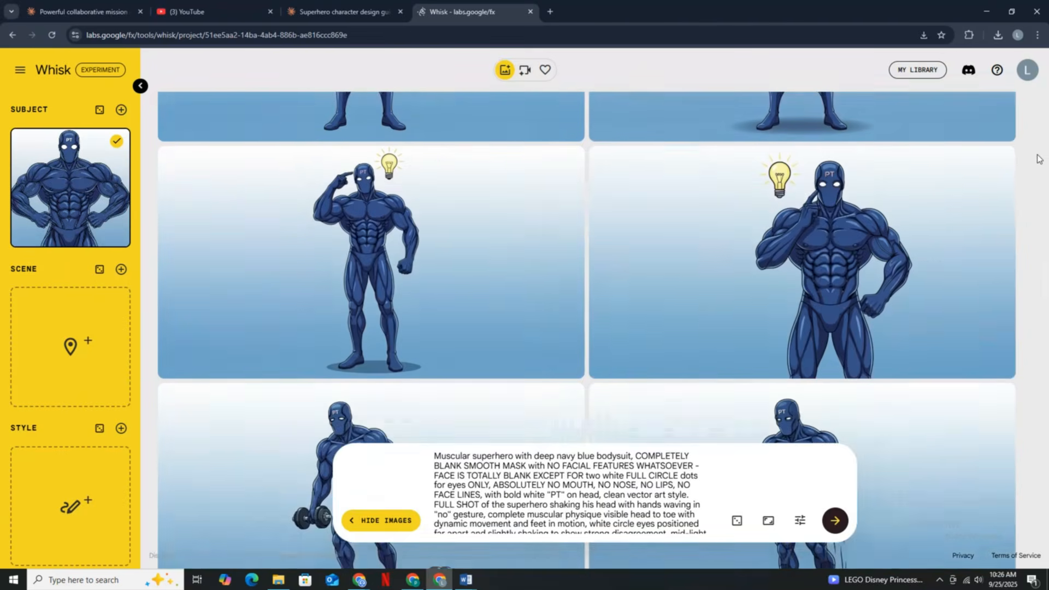
{"action": "scroll", "coordinate": [1038, 159], "scroll_direction": "down", "scroll_amount": 15}
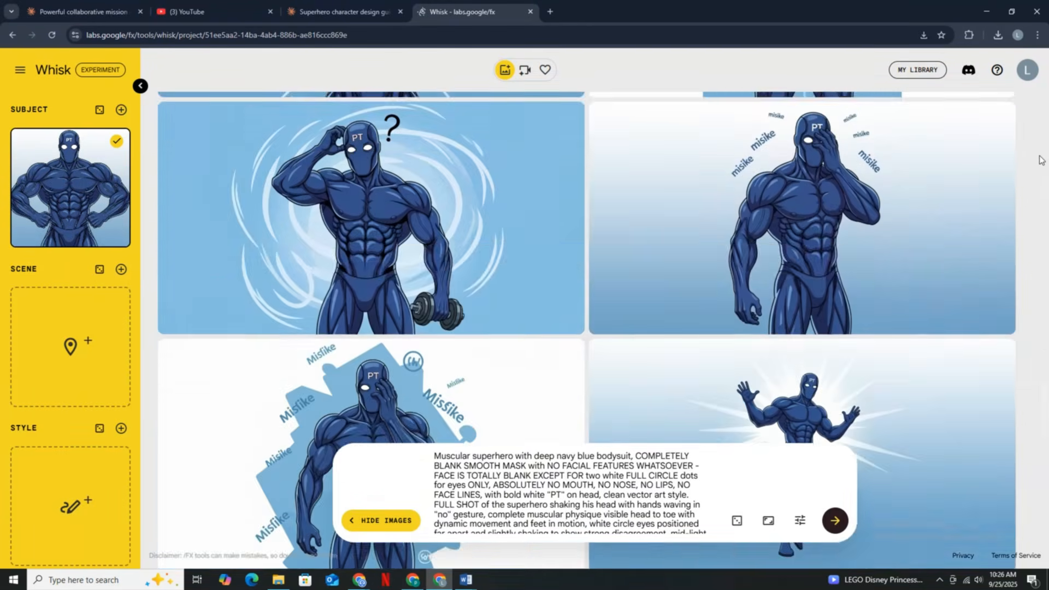
{"action": "scroll", "coordinate": [1040, 159], "scroll_direction": "down", "scroll_amount": 3}
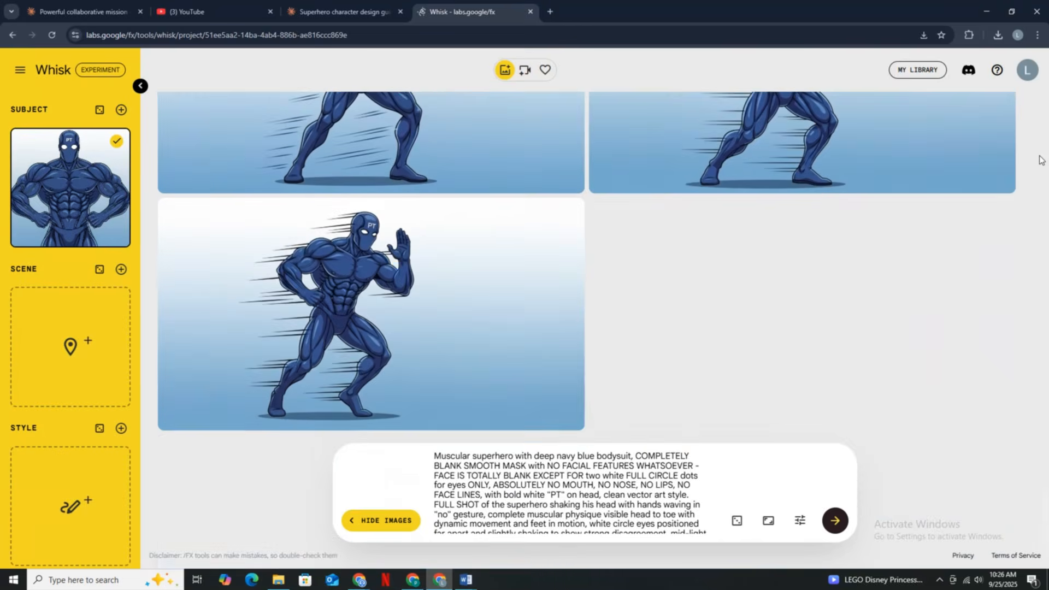
{"action": "scroll", "coordinate": [1035, 164], "scroll_direction": "up", "scroll_amount": 20}
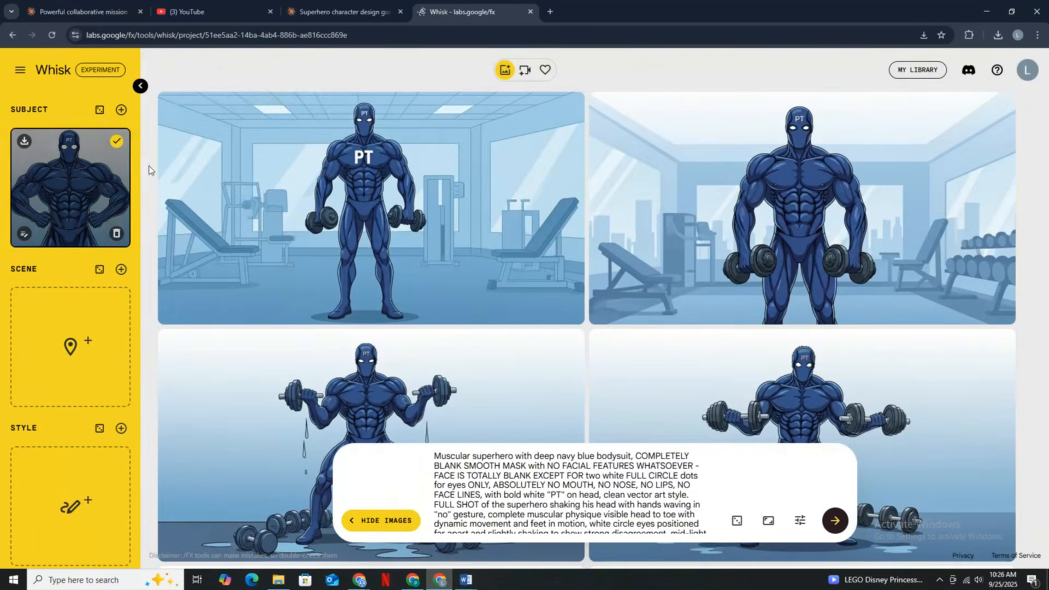
- Remove the PT character image from the Whisk subject and review the gym background images generated without a character
{"action": "double_click", "coordinate": [116, 235]}
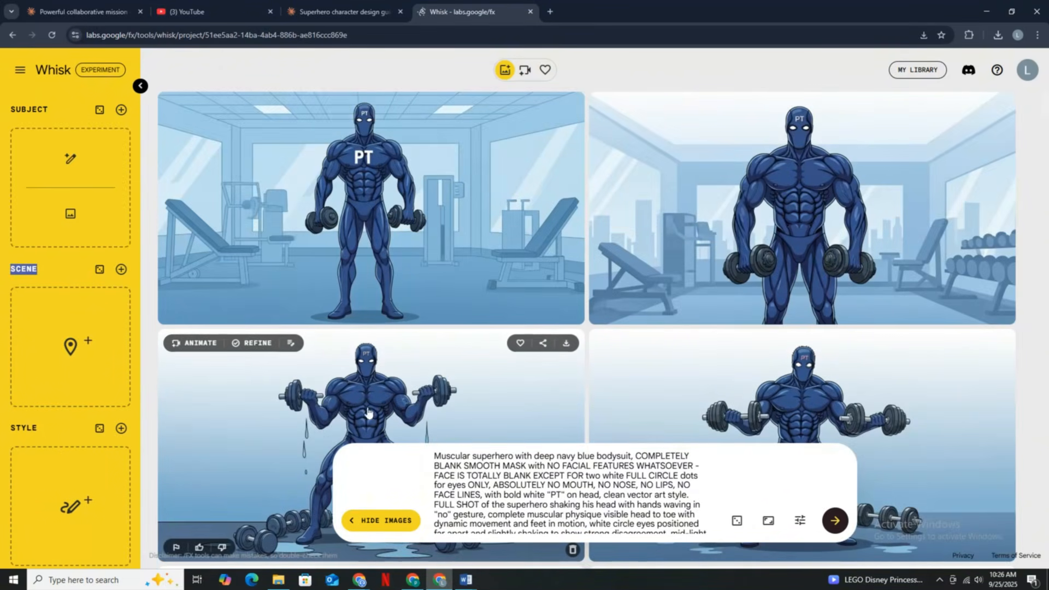
{"action": "scroll", "coordinate": [562, 468], "scroll_direction": "down", "scroll_amount": 2}
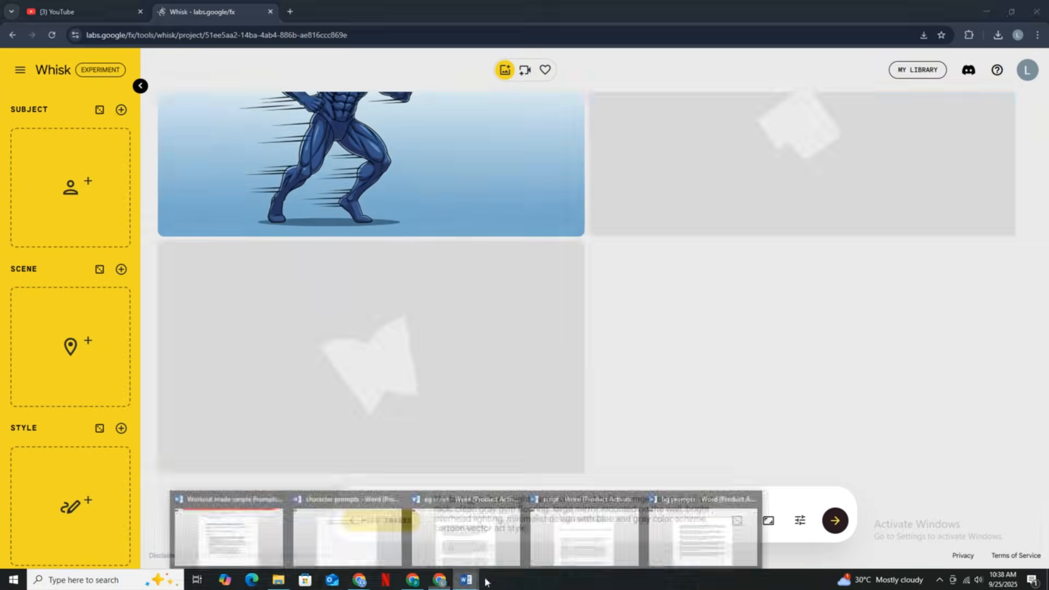
{"action": "left_click", "coordinate": [468, 533]}
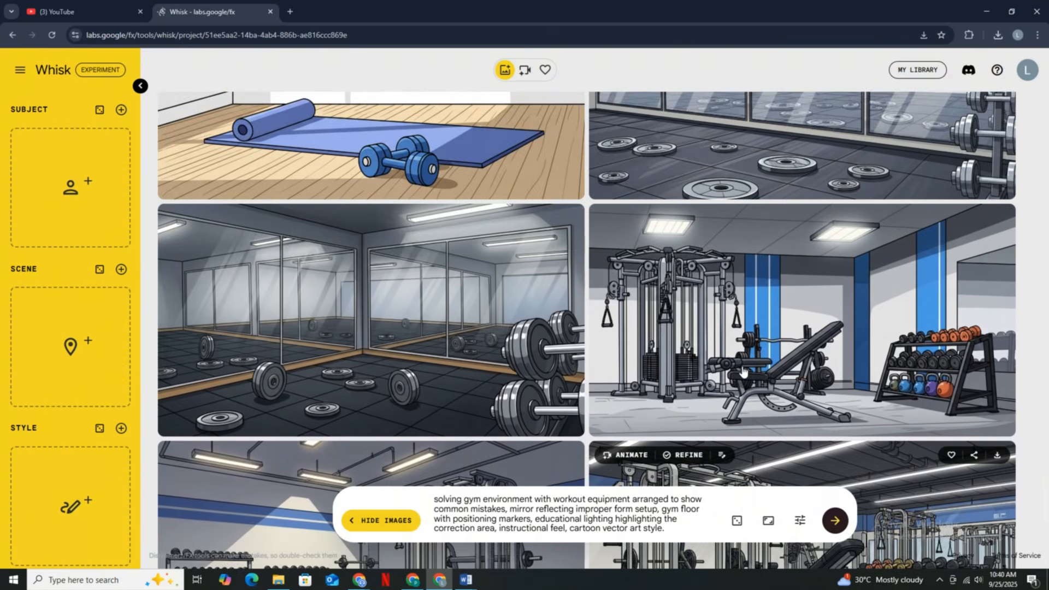
{"action": "scroll", "coordinate": [743, 371], "scroll_direction": "up", "scroll_amount": 10}
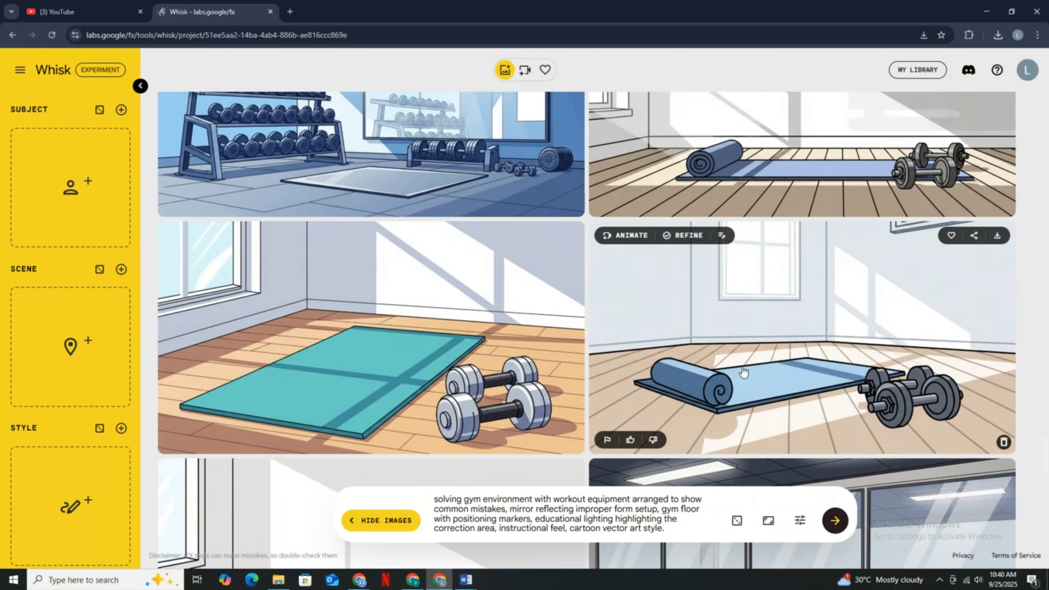
{"action": "scroll", "coordinate": [740, 350], "scroll_direction": "up", "scroll_amount": 2}
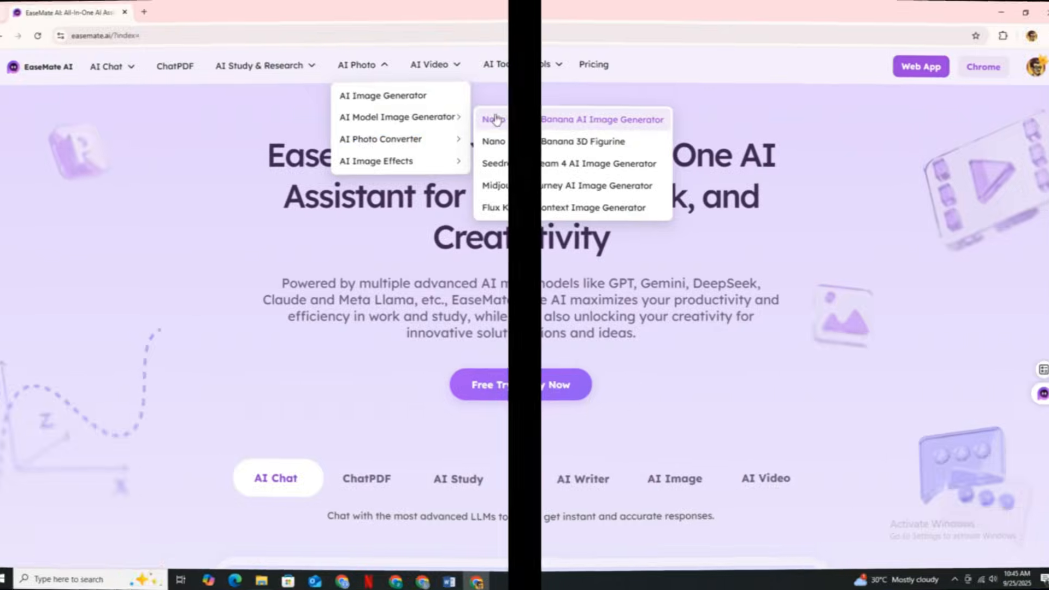
- In EaseMate's Nano Banana image generator, upload the character-with-dumbbells gym image from the materials used folder
{"action": "left_click", "coordinate": [487, 112]}
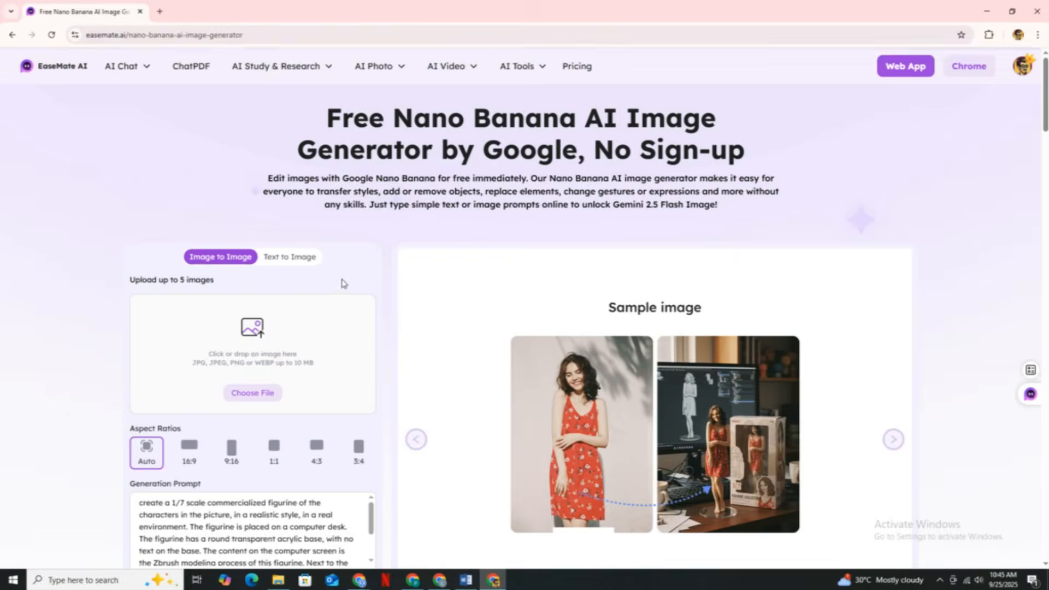
{"action": "left_click", "coordinate": [342, 284]}
{"action": "left_click", "coordinate": [53, 73]}
{"action": "double_click", "coordinate": [181, 90]}
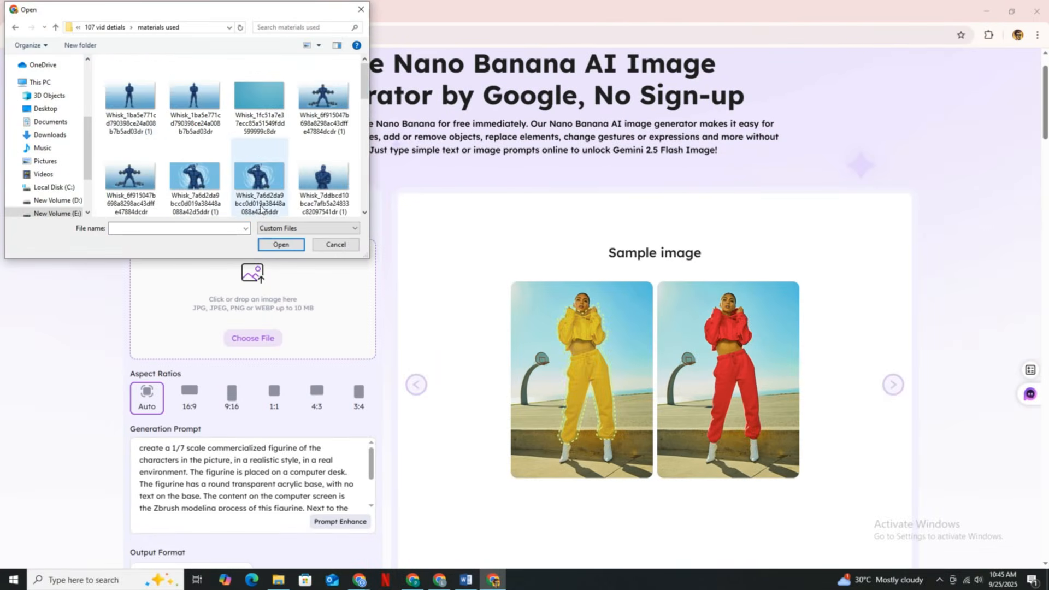
{"action": "double_click", "coordinate": [327, 104]}
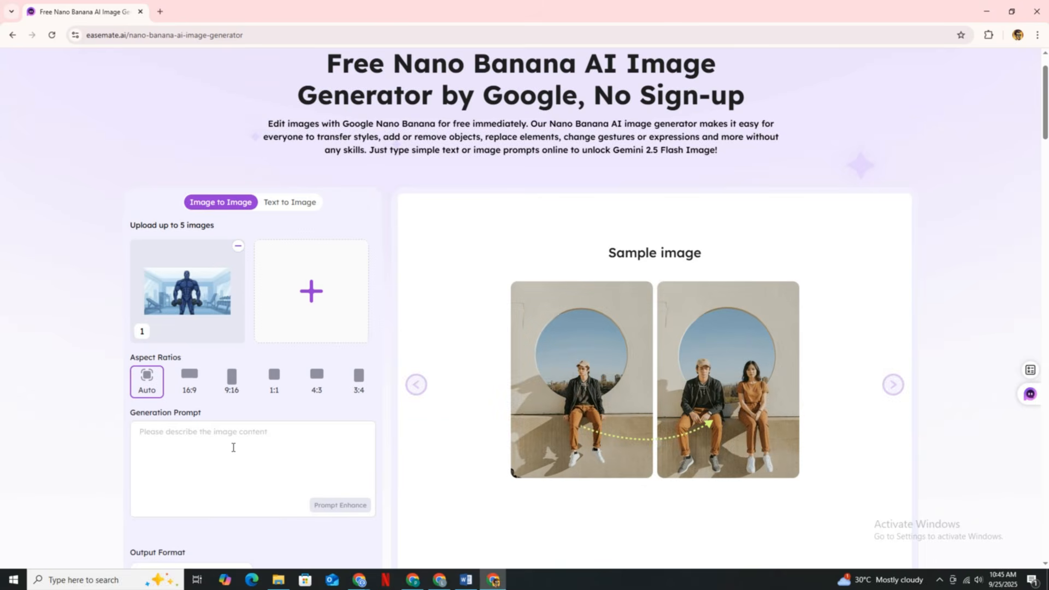
- Prompt for the character performing a clean barbell curl with both hands up near his face, like a proper dumbell curl, and generate the image
{"action": "type", "text": "ke"}
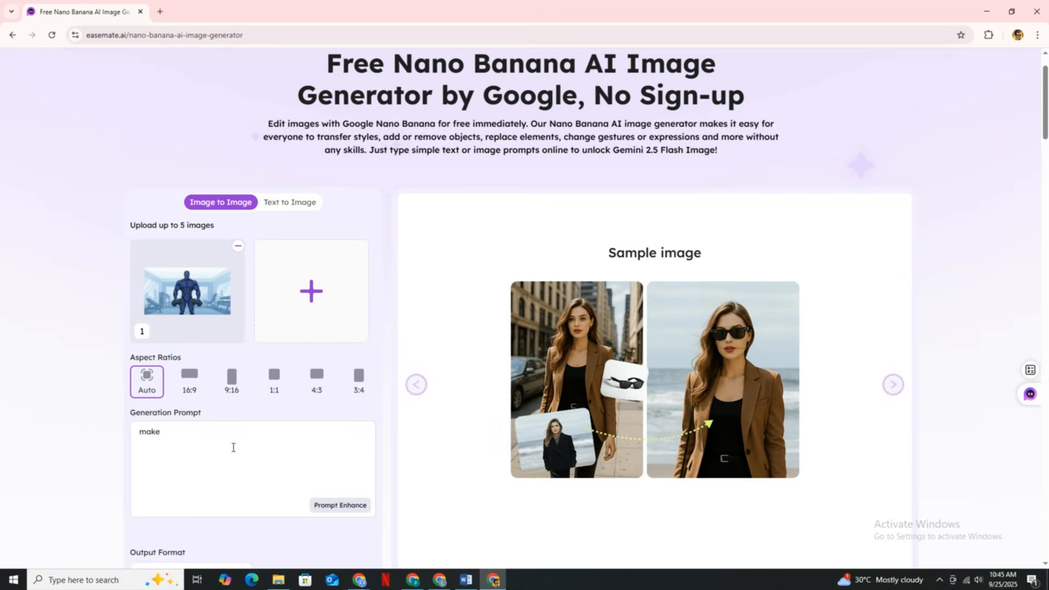
{"action": "type", "text": " the character in the image perform a clea"}
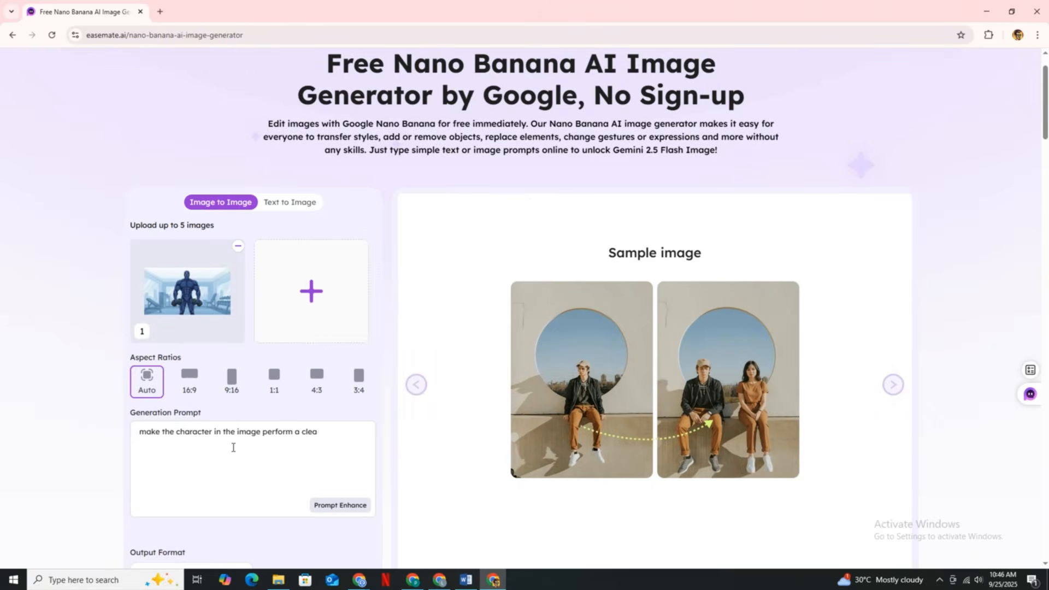
{"action": "type", "text": "n barbell curl"}
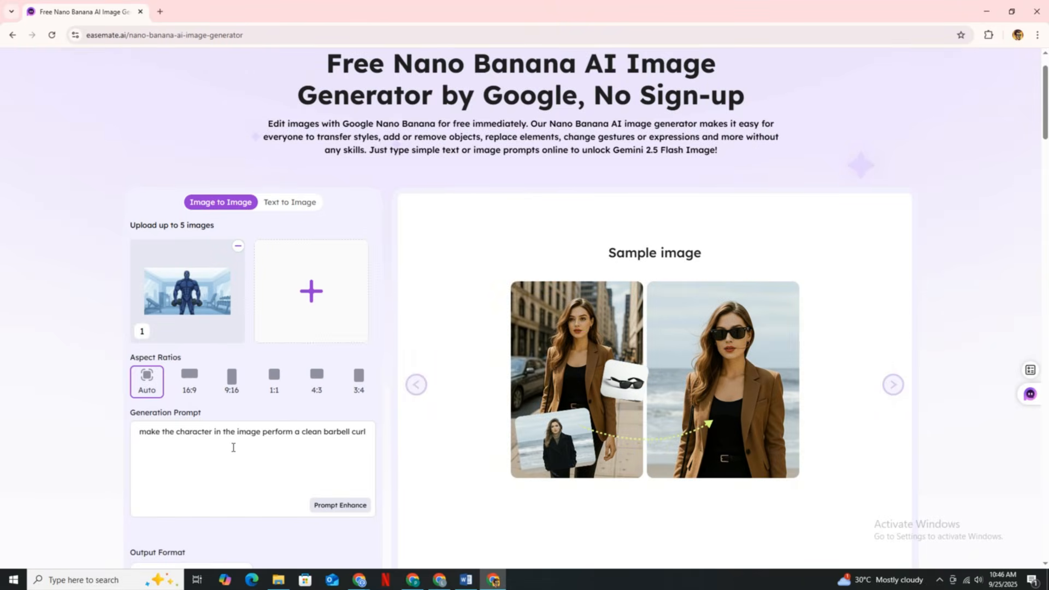
{"action": "type", "text": " with both hands up near to his fa"}
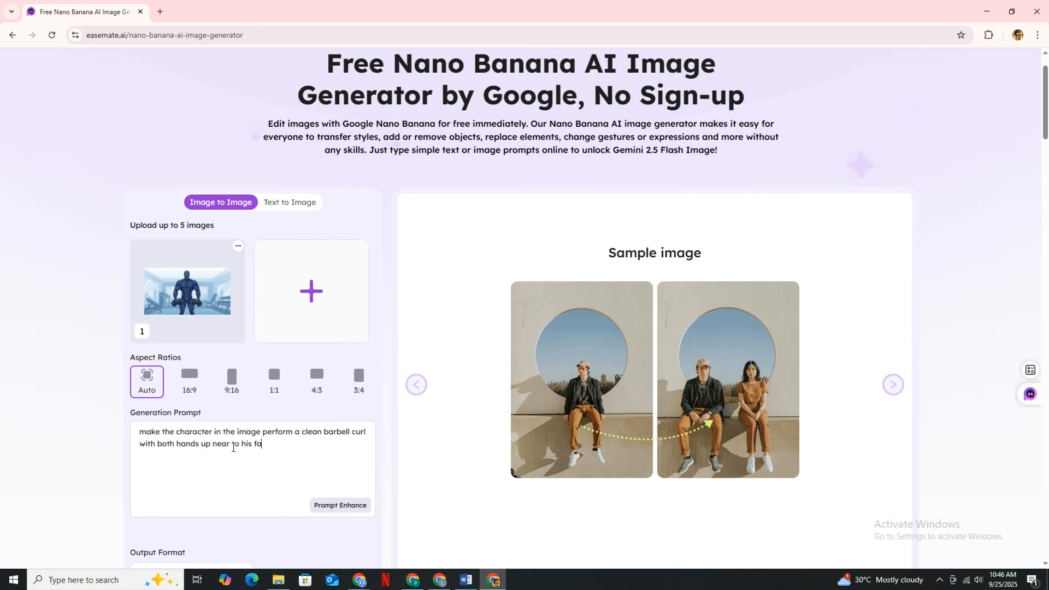
{"action": "type", "text": "ce like he has performed a clean and proper"}
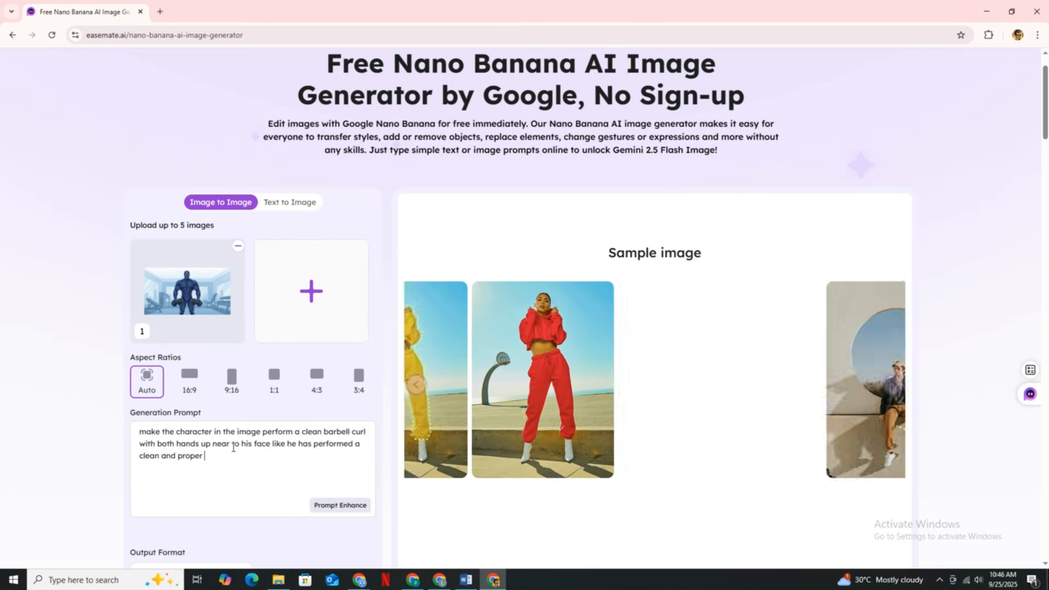
{"action": "type", "text": " dumbell cur"}
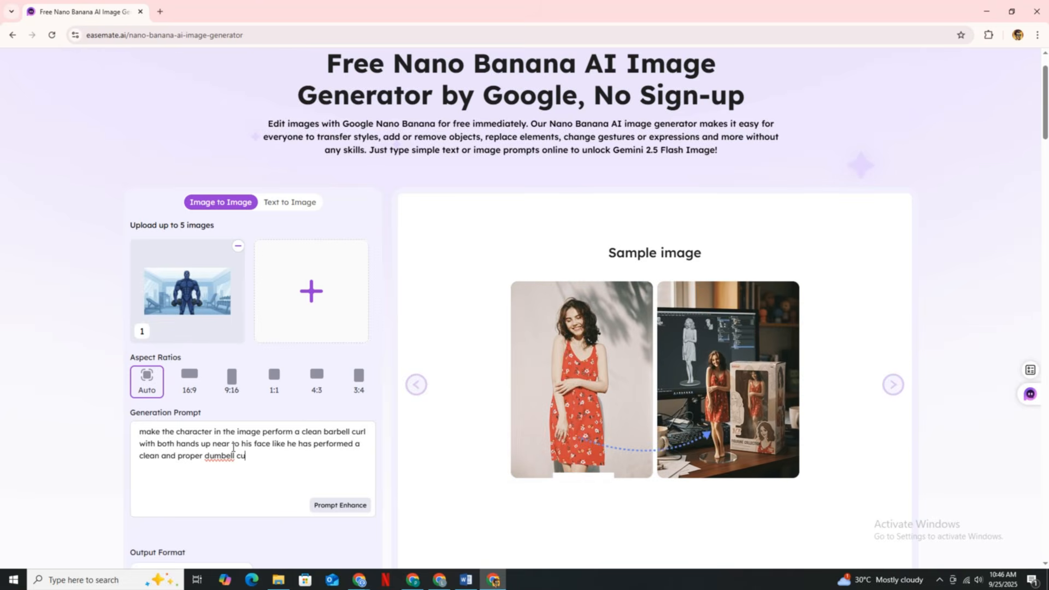
{"action": "type", "text": "l"}
{"action": "scroll", "coordinate": [233, 446], "scroll_direction": "down", "scroll_amount": 2}
{"action": "left_click", "coordinate": [256, 486]}
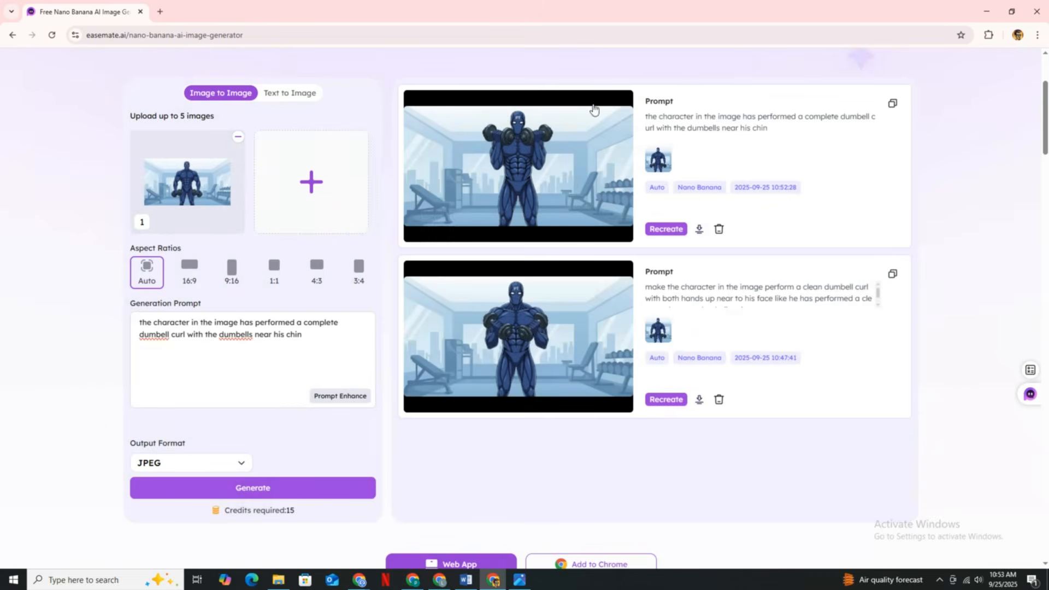
- Compare the generated dumbbell curl images at full size, and examine the skinny character images and their prompts
{"action": "left_click", "coordinate": [546, 339]}
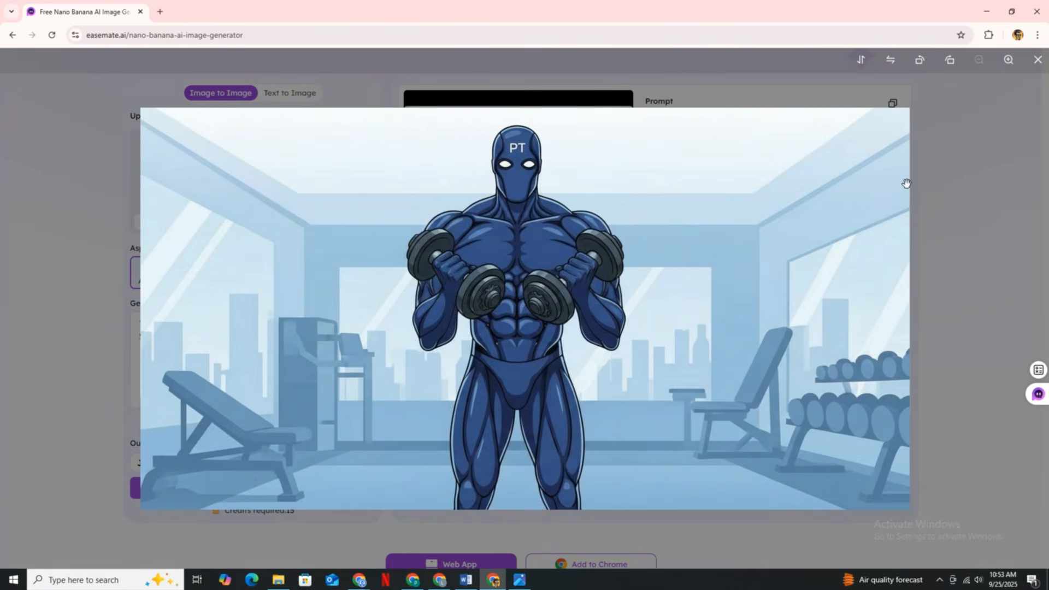
{"action": "key", "text": "Escape"}
{"action": "left_click", "coordinate": [469, 151]}
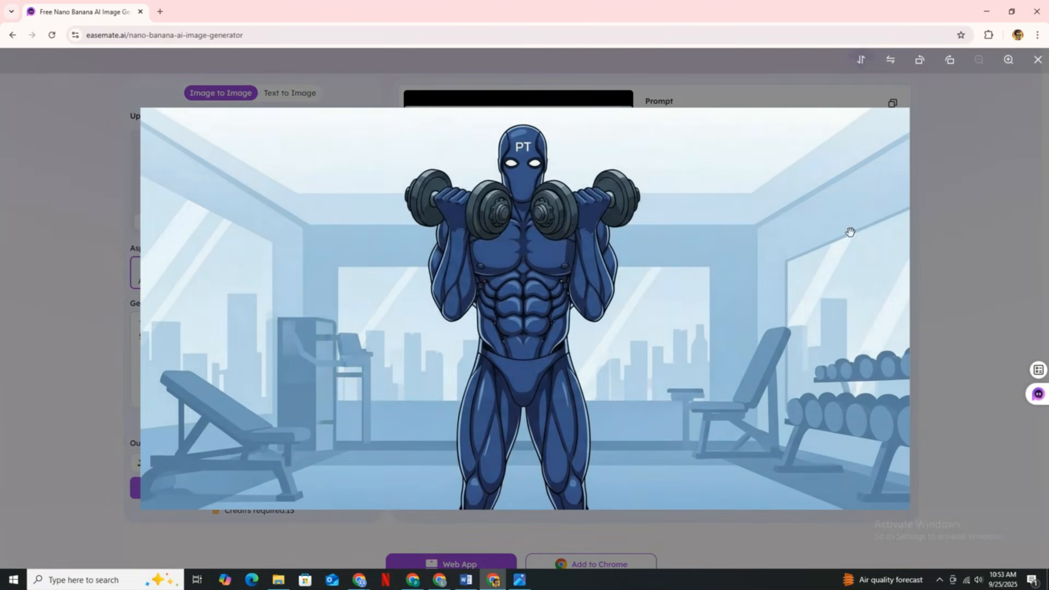
{"action": "left_click", "coordinate": [944, 222]}
{"action": "left_click", "coordinate": [547, 374]}
{"action": "left_click", "coordinate": [966, 180]}
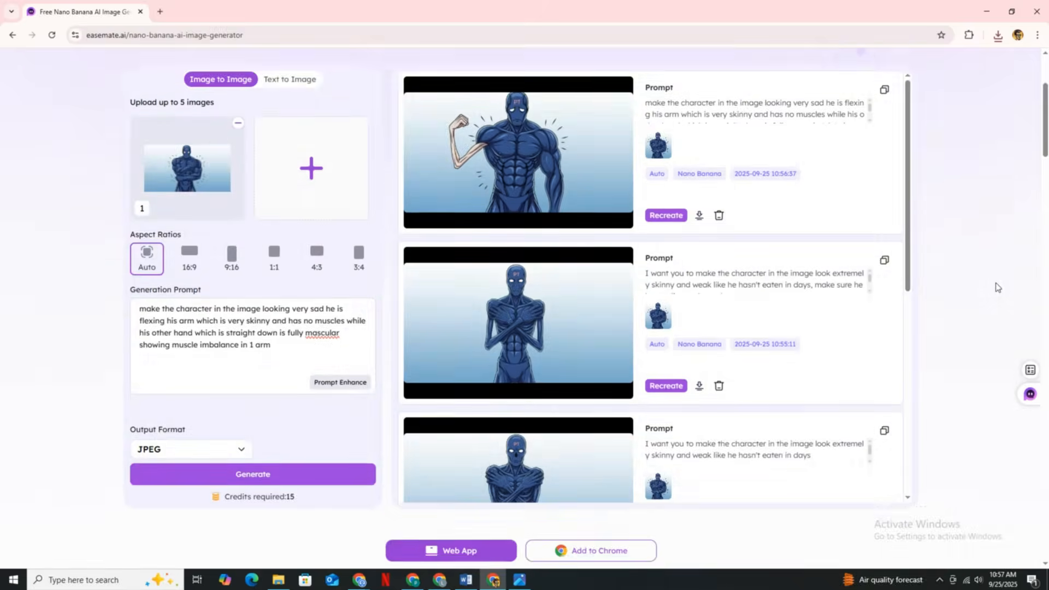
{"action": "scroll", "coordinate": [768, 237], "scroll_direction": "down", "scroll_amount": 4}
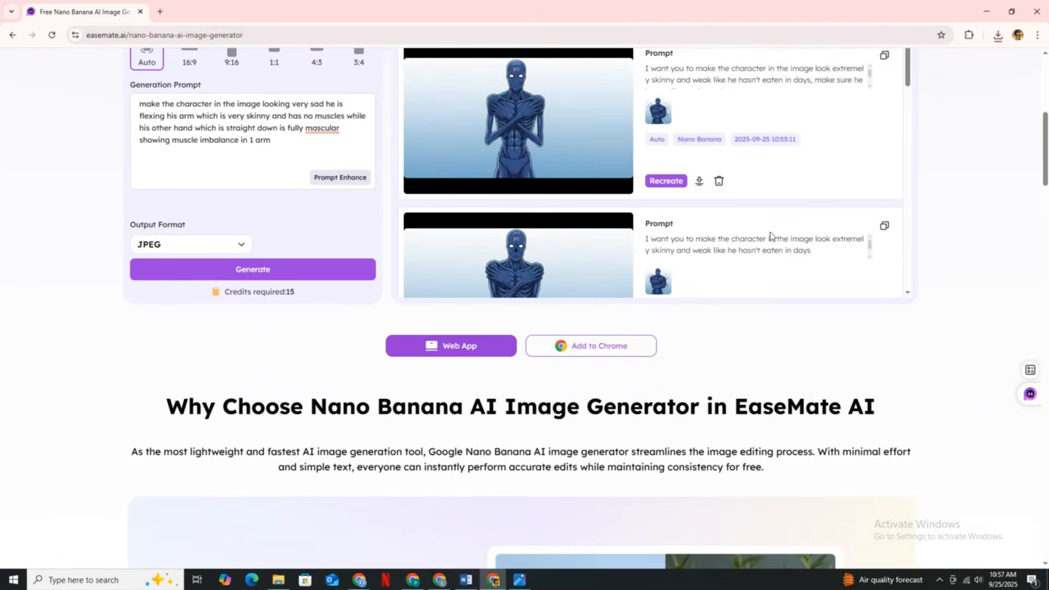
{"action": "scroll", "coordinate": [768, 237], "scroll_direction": "down", "scroll_amount": 3}
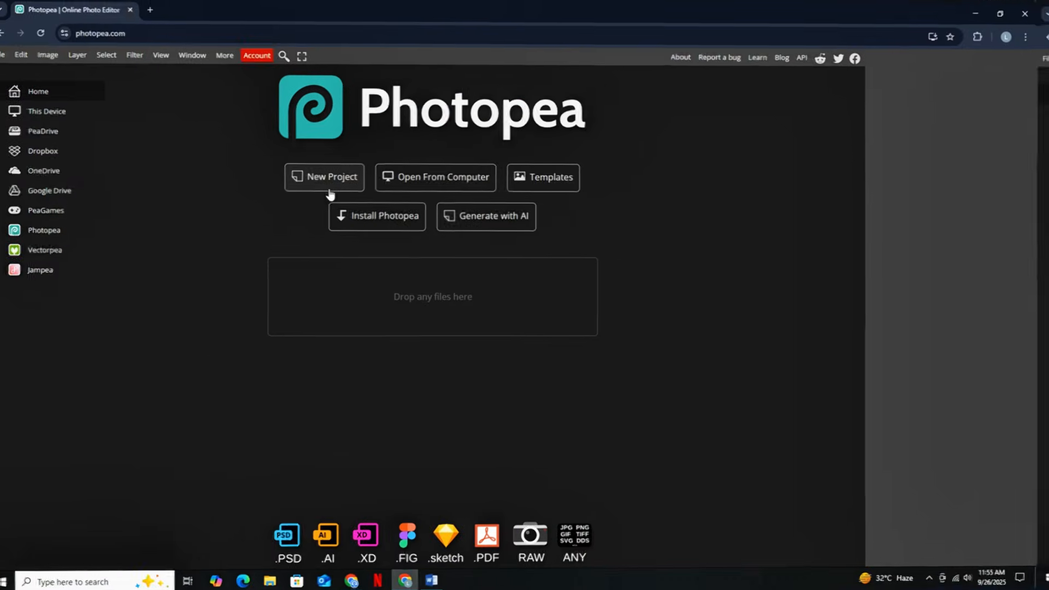
- Create a new Photopea project from the 1280 x 720 px Youtube Thumbnail preset
{"action": "left_click", "coordinate": [334, 184]}
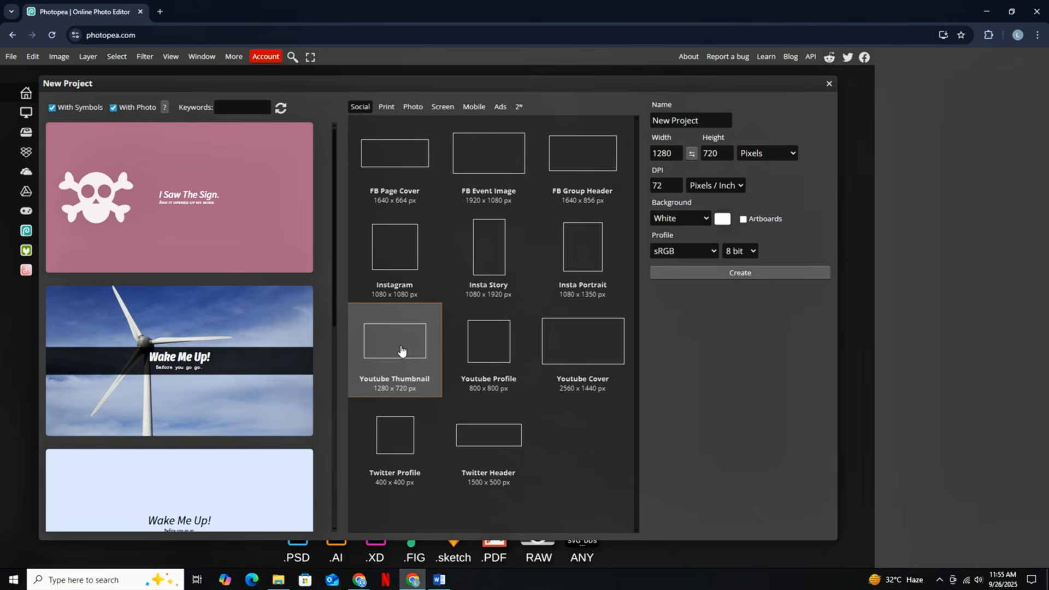
{"action": "left_click", "coordinate": [409, 355]}
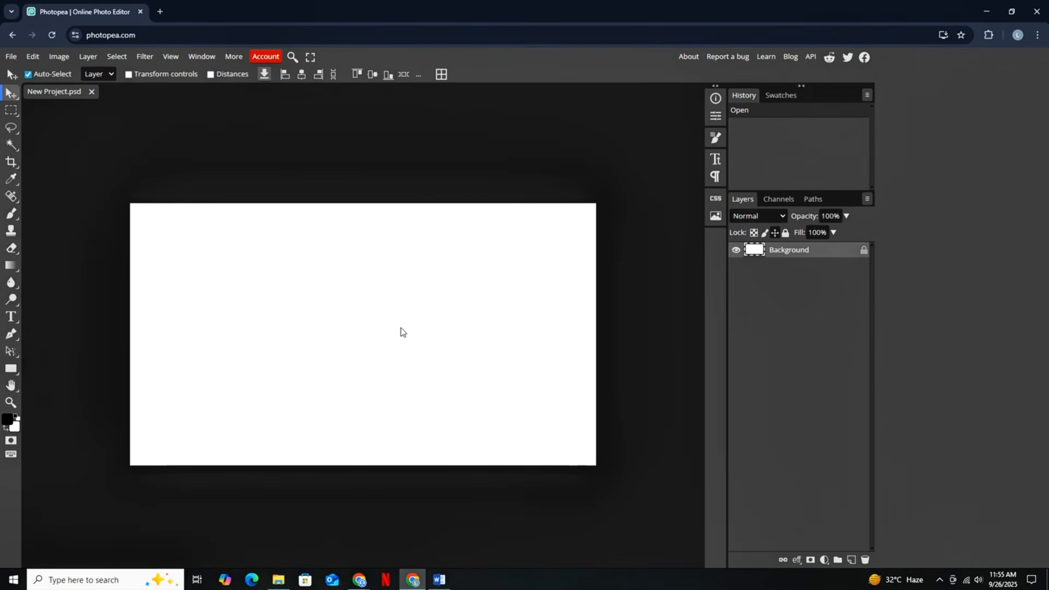
{"action": "left_click", "coordinate": [10, 57]}
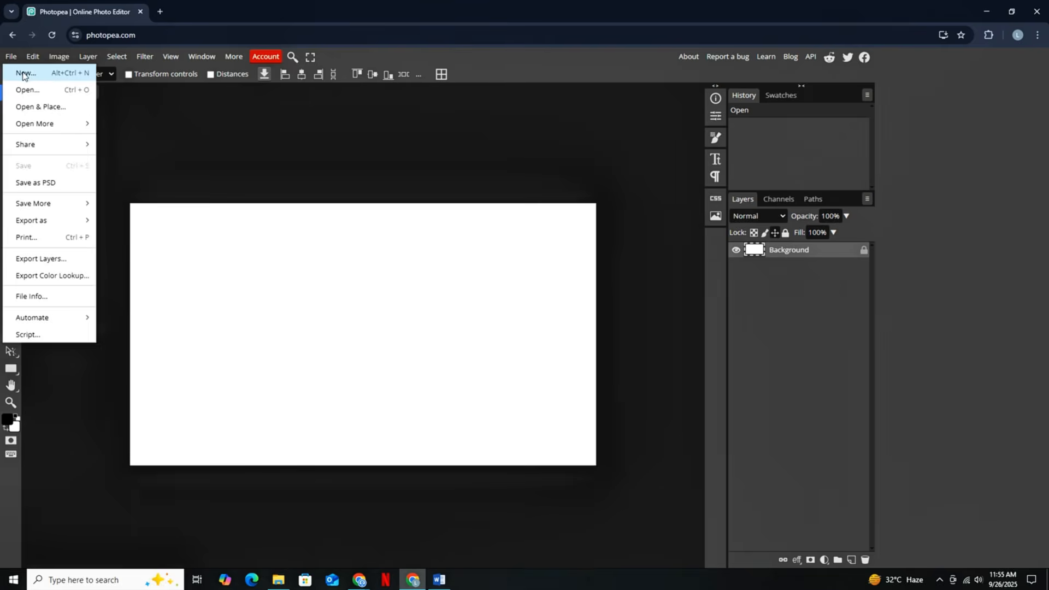
{"action": "left_click", "coordinate": [23, 74]}
{"action": "left_click", "coordinate": [829, 84]}
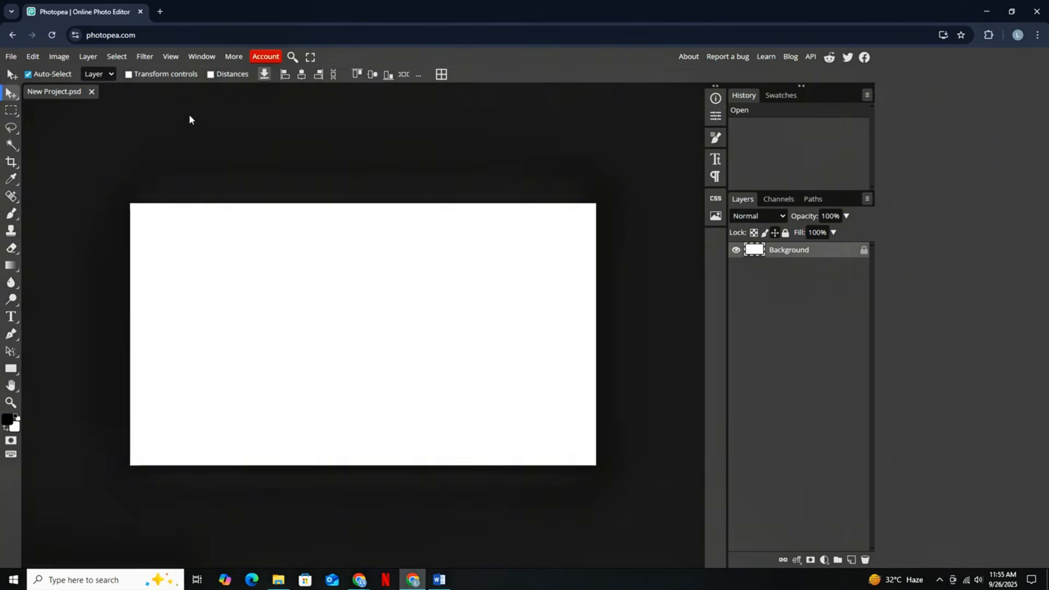
- Open the image GeneratedImage (7).jpg from the materials used folder
{"action": "left_click", "coordinate": [11, 57]}
{"action": "left_click", "coordinate": [27, 90]}
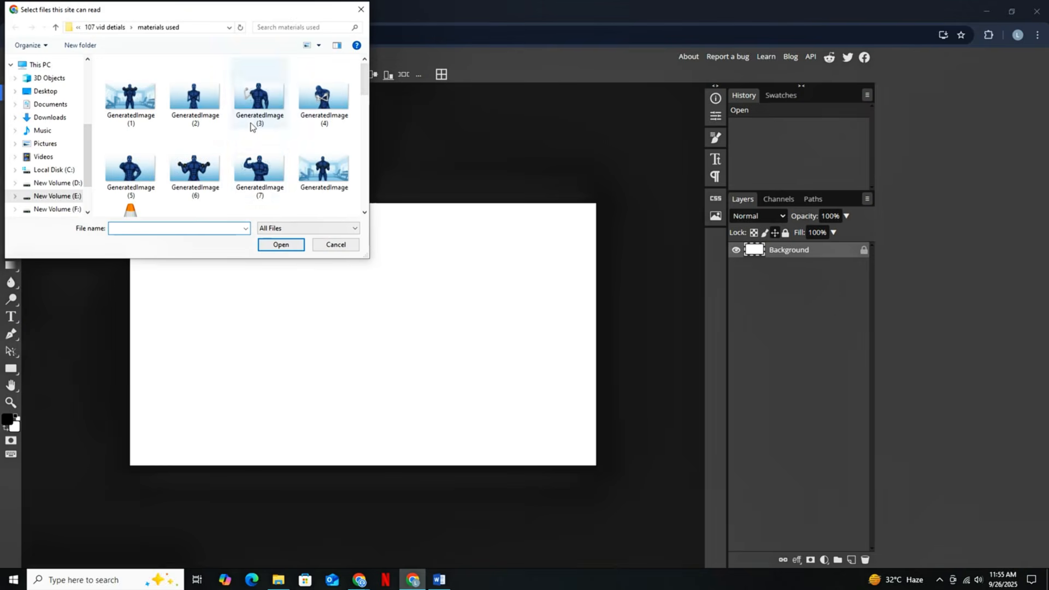
{"action": "left_click", "coordinate": [295, 247]}
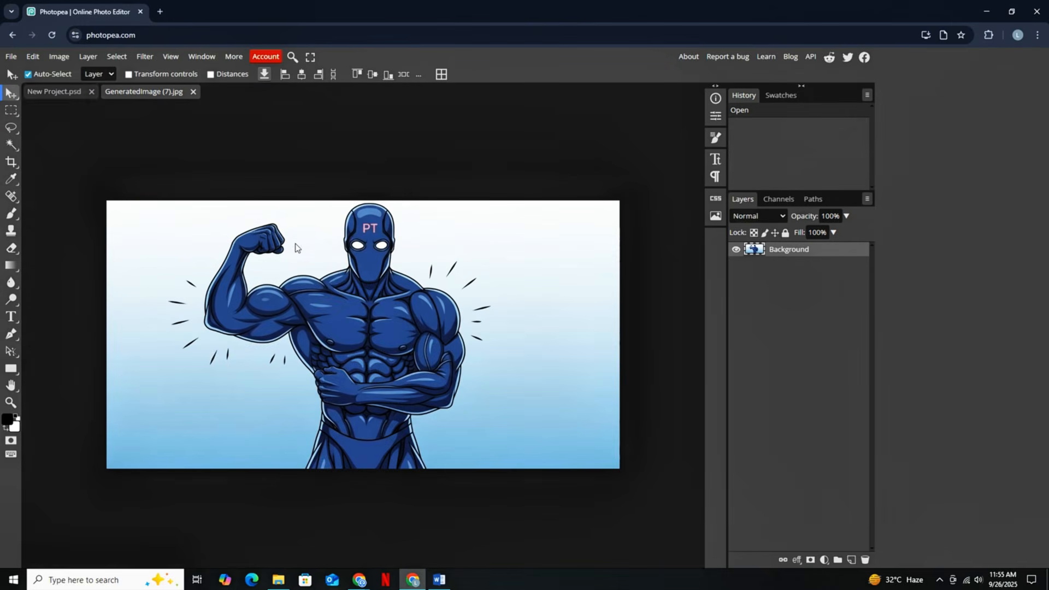
- Select the biceps bulge of the character's raised arm by tracing its outline with the Lasso tool
{"action": "left_click", "coordinate": [14, 131]}
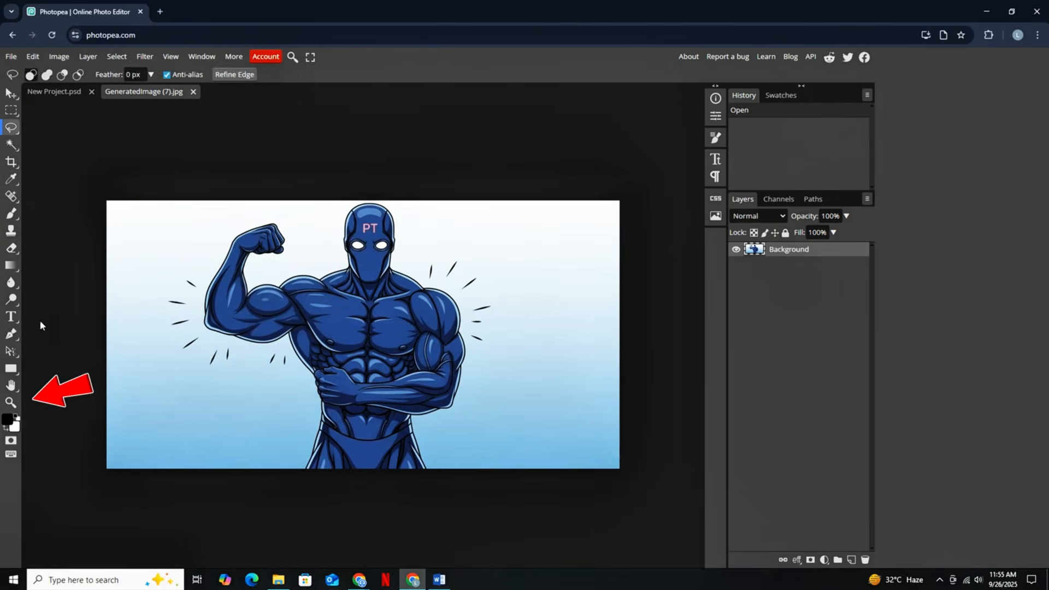
{"action": "left_click", "coordinate": [11, 402]}
{"action": "left_click", "coordinate": [222, 358]}
{"action": "left_click", "coordinate": [224, 295]}
{"action": "left_click", "coordinate": [249, 286]}
{"action": "scroll", "coordinate": [251, 290], "scroll_direction": "up", "scroll_amount": 1}
{"action": "left_click", "coordinate": [233, 322]}
{"action": "scroll", "coordinate": [234, 322], "scroll_direction": "up", "scroll_amount": 8}
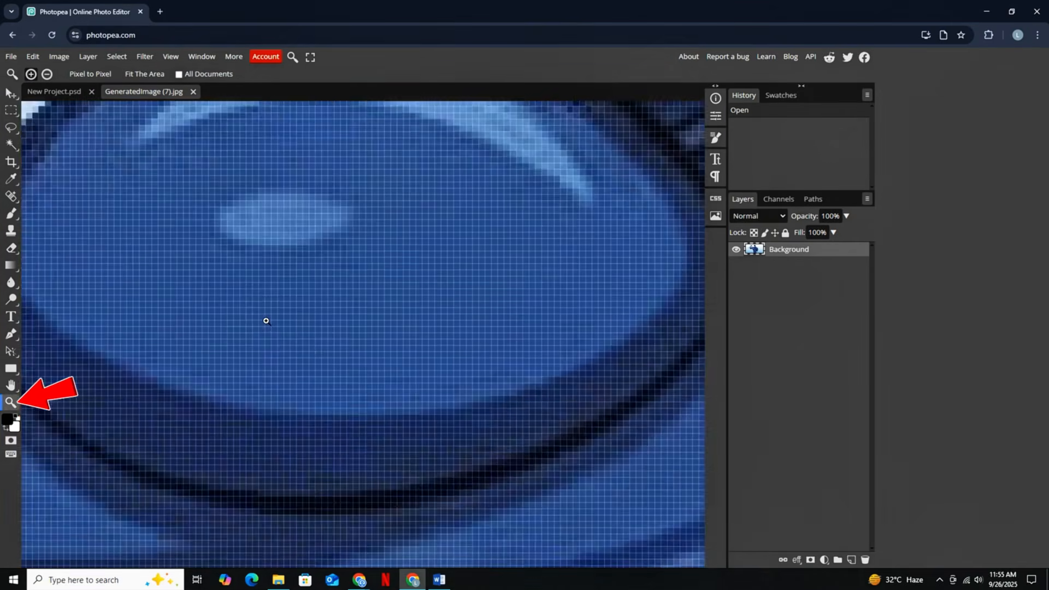
{"action": "scroll", "coordinate": [300, 298], "scroll_direction": "down", "scroll_amount": 4}
{"action": "scroll", "coordinate": [301, 298], "scroll_direction": "down", "scroll_amount": 6}
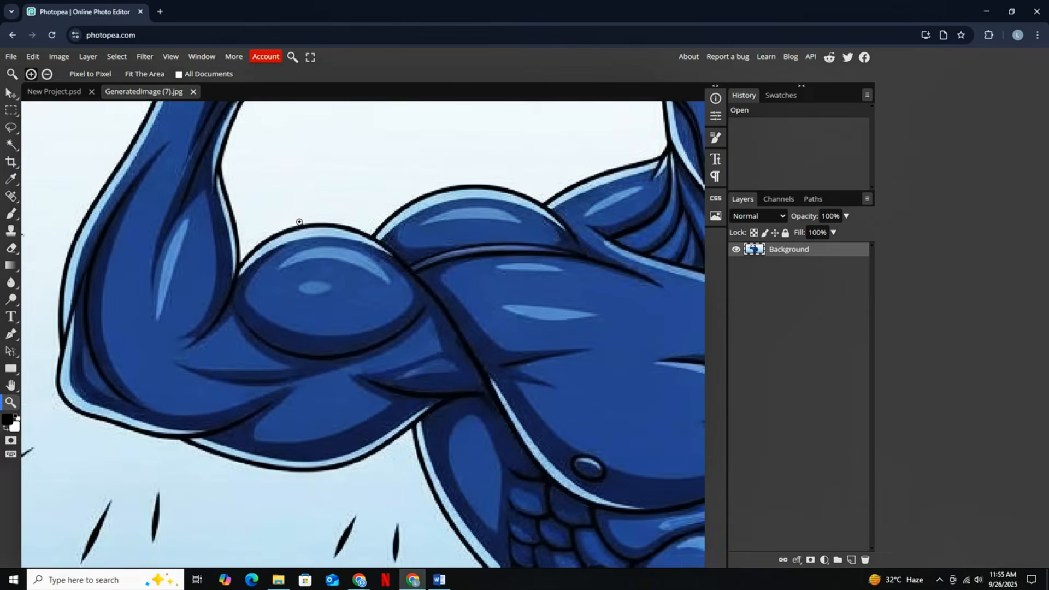
{"action": "scroll", "coordinate": [373, 308], "scroll_direction": "down", "scroll_amount": 1}
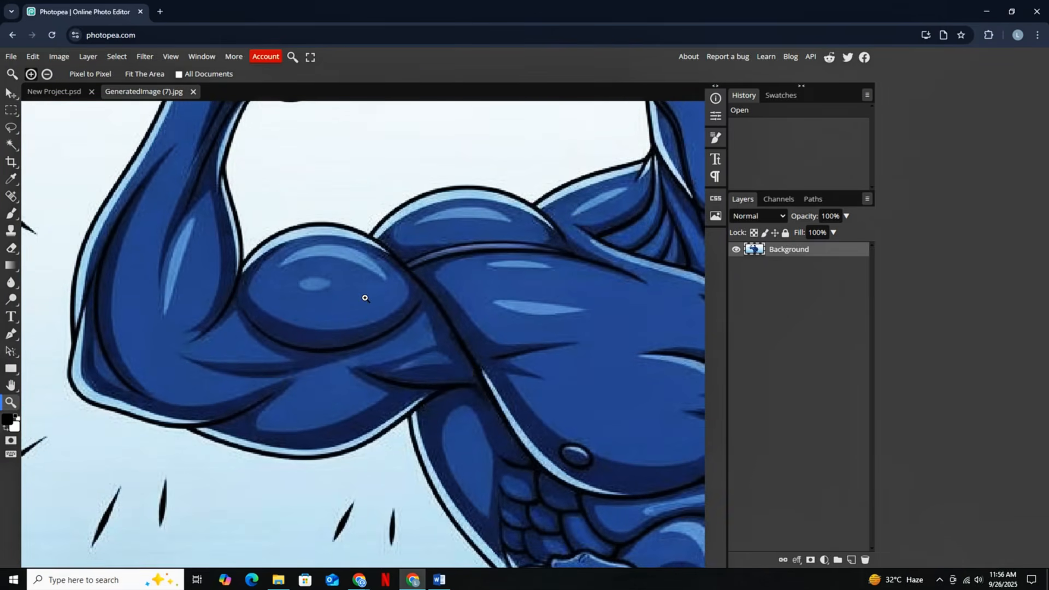
{"action": "scroll", "coordinate": [364, 297], "scroll_direction": "up", "scroll_amount": 1}
{"action": "right_click", "coordinate": [12, 129]}
{"action": "left_click", "coordinate": [44, 144]}
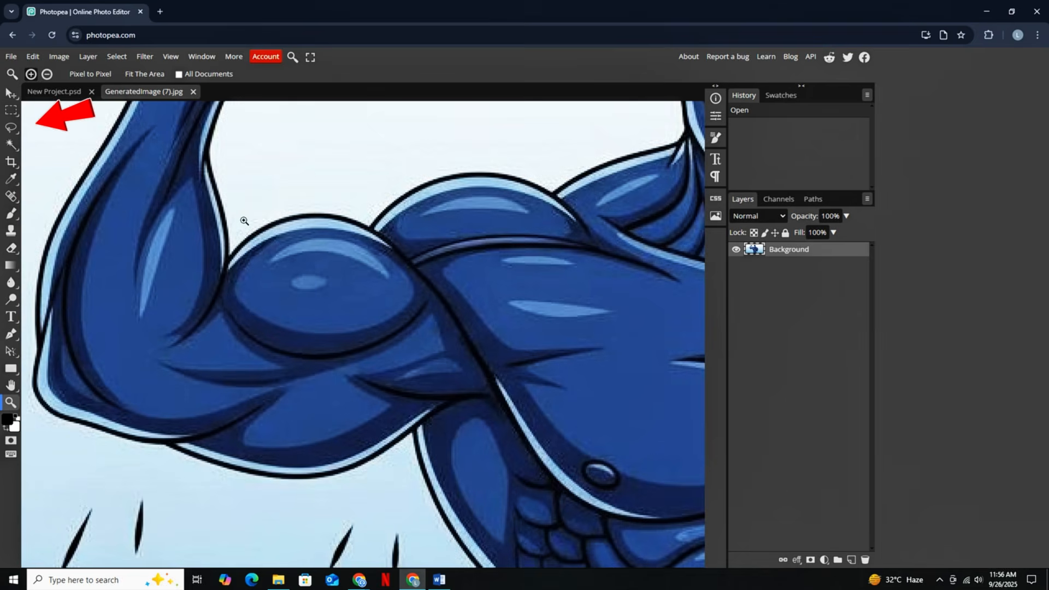
{"action": "right_click", "coordinate": [12, 127]}
{"action": "left_click", "coordinate": [52, 129]}
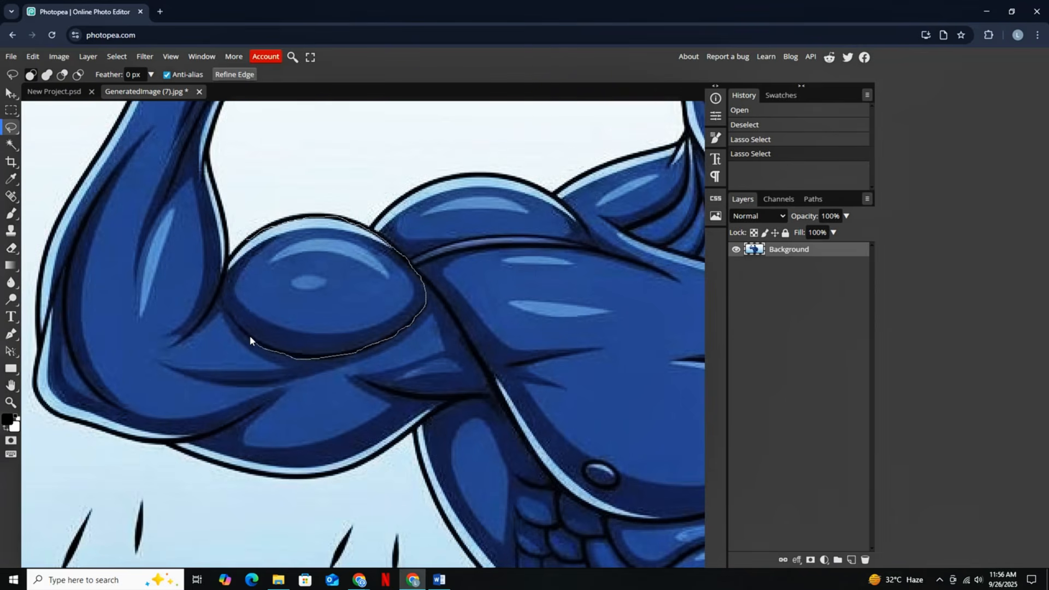
{"action": "left_click_drag", "start_coordinate": [222, 276], "coordinate": [247, 244]}
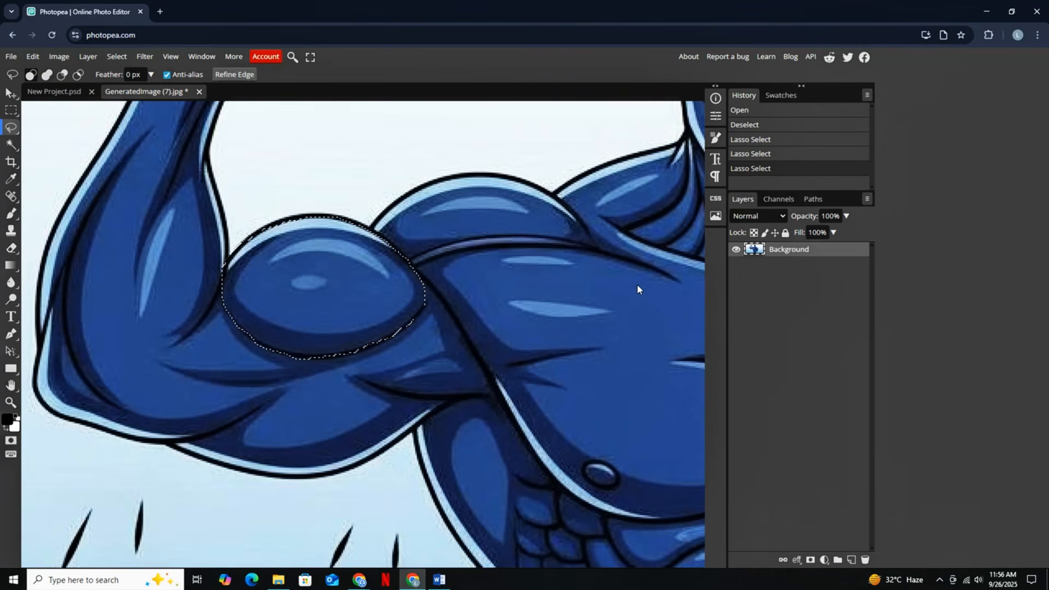
- Cut the selected biceps and paste it onto its own layer, allowing the site to access the clipboard
{"action": "key", "text": "ctrl+x"}
{"action": "key", "text": "ctrl+v"}
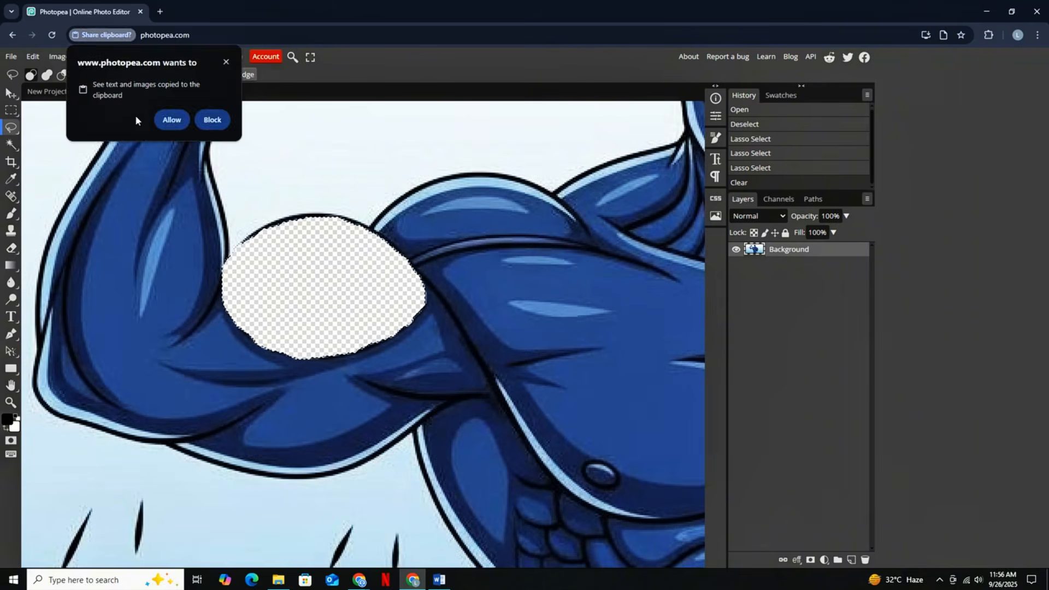
{"action": "left_click", "coordinate": [171, 117]}
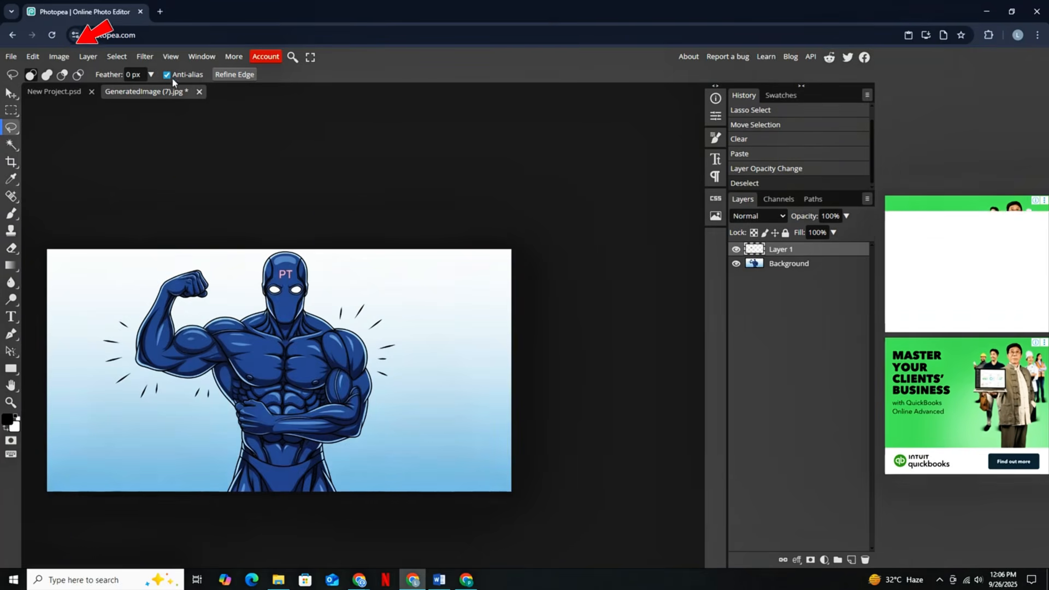
{"action": "left_click", "coordinate": [60, 57]}
{"action": "mouse_move", "coordinate": [110, 93]}
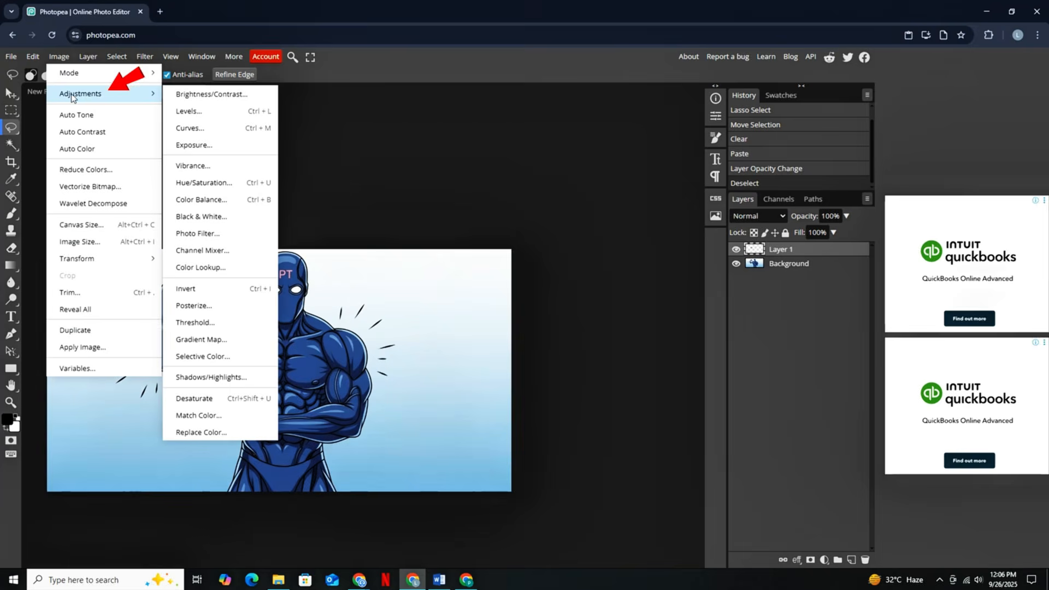
{"action": "left_click", "coordinate": [219, 435]}
{"action": "left_click_drag", "start_coordinate": [204, 143], "coordinate": [455, 148]}
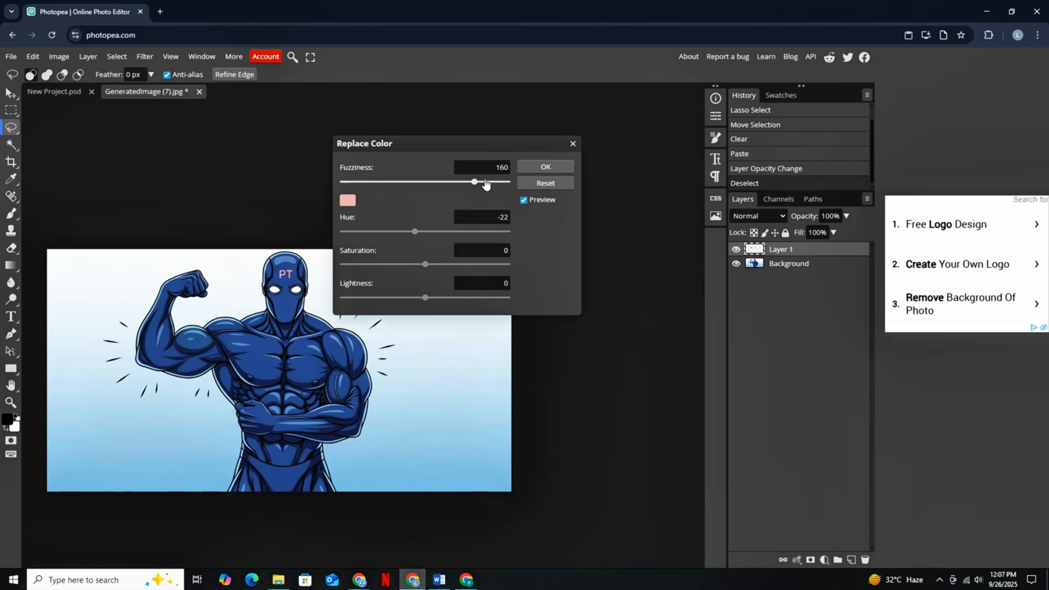
{"action": "left_click", "coordinate": [347, 201]}
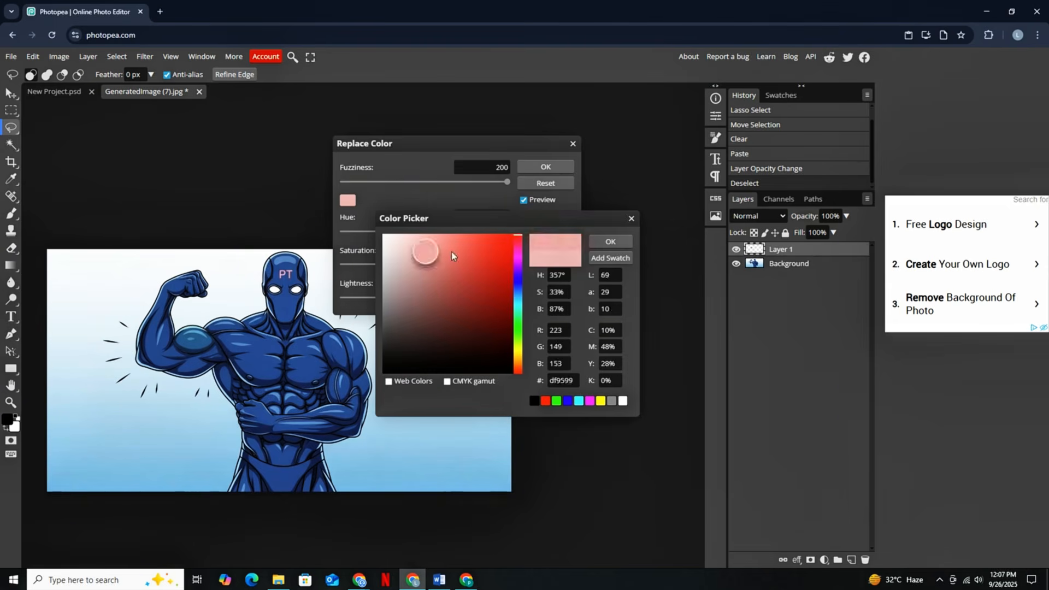
{"action": "left_click", "coordinate": [610, 241]}
{"action": "left_click_drag", "start_coordinate": [424, 231], "coordinate": [335, 242]}
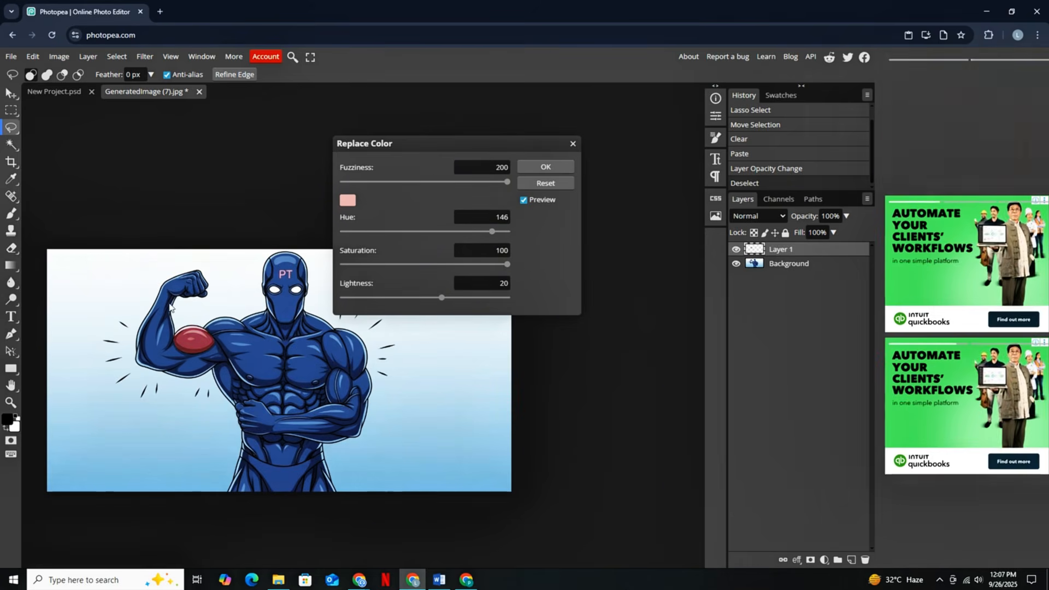
{"action": "left_click", "coordinate": [572, 143]}
{"action": "left_click", "coordinate": [312, 347]}
- Recolor the biceps layer red with Replace Color, raising fuzziness and saturation to their maximum and shifting the hue
{"action": "left_click", "coordinate": [59, 57]}
{"action": "mouse_move", "coordinate": [81, 94]}
{"action": "left_click", "coordinate": [203, 382]}
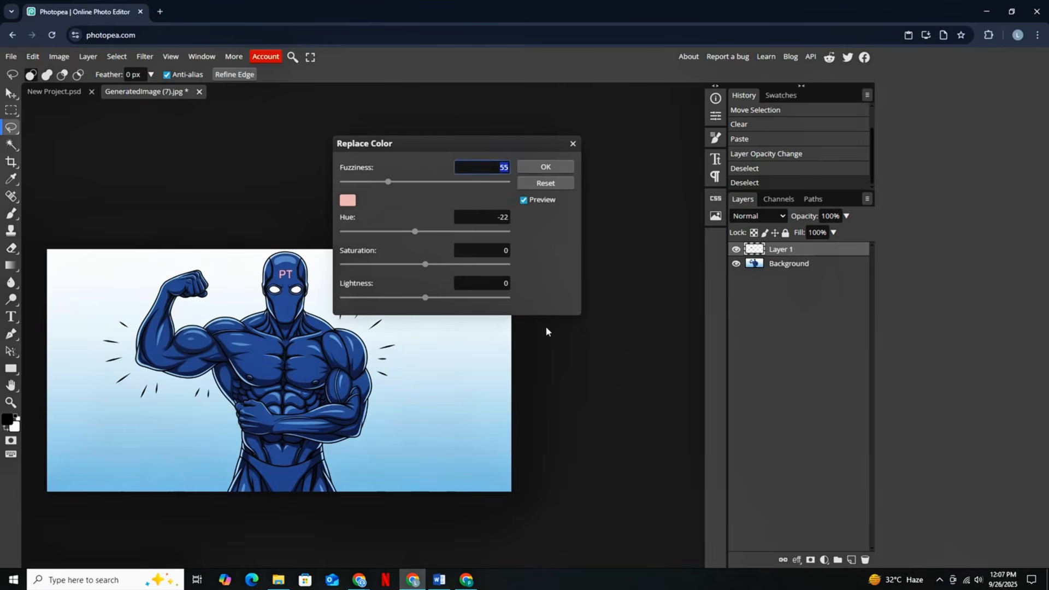
{"action": "left_click", "coordinate": [552, 181]}
{"action": "left_click_drag", "start_coordinate": [388, 181], "coordinate": [508, 182]}
{"action": "left_click_drag", "start_coordinate": [414, 232], "coordinate": [491, 237]}
{"action": "left_click_drag", "start_coordinate": [426, 266], "coordinate": [511, 267]}
{"action": "mouse_move", "coordinate": [490, 234]}
{"action": "left_mouse_down"}
{"action": "mouse_move", "coordinate": [478, 235]}
{"action": "mouse_move", "coordinate": [500, 239]}
{"action": "left_mouse_up"}
{"action": "left_click", "coordinate": [545, 166]}
- Export the edited image as a 1408 x 736 px PNG at 100% quality
{"action": "left_click", "coordinate": [11, 56]}
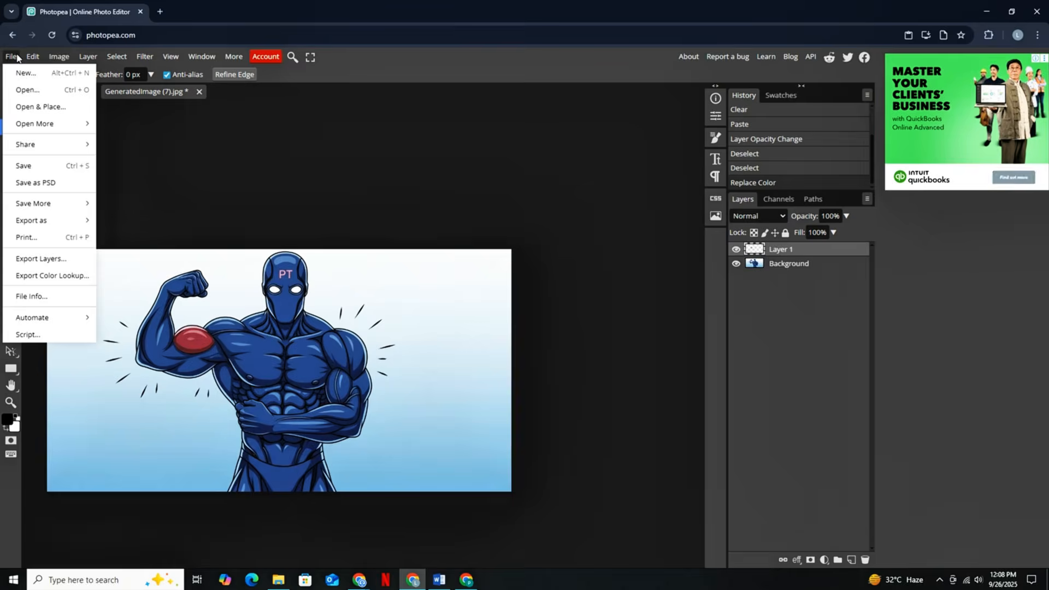
{"action": "mouse_move", "coordinate": [28, 221]}
{"action": "left_click", "coordinate": [133, 221]}
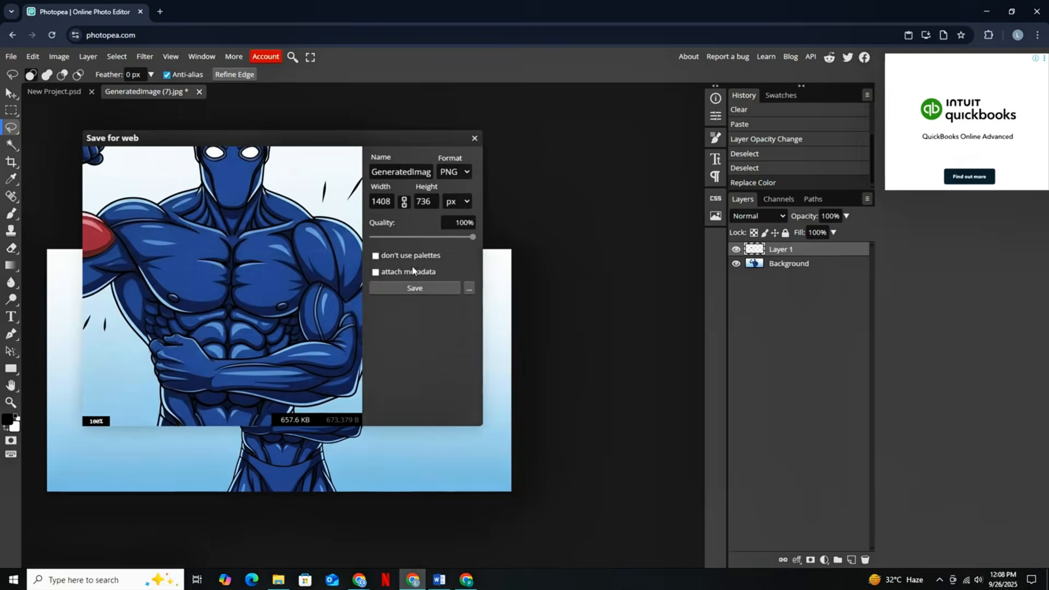
{"action": "left_click", "coordinate": [418, 288]}
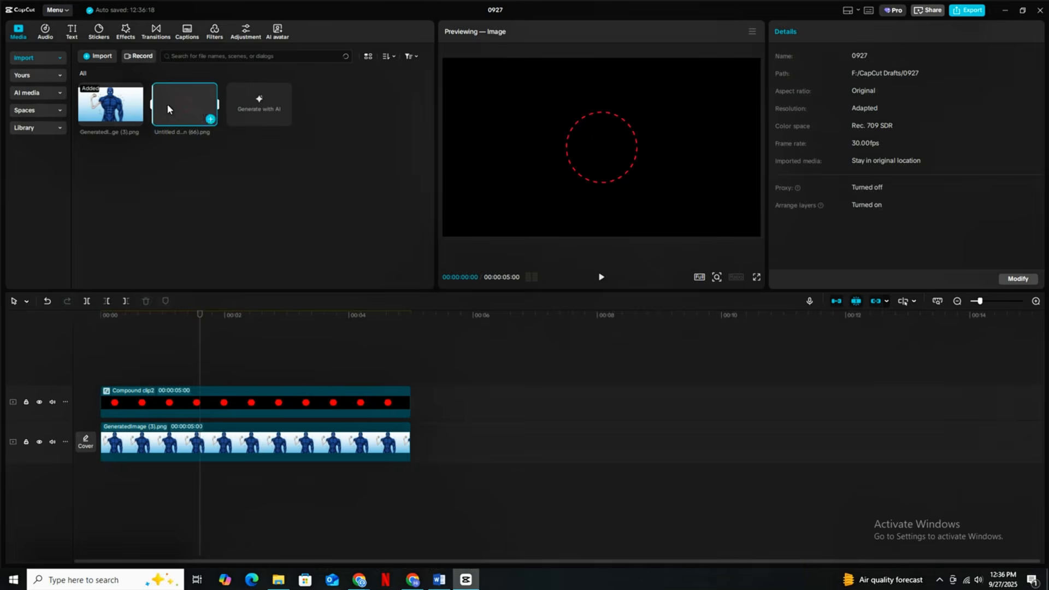
- In CapCut, place the dashed ring image Untitled design (66).png on a new track above the red circle's compound clip
{"action": "left_click_drag", "start_coordinate": [167, 109], "coordinate": [143, 377]}
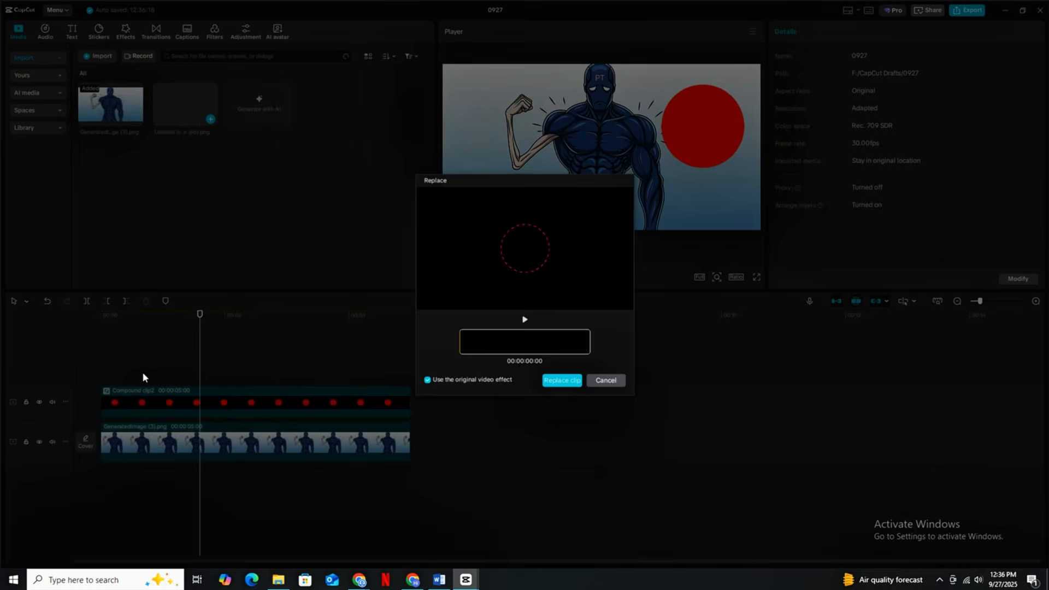
{"action": "left_click", "coordinate": [608, 382]}
{"action": "left_click_drag", "start_coordinate": [157, 113], "coordinate": [124, 363]}
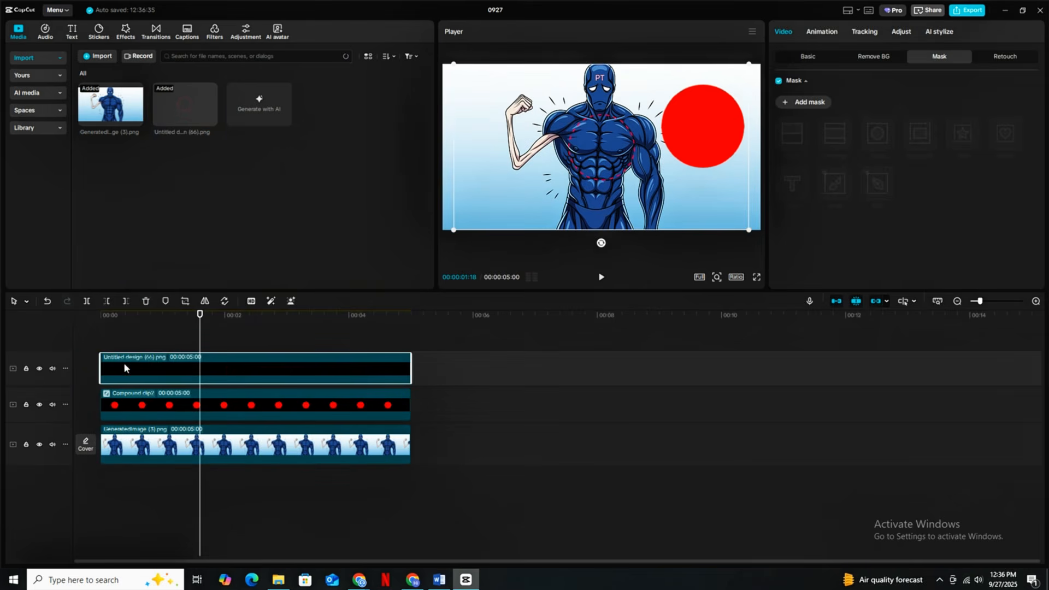
{"action": "left_click", "coordinate": [358, 340]}
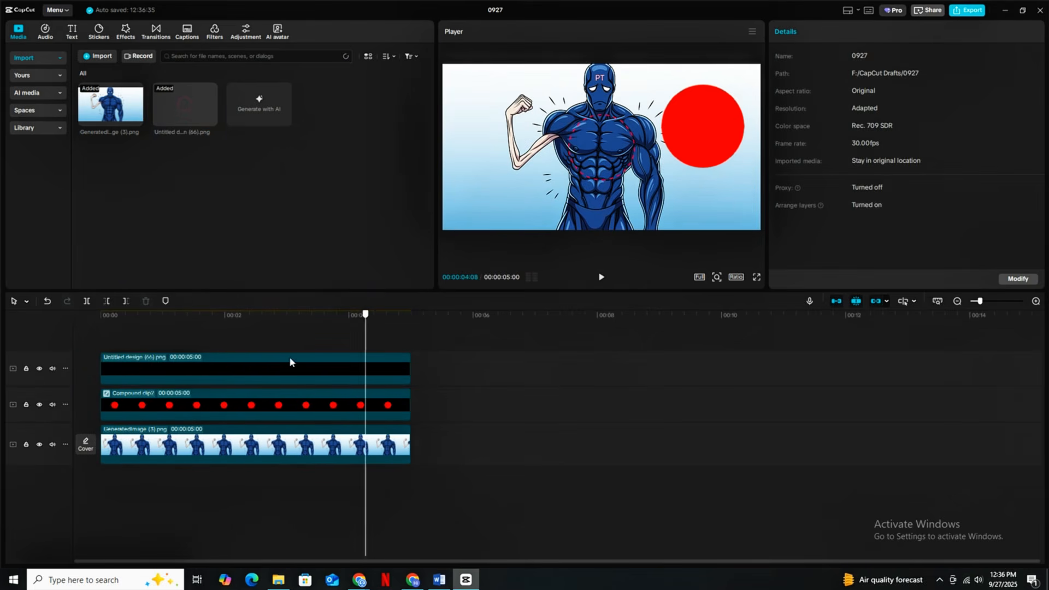
{"action": "left_click", "coordinate": [140, 364]}
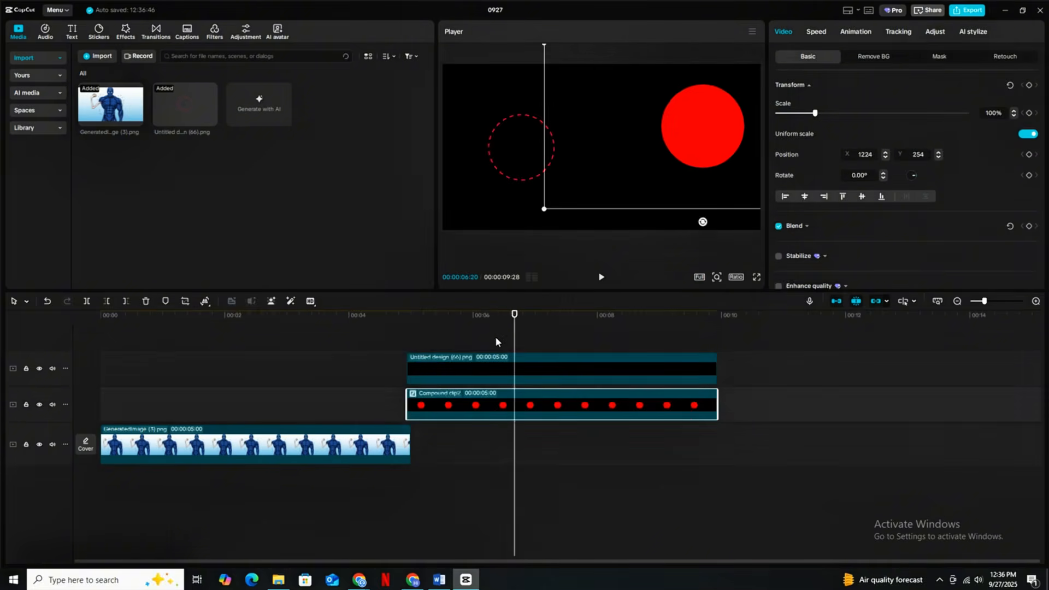
- Clear of the image clip, center the dashed ring at 141% scale and fit the red circle inside it at 111% scale, X 3, Y -2
{"action": "left_click", "coordinate": [488, 367]}
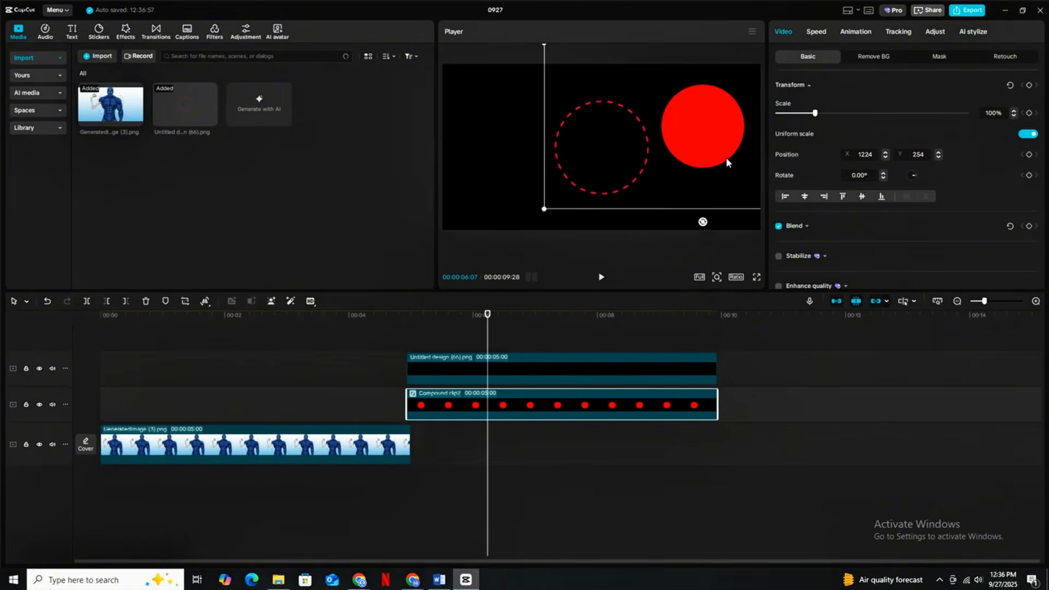
{"action": "left_click_drag", "start_coordinate": [730, 161], "coordinate": [627, 179]}
{"action": "left_click", "coordinate": [938, 154]}
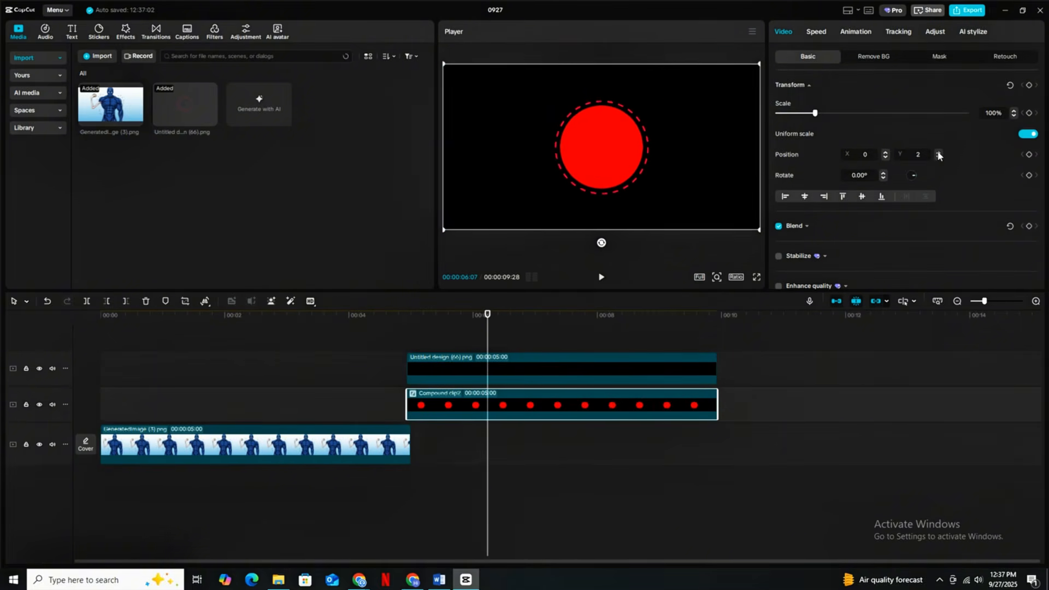
{"action": "left_click", "coordinate": [937, 152]}
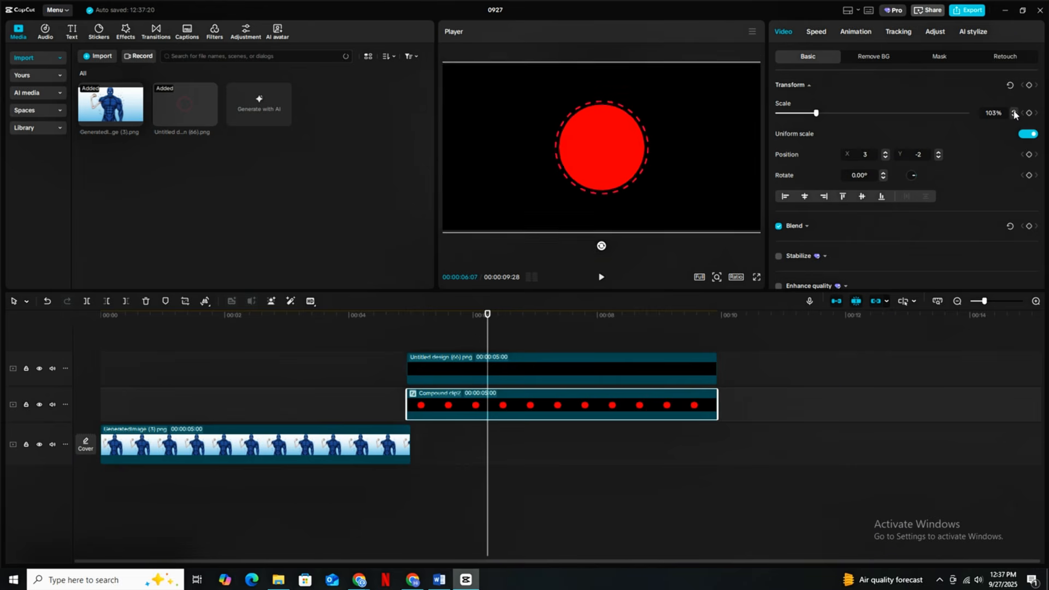
- Set the red circle clip's blend mode to Linear burn and its opacity to 25%
{"action": "scroll", "coordinate": [899, 166], "scroll_direction": "down", "scroll_amount": 8}
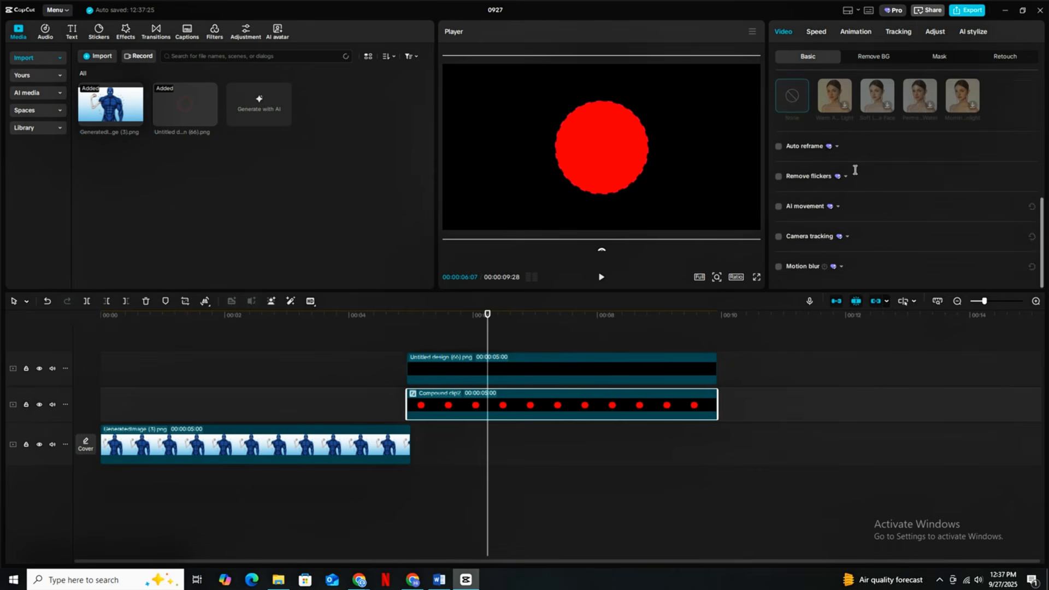
{"action": "scroll", "coordinate": [900, 166], "scroll_direction": "up", "scroll_amount": 7}
{"action": "left_click", "coordinate": [897, 196]}
{"action": "mouse_move", "coordinate": [885, 245]}
{"action": "left_mouse_down"}
{"action": "mouse_move", "coordinate": [842, 249]}
{"action": "mouse_move", "coordinate": [966, 245]}
{"action": "left_mouse_up"}
{"action": "left_click", "coordinate": [863, 216]}
{"action": "left_click", "coordinate": [867, 376]}
{"action": "left_click", "coordinate": [863, 217]}
{"action": "left_click", "coordinate": [857, 375]}
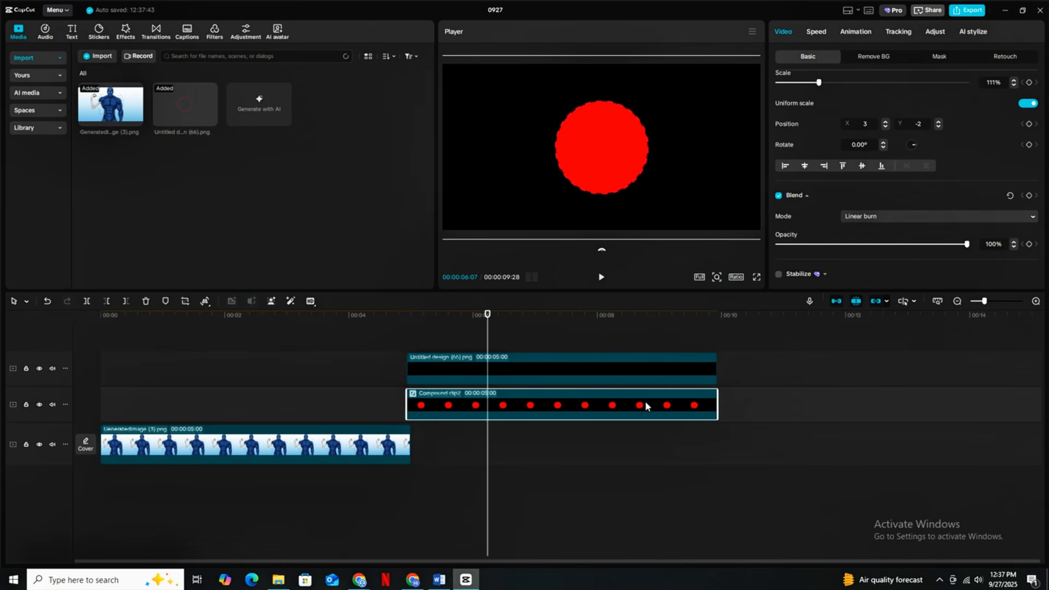
{"action": "scroll", "coordinate": [880, 247], "scroll_direction": "up", "scroll_amount": 1}
{"action": "left_click_drag", "start_coordinate": [880, 249], "coordinate": [845, 251]}
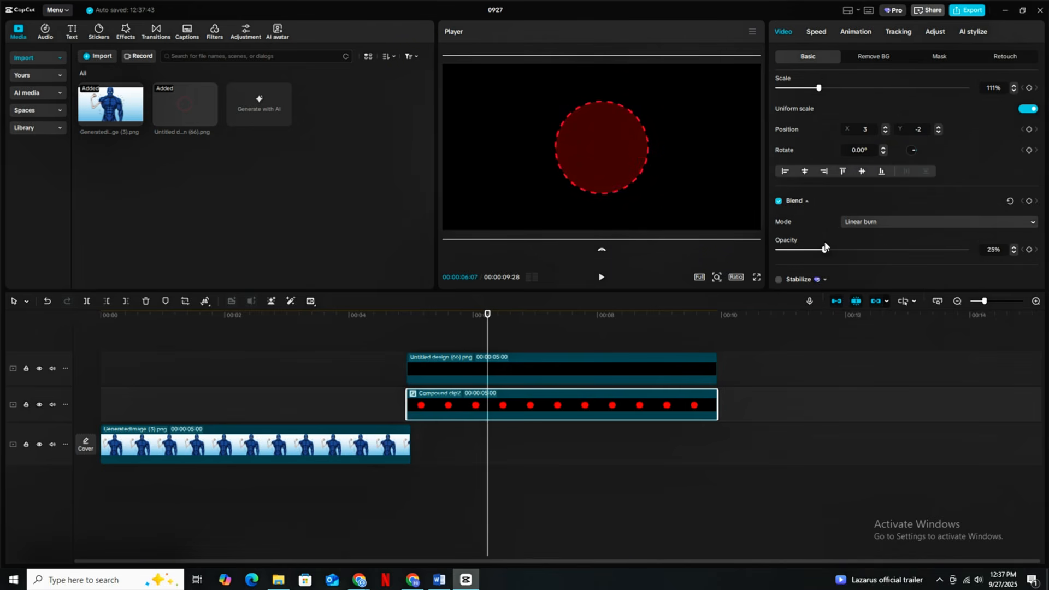
- Move the dashed ring and red circle clips back to the start of the timeline, above the character image
{"action": "left_click", "coordinate": [639, 364], "text": "ctrl"}
{"action": "left_click_drag", "start_coordinate": [223, 391], "coordinate": [223, 378]}
{"action": "left_click", "coordinate": [130, 333]}
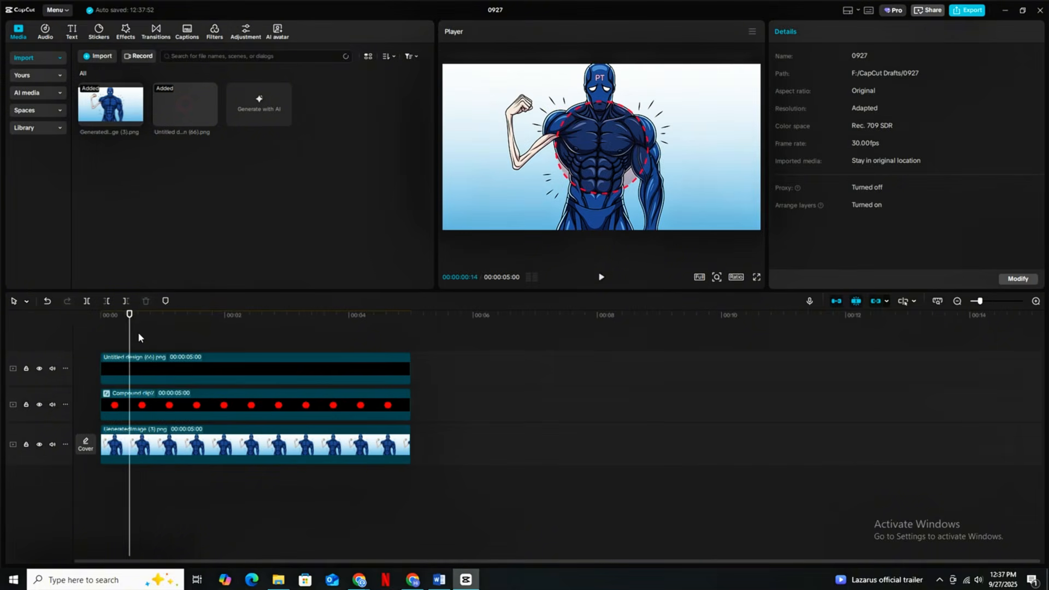
- Raise the red circle clip's opacity to 79%
{"action": "left_click", "coordinate": [161, 334]}
{"action": "left_click", "coordinate": [178, 405]}
{"action": "scroll", "coordinate": [907, 166], "scroll_direction": "down", "scroll_amount": 1}
{"action": "left_click_drag", "start_coordinate": [824, 235], "coordinate": [926, 241]}
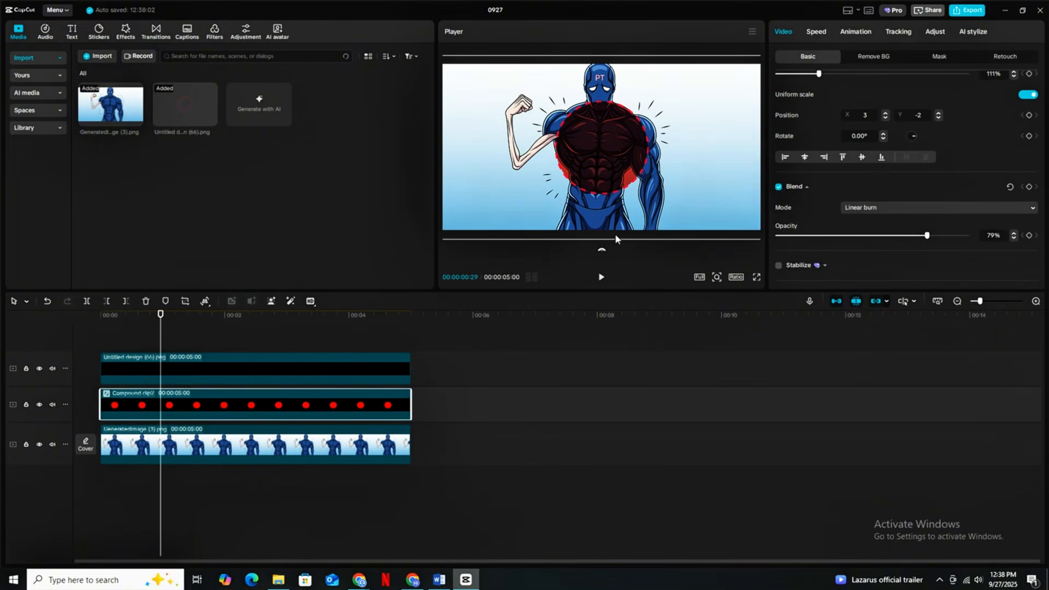
- Combine the ring and circle clips into one compound clip and place it over the skinny arm's biceps at 44% scale, X -746, Y 43
{"action": "left_click", "coordinate": [356, 363], "text": "ctrl"}
{"action": "right_click", "coordinate": [362, 365]}
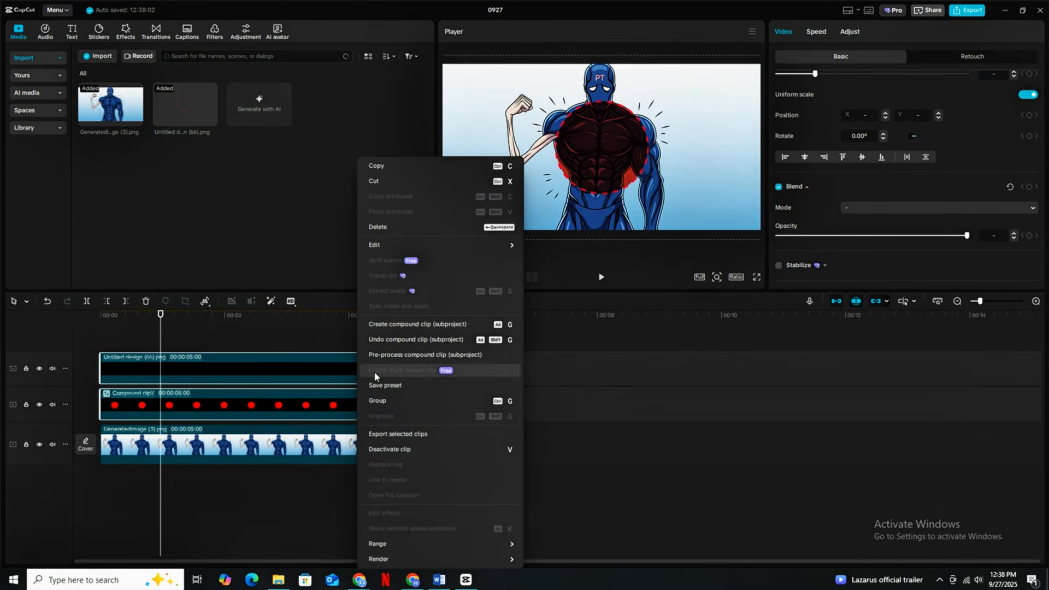
{"action": "left_click", "coordinate": [480, 323]}
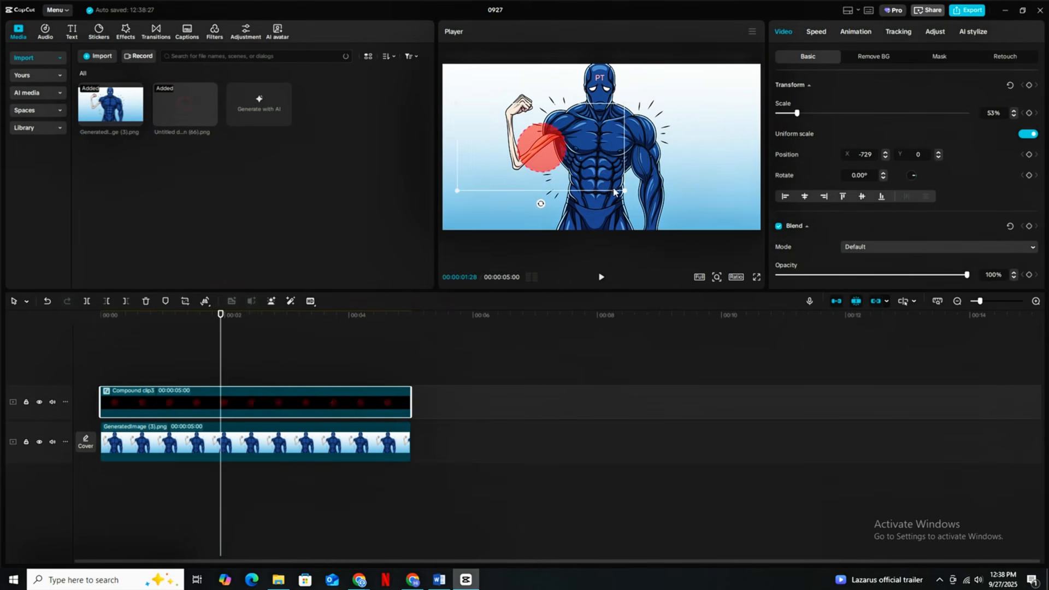
{"action": "left_click_drag", "start_coordinate": [614, 191], "coordinate": [562, 166]}
- Animate the highlight compound clip's rotation with a transform keyframe at its start and a rotated position at 00:00:04:28
{"action": "left_click_drag", "start_coordinate": [124, 369], "coordinate": [101, 373]}
{"action": "left_click", "coordinate": [122, 406]}
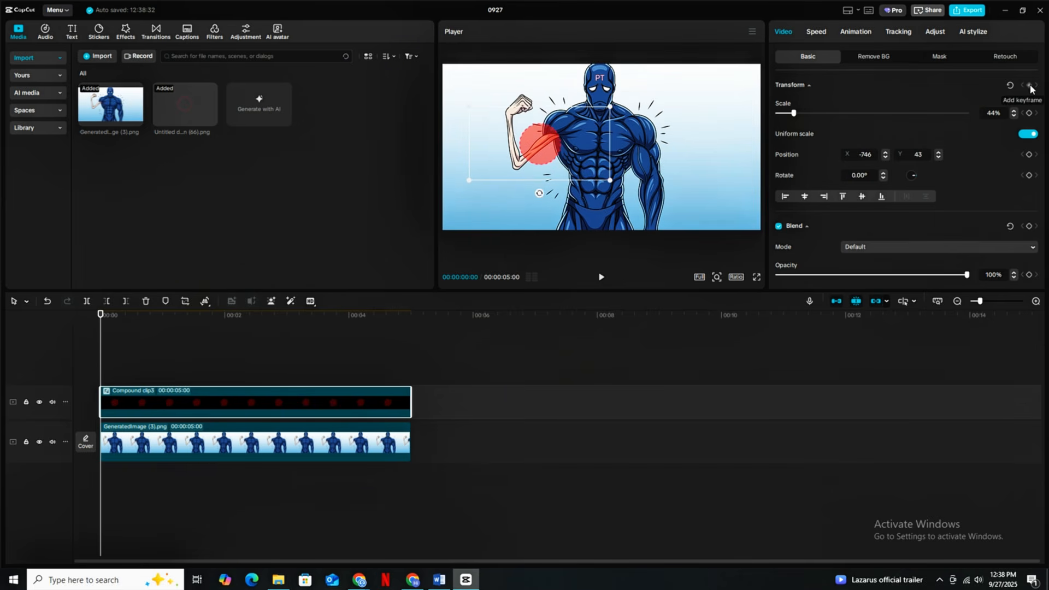
{"action": "left_click", "coordinate": [407, 375]}
{"action": "left_click", "coordinate": [404, 396]}
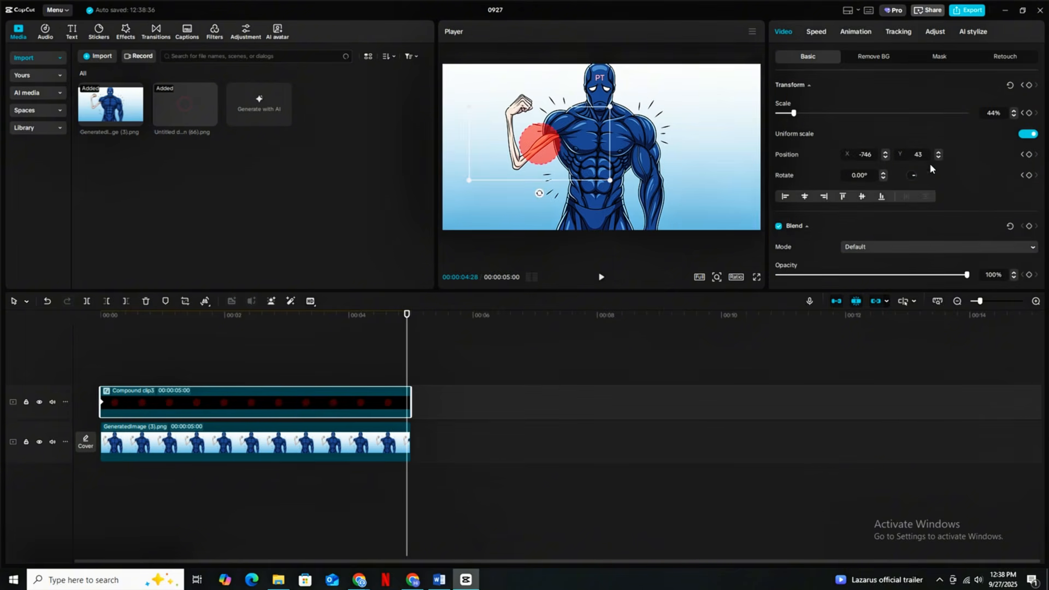
{"action": "mouse_move", "coordinate": [930, 163]}
{"action": "left_mouse_down"}
{"action": "mouse_move", "coordinate": [911, 183]}
{"action": "mouse_move", "coordinate": [885, 180]}
{"action": "mouse_move", "coordinate": [905, 156]}
{"action": "mouse_move", "coordinate": [920, 173]}
{"action": "left_mouse_up"}
- Play the rotating highlight circle in full screen from the start of the timeline
{"action": "left_click", "coordinate": [101, 369]}
{"action": "left_click", "coordinate": [756, 277]}
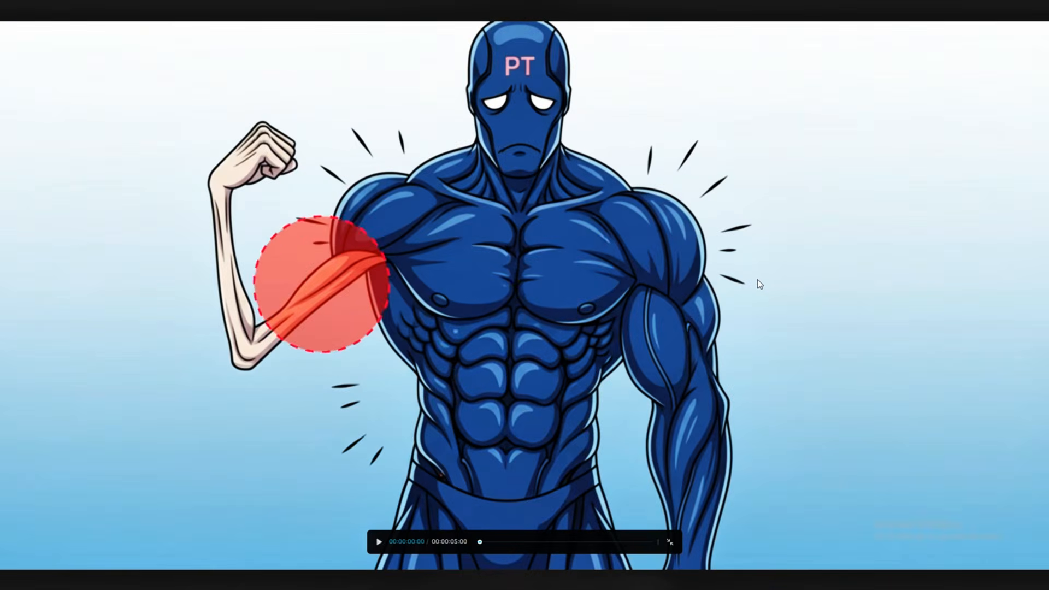
{"action": "key", "text": "space"}
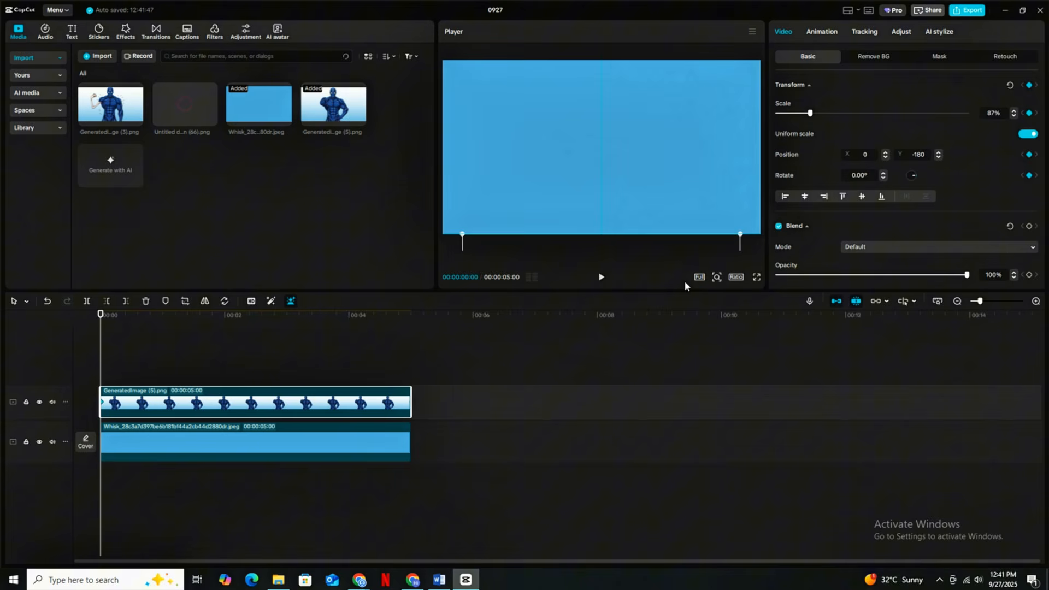
- Keyframe the pointing character's rise into the frame by setting its Y position to -176 at 00:00:00:25
{"action": "key", "text": "space"}
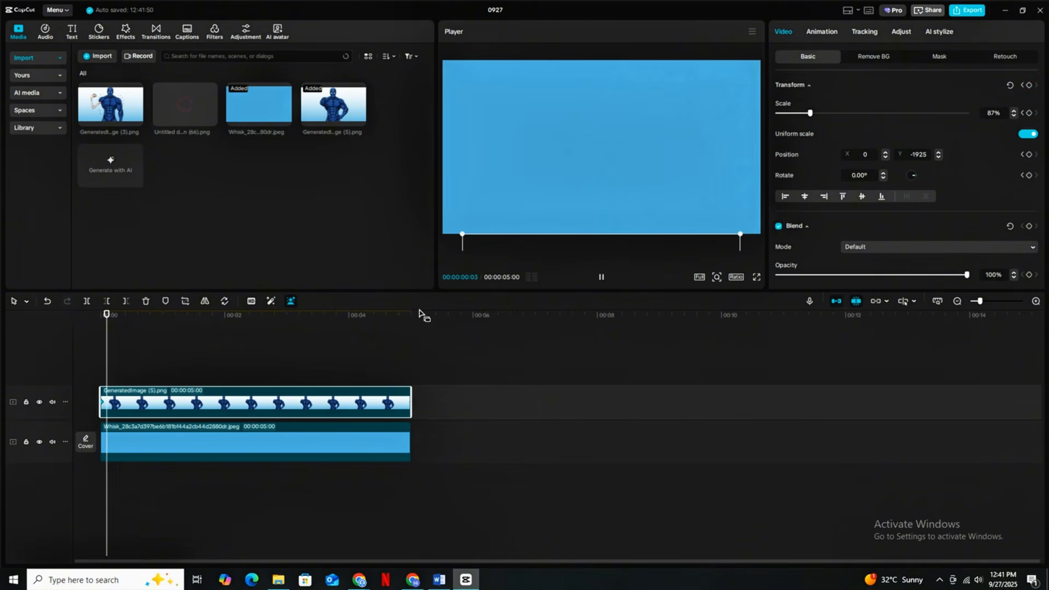
{"action": "key", "text": "space"}
{"action": "type", "text": "0"}
{"action": "key", "text": "Return"}
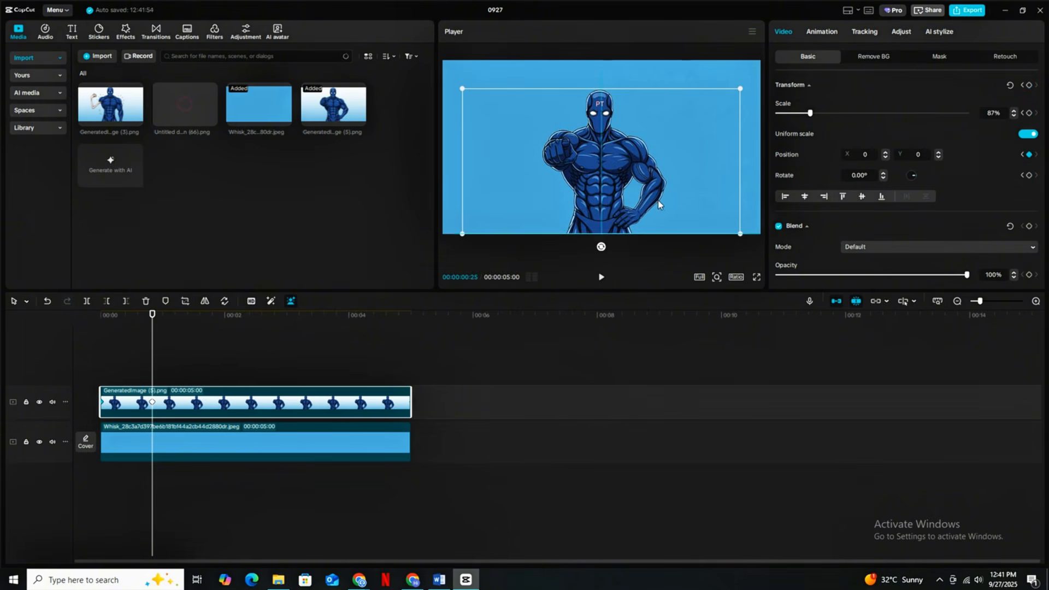
{"action": "scroll", "coordinate": [946, 156], "scroll_direction": "down", "scroll_amount": 5}
- Show the pointing character clip's variable speed animation and apply the Circular Ease preset curve to its Y position
{"action": "right_click", "coordinate": [213, 412]}
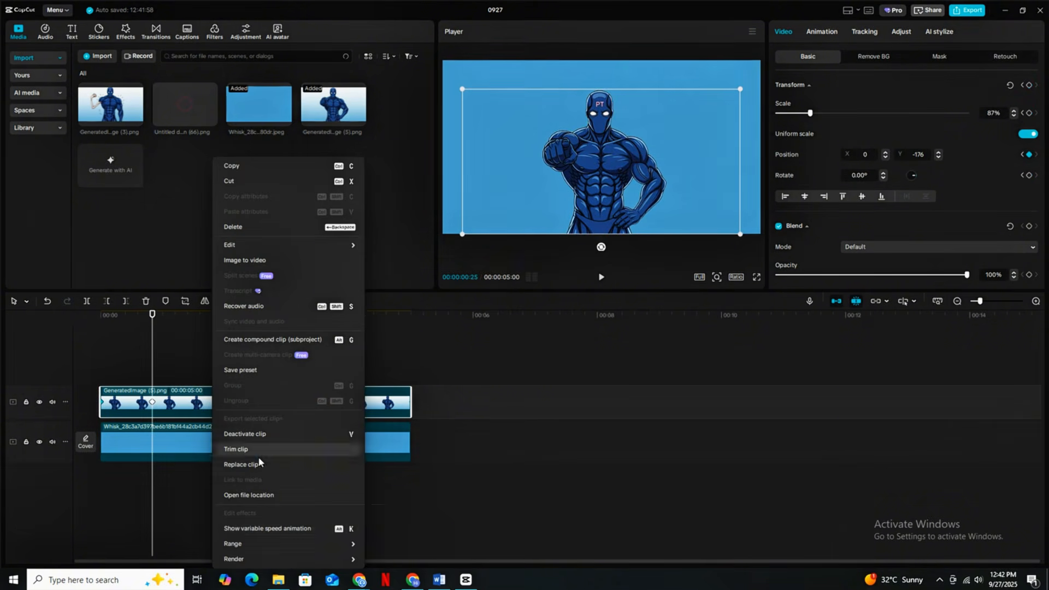
{"action": "left_click", "coordinate": [314, 527]}
{"action": "left_click", "coordinate": [345, 359]}
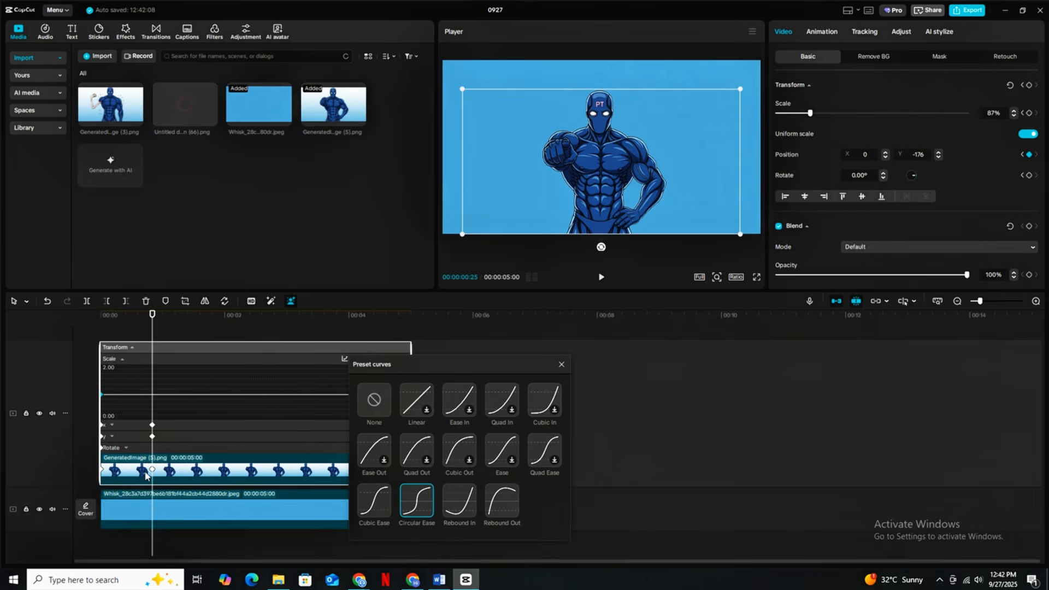
{"action": "left_click", "coordinate": [420, 512]}
{"action": "left_click", "coordinate": [561, 364]}
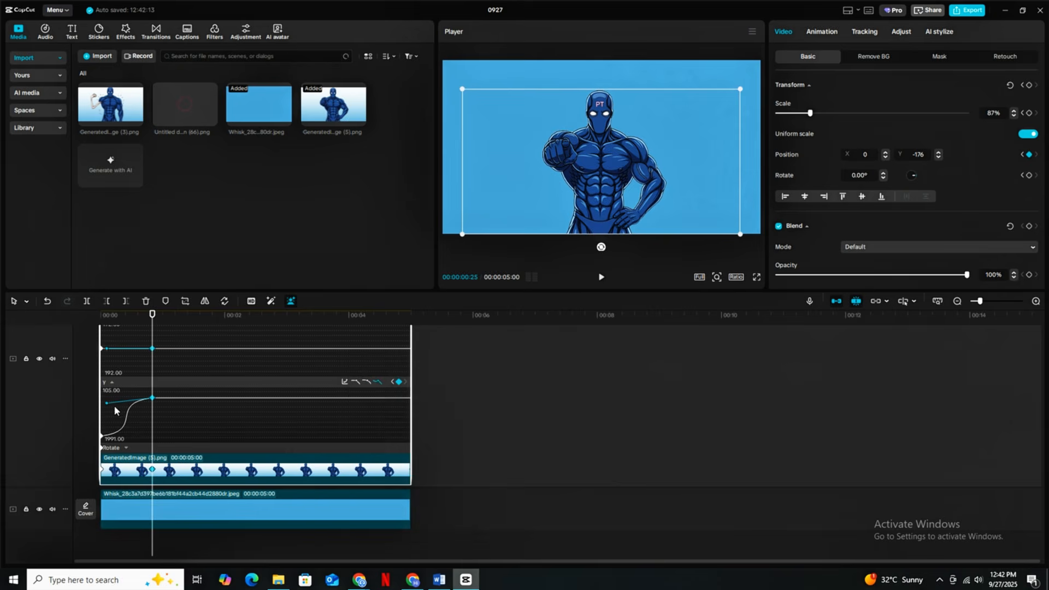
- Extend the Y curve's easing handle back towards the clip's start, then hide the variable speed animation and preview the rise
{"action": "right_click", "coordinate": [102, 403]}
{"action": "left_click", "coordinate": [288, 517]}
{"action": "right_click", "coordinate": [209, 455]}
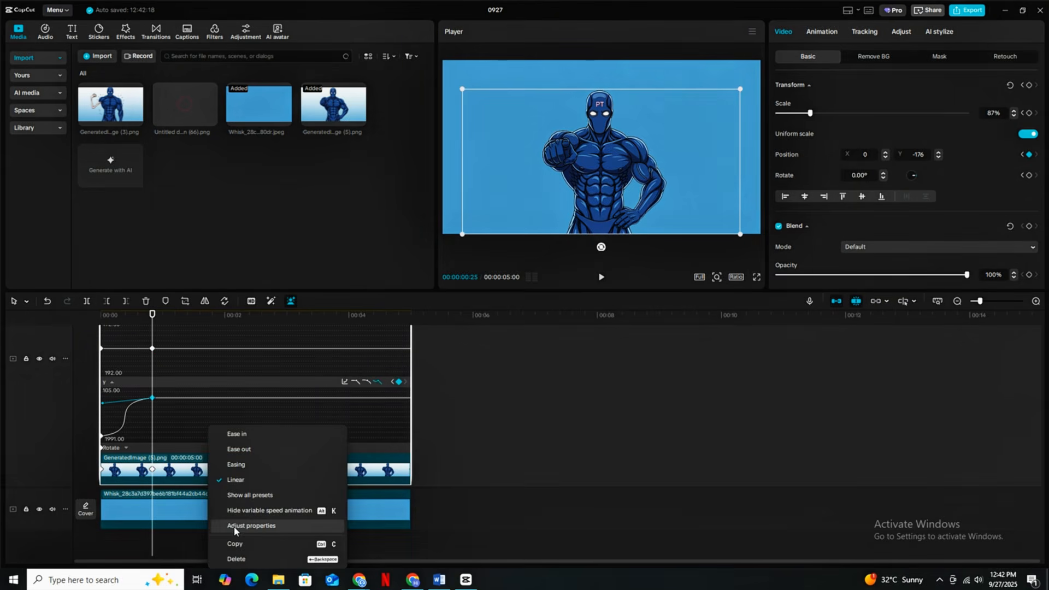
{"action": "left_click", "coordinate": [238, 512]}
{"action": "left_click", "coordinate": [100, 374]}
{"action": "key", "text": "space"}
- Search the stickers for "mind bubble" and add the round white thought bubble to the timeline at 00:00:00:29
{"action": "left_click", "coordinate": [161, 391]}
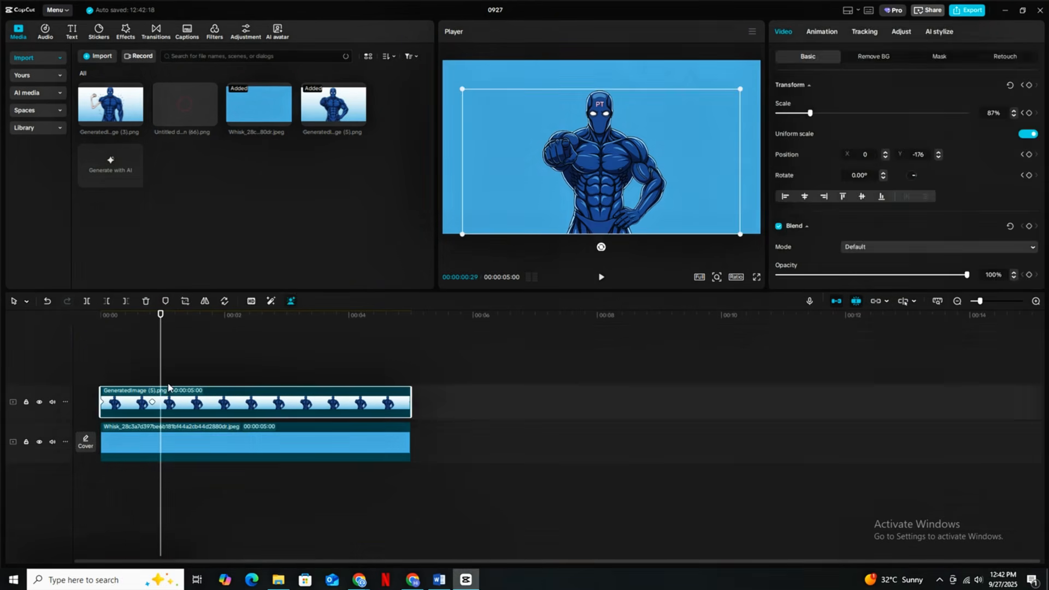
{"action": "left_click", "coordinate": [99, 33]}
{"action": "left_click", "coordinate": [141, 57]}
{"action": "type", "text": "mind bubble"}
{"action": "key", "text": "Return"}
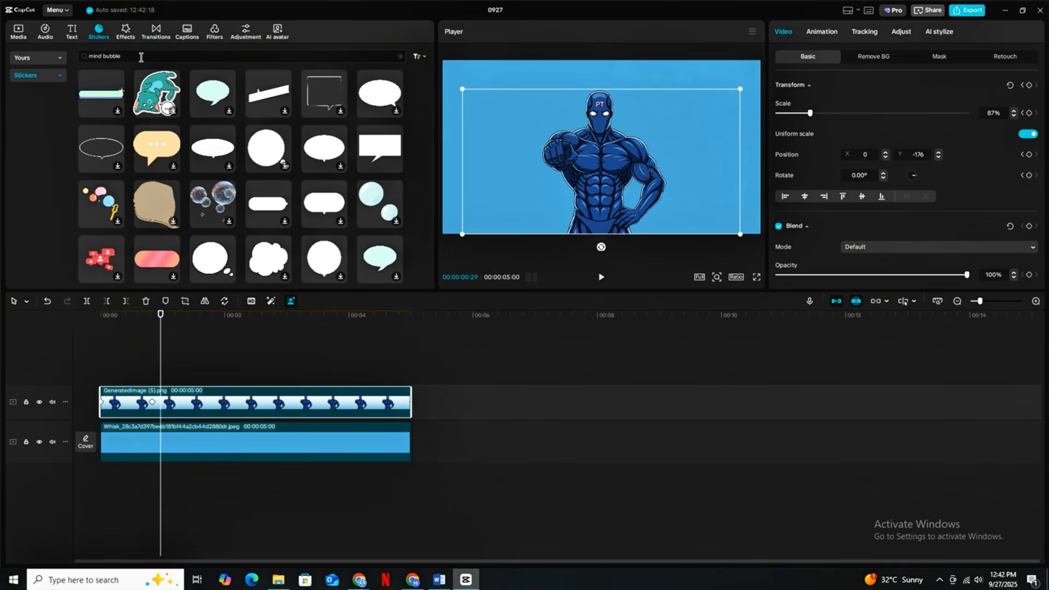
{"action": "left_click", "coordinate": [218, 267]}
{"action": "left_click", "coordinate": [229, 276]}
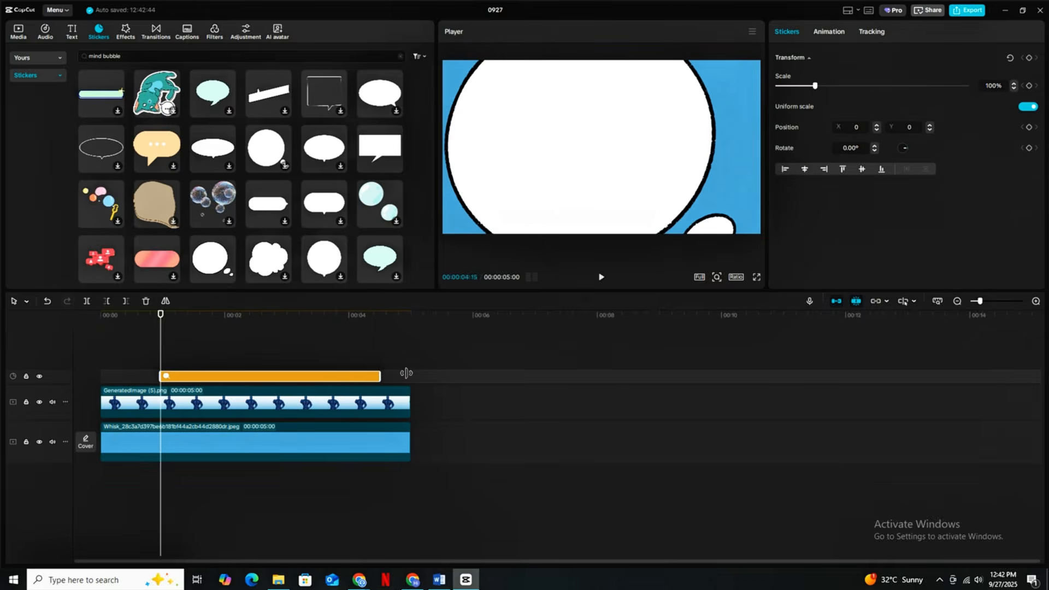
- Shrink the thought bubble sticker and position it above and beside the pointing character's head
{"action": "left_click_drag", "start_coordinate": [656, 201], "coordinate": [632, 178]}
{"action": "left_click_drag", "start_coordinate": [615, 167], "coordinate": [683, 144]}
{"action": "left_click_drag", "start_coordinate": [644, 151], "coordinate": [651, 152]}
{"action": "left_click_drag", "start_coordinate": [668, 111], "coordinate": [650, 152]}
- Add the skinny-arm character image on a new track at 00:00:01:11 and trim it to end with the other clips
{"action": "left_click", "coordinate": [18, 31]}
{"action": "left_click_drag", "start_coordinate": [111, 104], "coordinate": [189, 367]}
{"action": "left_click_drag", "start_coordinate": [486, 360], "coordinate": [411, 359]}
- Remove the skinny-arm image's background with Auto removal, then shrink the cutout to fit inside the thought bubble
{"action": "left_click", "coordinate": [872, 57]}
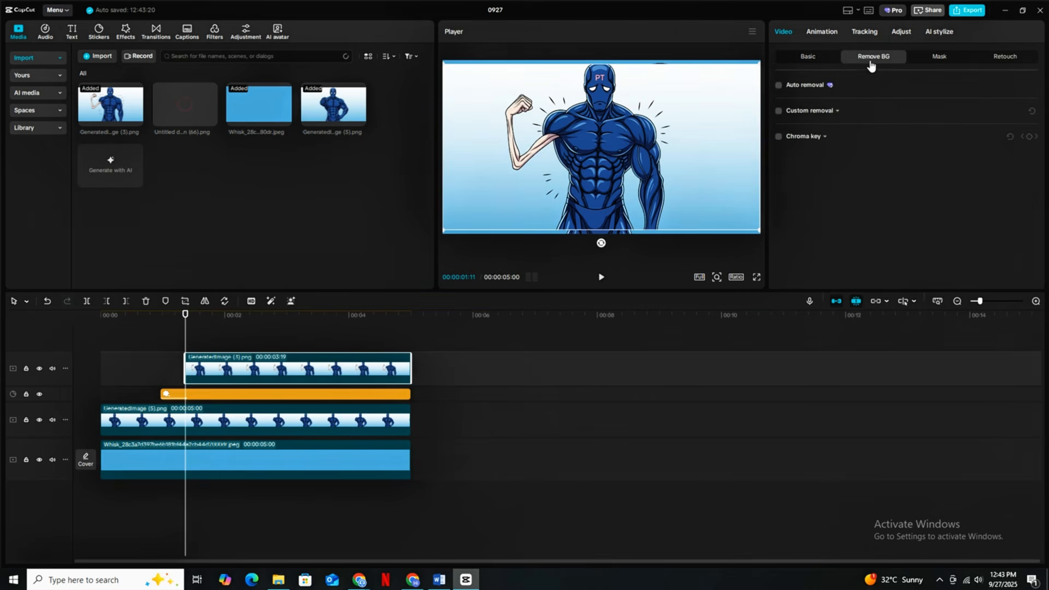
{"action": "left_click", "coordinate": [779, 85]}
{"action": "left_click_drag", "start_coordinate": [760, 230], "coordinate": [651, 172]}
{"action": "left_click_drag", "start_coordinate": [613, 147], "coordinate": [676, 94]}
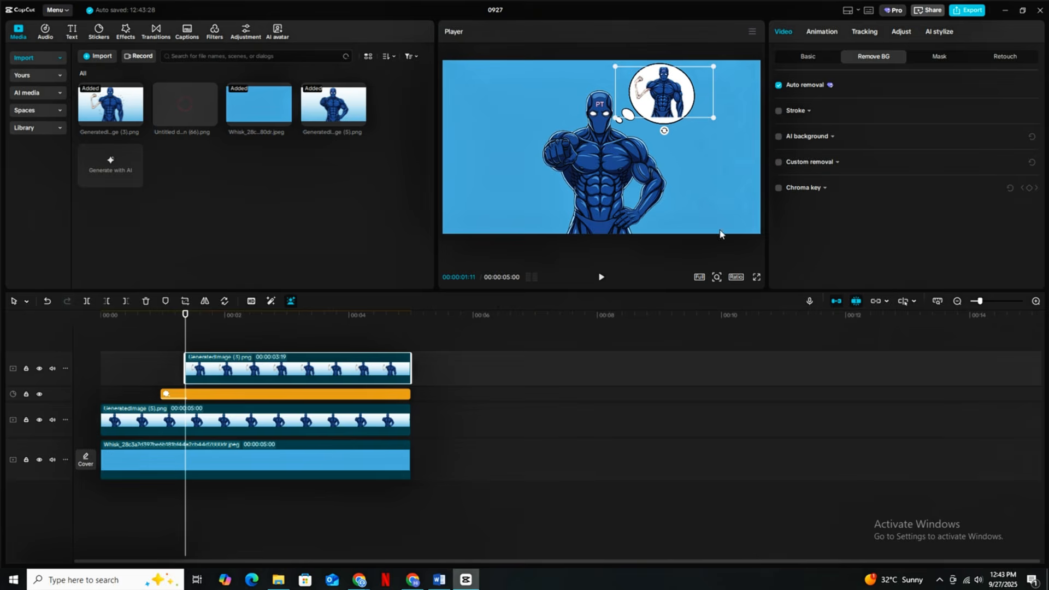
{"action": "left_click", "coordinate": [757, 277]}
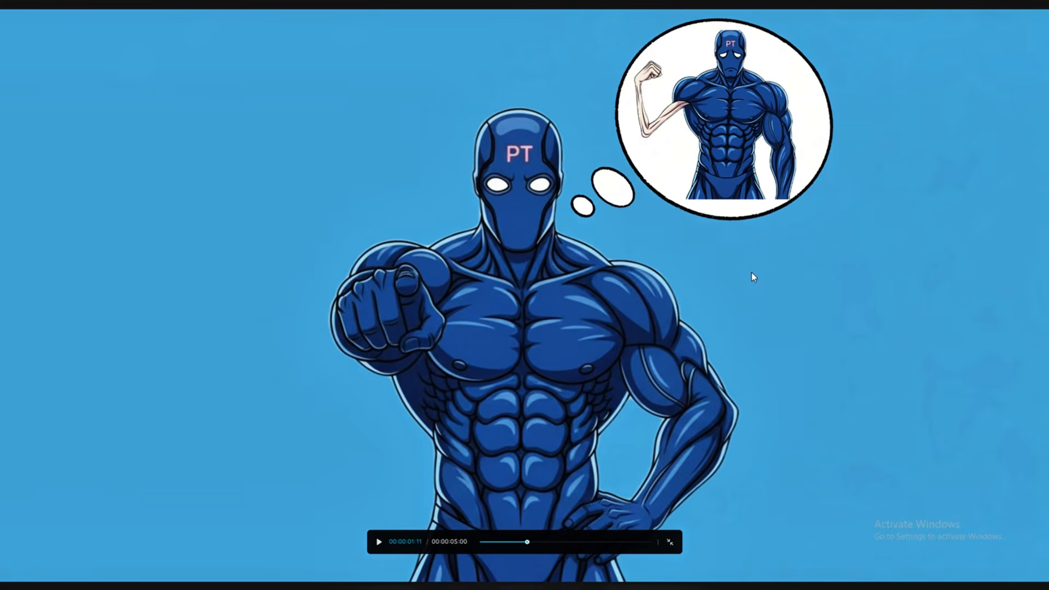
{"action": "key", "text": "Escape"}
- Apply a 0.3 s Fade In animation to the skinny-arm image and view the composition in full screen
{"action": "left_click", "coordinate": [821, 31]}
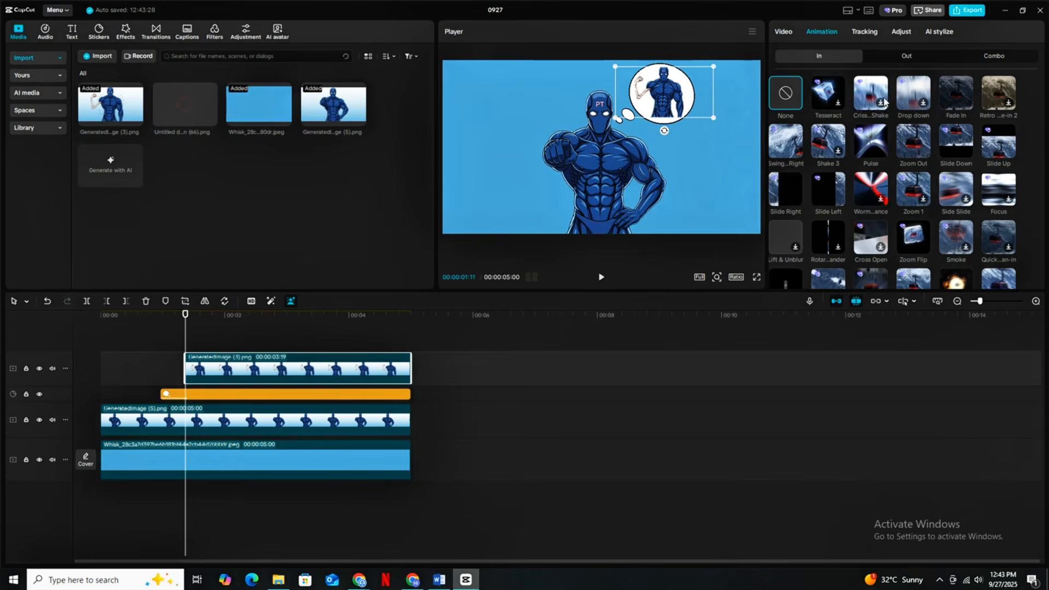
{"action": "left_click", "coordinate": [960, 94]}
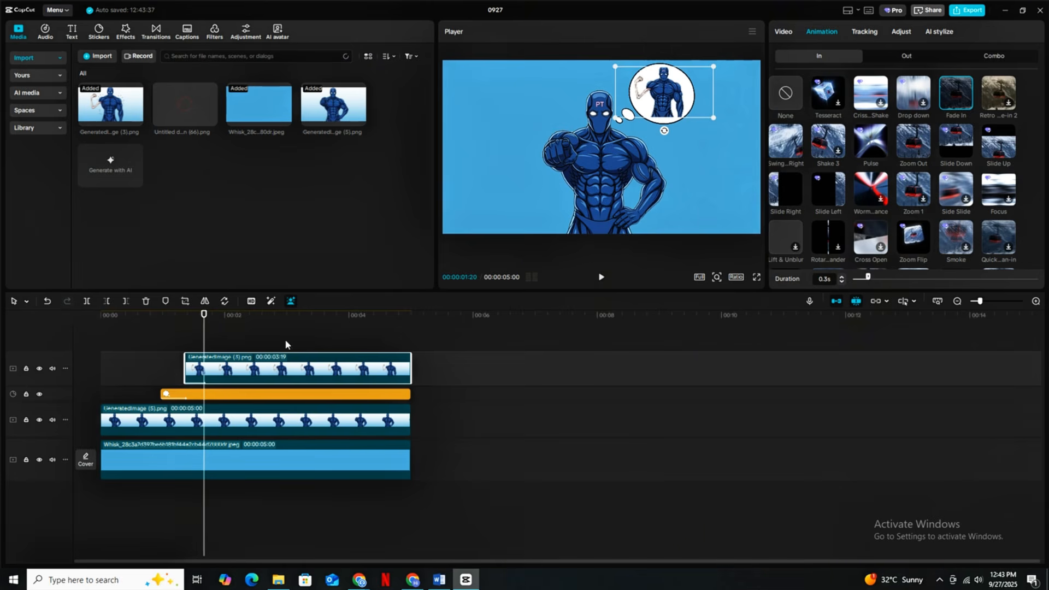
{"action": "left_click_drag", "start_coordinate": [285, 341], "coordinate": [281, 399]}
{"action": "left_click", "coordinate": [756, 278]}
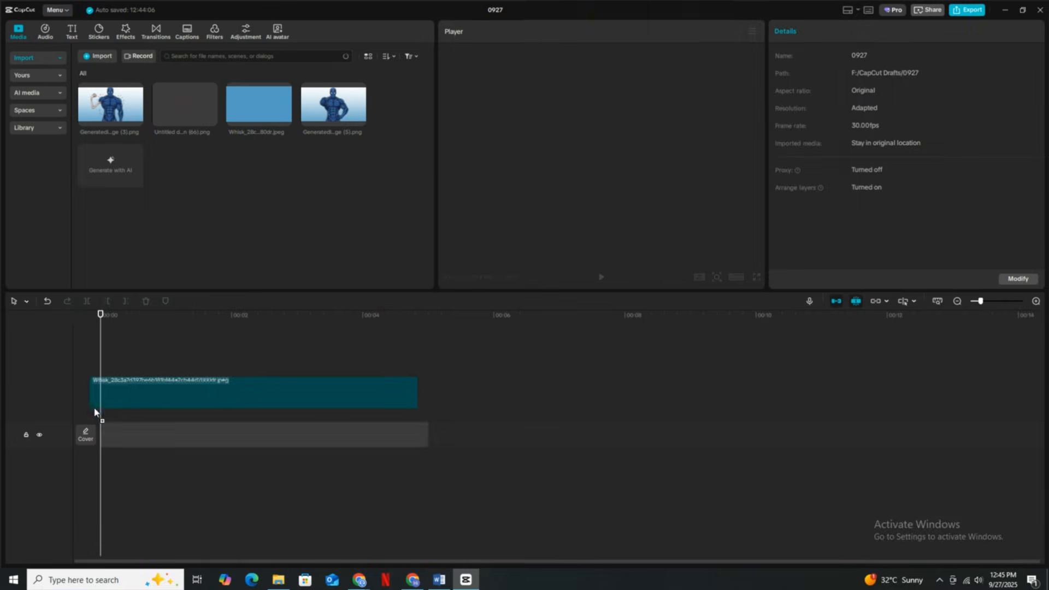
- Place the blue background image at the start of the emptied timeline and set its canvas color to white
{"action": "left_click_drag", "start_coordinate": [97, 412], "coordinate": [104, 429]}
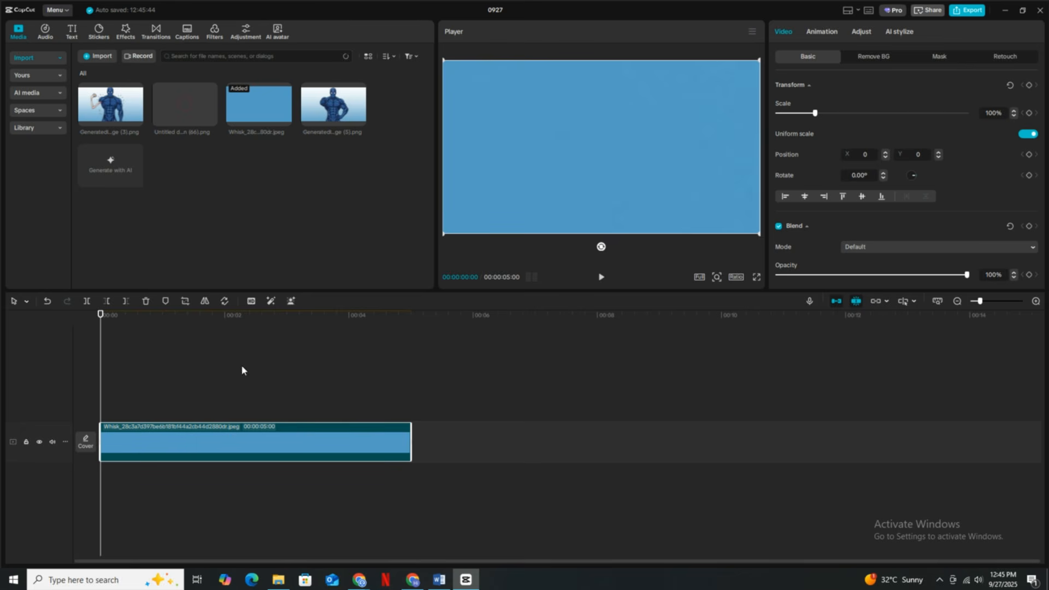
{"action": "left_click_drag", "start_coordinate": [101, 379], "coordinate": [101, 415]}
{"action": "mouse_move", "coordinate": [141, 441]}
{"action": "left_mouse_down"}
{"action": "mouse_move", "coordinate": [148, 414]}
{"action": "mouse_move", "coordinate": [144, 437]}
{"action": "left_mouse_up"}
{"action": "scroll", "coordinate": [866, 193], "scroll_direction": "down", "scroll_amount": 6}
{"action": "scroll", "coordinate": [864, 192], "scroll_direction": "down", "scroll_amount": 2}
{"action": "left_click", "coordinate": [825, 268]}
{"action": "left_click", "coordinate": [825, 307]}
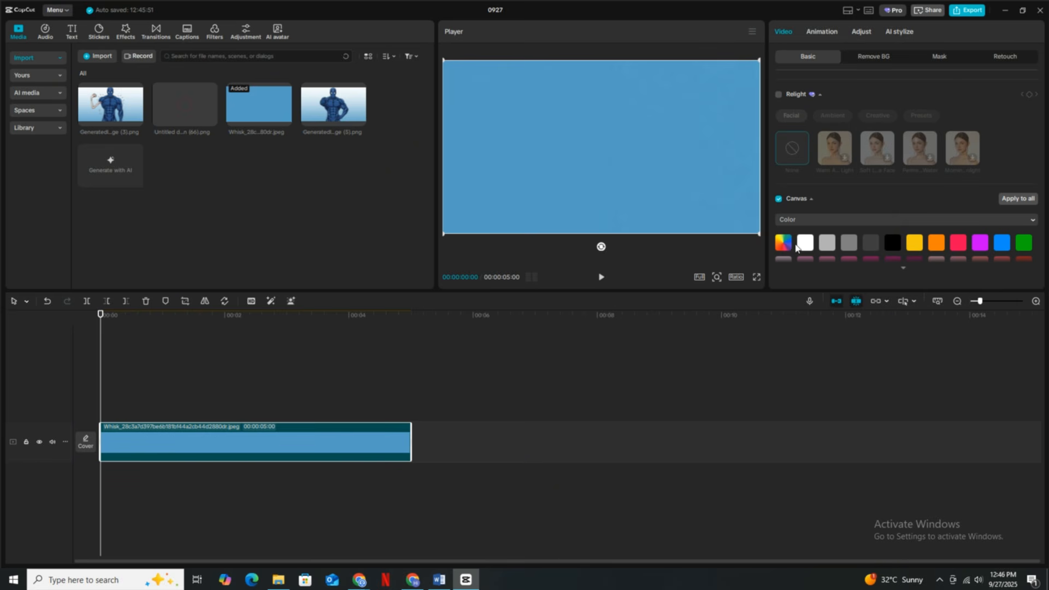
{"action": "left_click", "coordinate": [807, 246]}
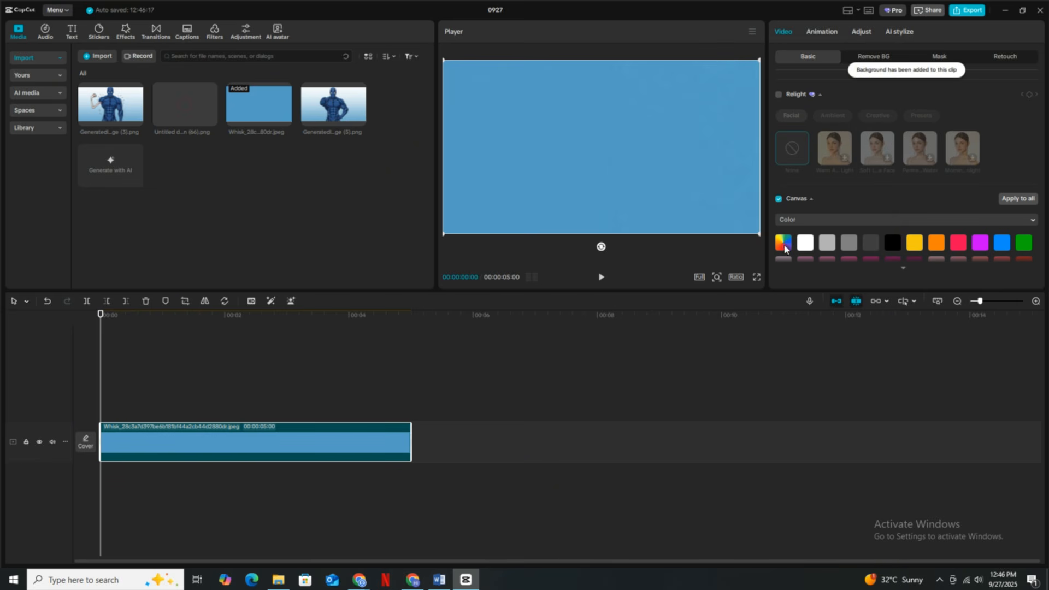
- Add a rectangle mask to the blue image, reverse it and enlarge it until the white canvas fills the frame
{"action": "left_click", "coordinate": [940, 57]}
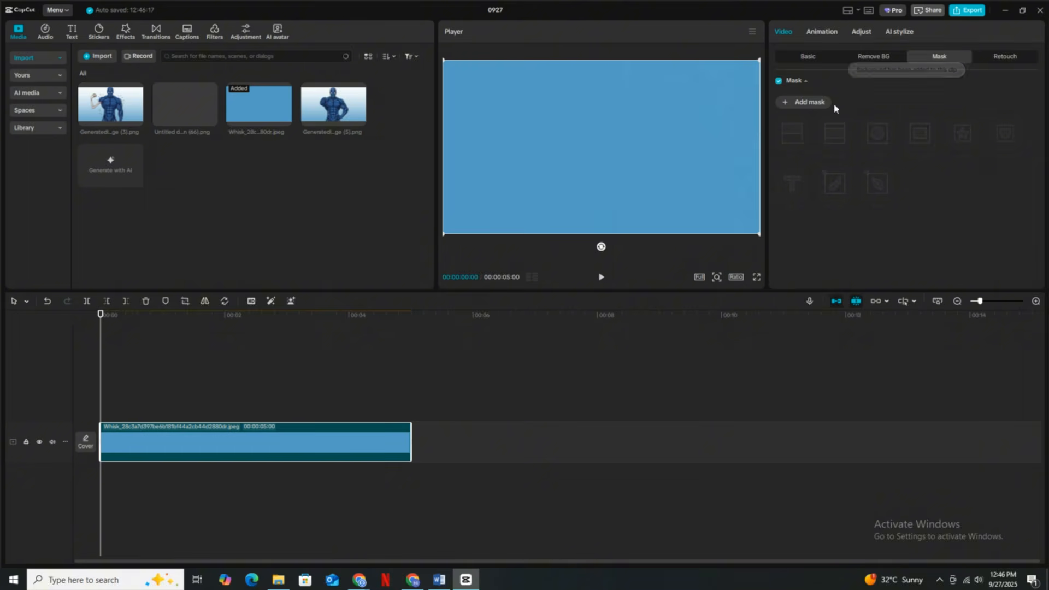
{"action": "left_click", "coordinate": [809, 103]}
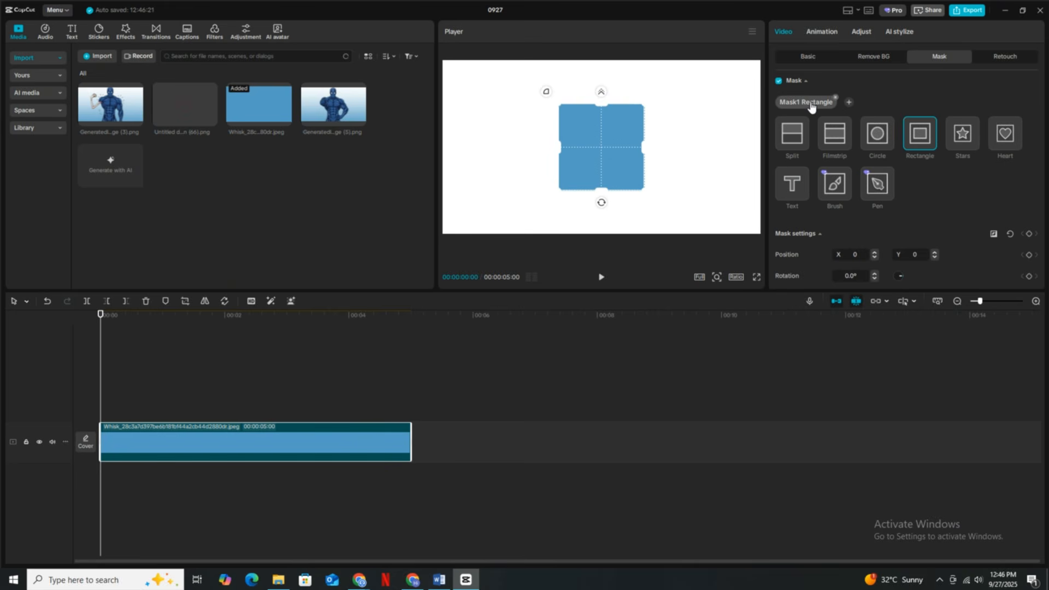
{"action": "left_click", "coordinate": [993, 234]}
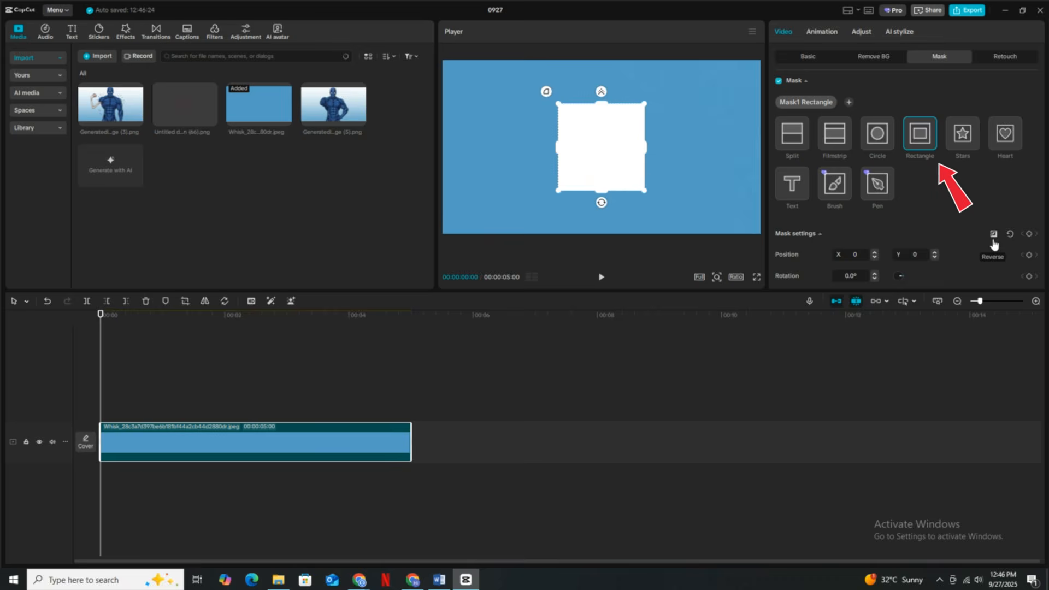
{"action": "left_click_drag", "start_coordinate": [644, 184], "coordinate": [744, 279]}
- Turn the masked white clip into a compound clip and move it to the track above a fresh blue background image
{"action": "right_click", "coordinate": [318, 444]}
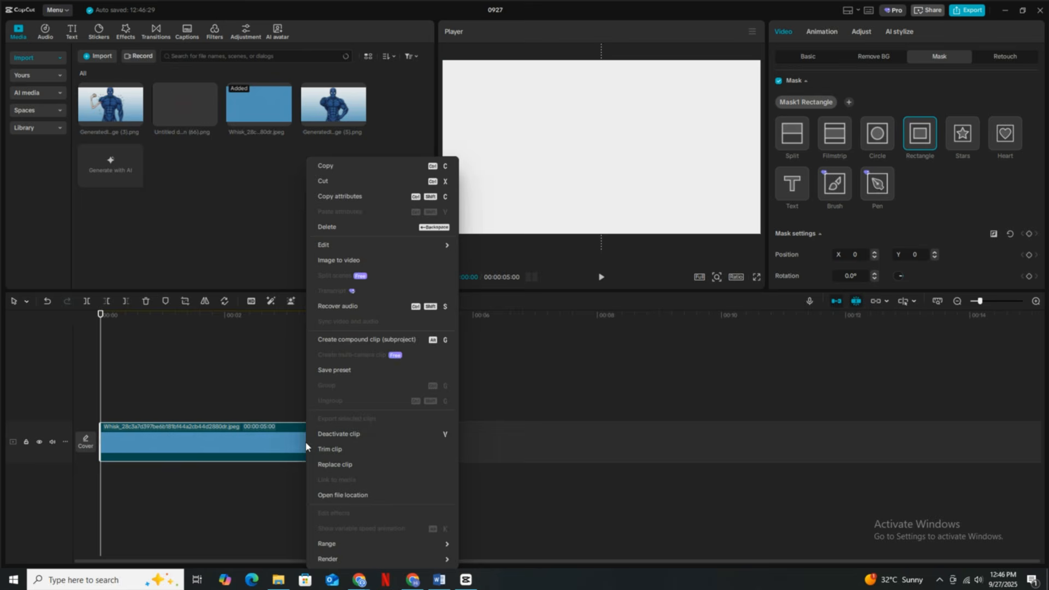
{"action": "left_click", "coordinate": [346, 343]}
{"action": "left_click_drag", "start_coordinate": [305, 445], "coordinate": [304, 406]}
{"action": "left_click_drag", "start_coordinate": [266, 120], "coordinate": [112, 441]}
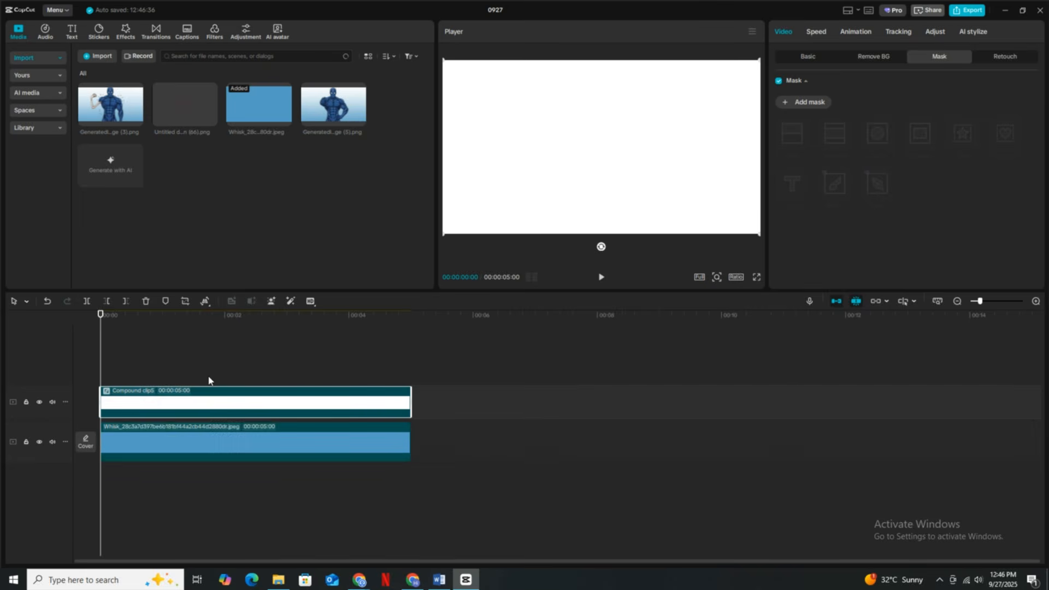
- Shrink the white compound clip to under half the frame width and cut off its lower part with a Split mask at Y -60
{"action": "left_click_drag", "start_coordinate": [759, 233], "coordinate": [640, 142]}
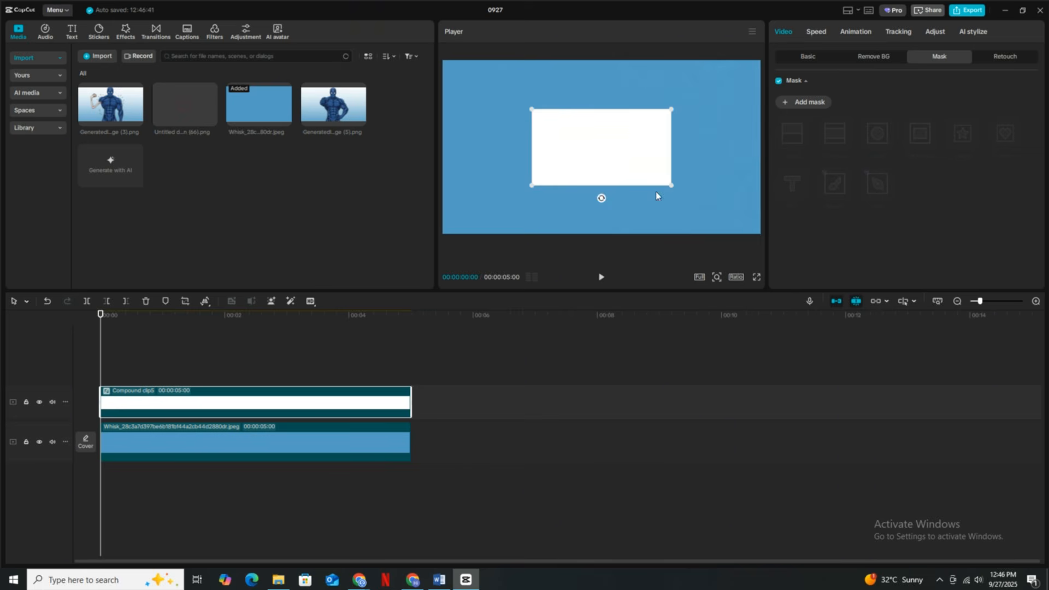
{"action": "left_click", "coordinate": [809, 103]}
{"action": "left_click", "coordinate": [792, 133]}
{"action": "left_click_drag", "start_coordinate": [689, 168], "coordinate": [652, 151]}
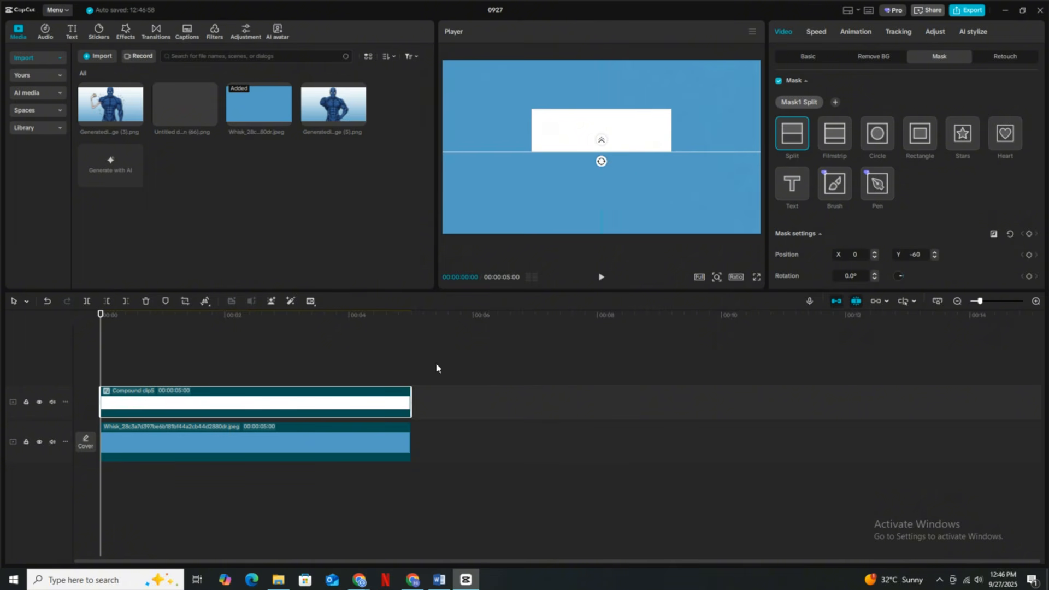
- Turn the split-masked white rectangle into a compound clip and duplicate it onto the track above
{"action": "right_click", "coordinate": [368, 412]}
{"action": "left_click", "coordinate": [423, 309]}
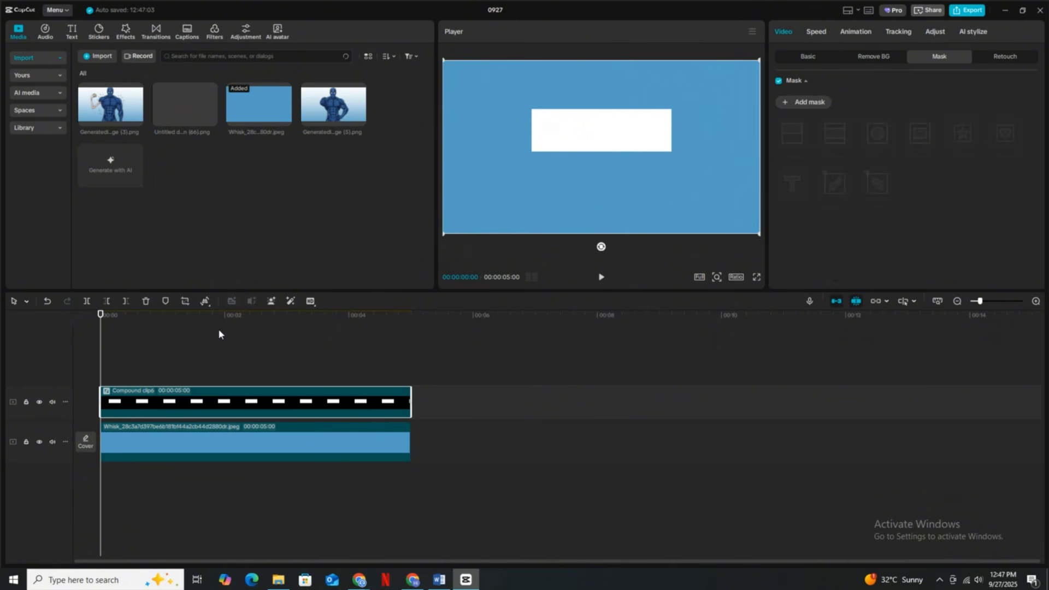
{"action": "key", "text": "ctrl+c"}
{"action": "key", "text": "ctrl+v"}
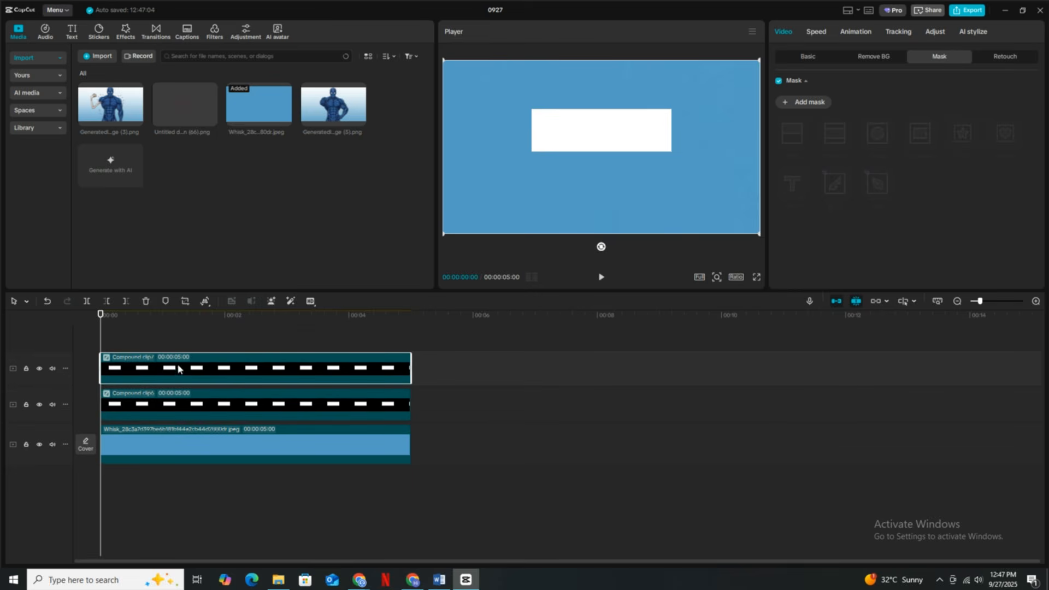
- Darken the lower white rectangle copy with exposure, highlight, shadow and whites at -50, contrast at 50 and blacks at -47
{"action": "left_click", "coordinate": [294, 406]}
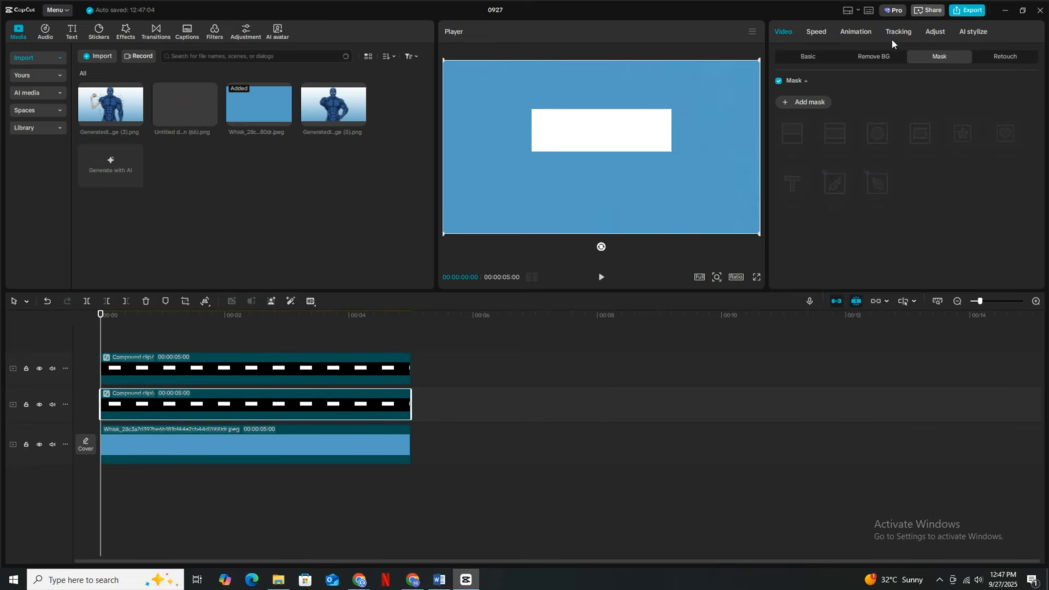
{"action": "left_click", "coordinate": [855, 32]}
{"action": "left_click", "coordinate": [935, 31]}
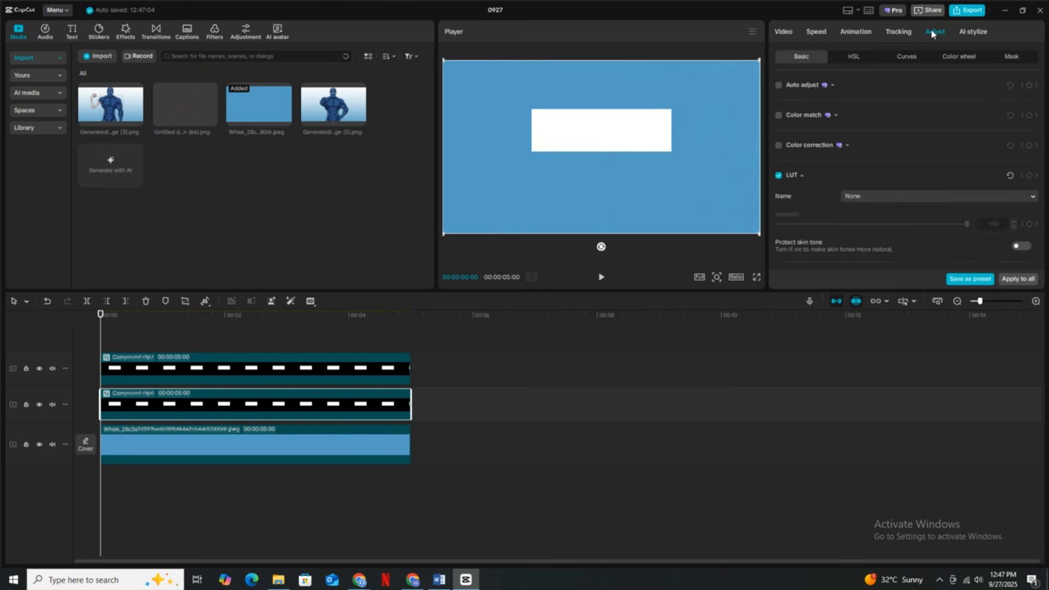
{"action": "scroll", "coordinate": [902, 137], "scroll_direction": "down", "scroll_amount": 5}
{"action": "left_click_drag", "start_coordinate": [871, 136], "coordinate": [777, 137]}
{"action": "left_click_drag", "start_coordinate": [872, 159], "coordinate": [998, 157]}
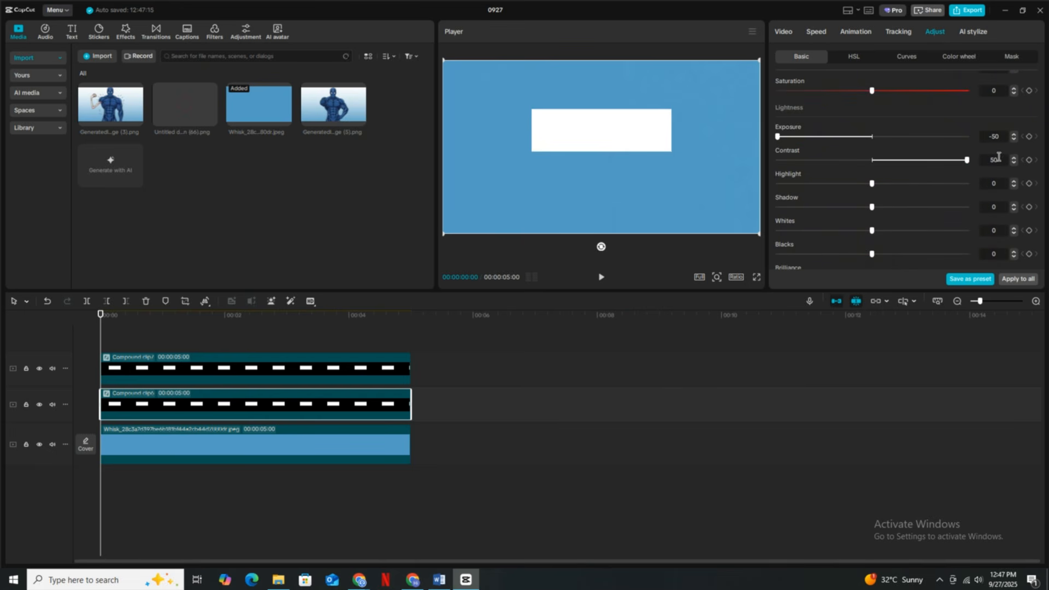
{"action": "scroll", "coordinate": [855, 180], "scroll_direction": "down", "scroll_amount": 1}
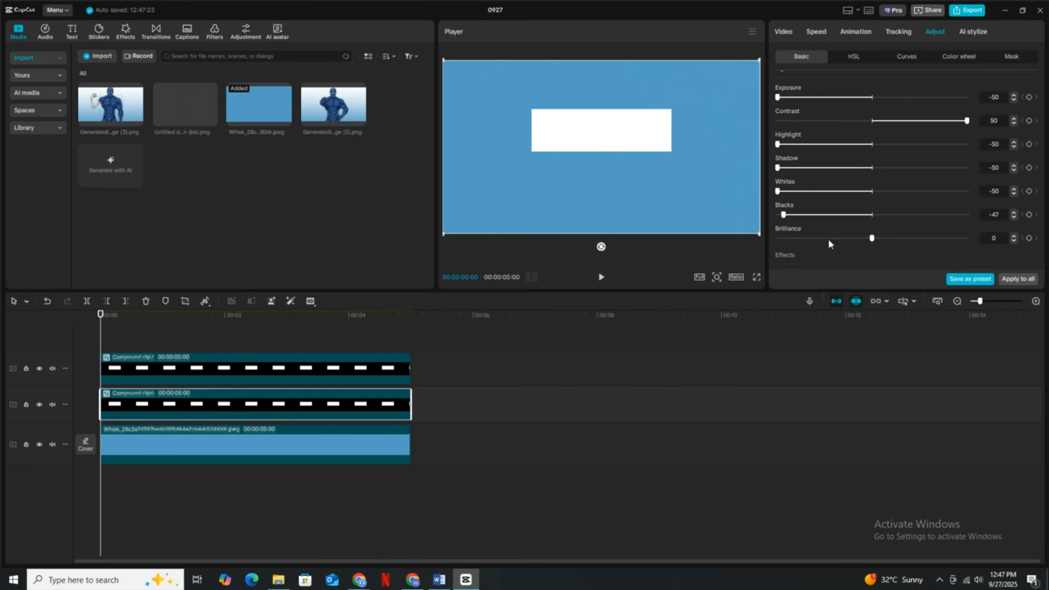
- Flatten the main tone curve of the lower rectangle copy down to zero to turn it solid black
{"action": "left_click", "coordinate": [902, 58]}
{"action": "scroll", "coordinate": [1032, 137], "scroll_direction": "down", "scroll_amount": 1}
{"action": "left_click_drag", "start_coordinate": [1038, 104], "coordinate": [1036, 277]}
{"action": "scroll", "coordinate": [1009, 186], "scroll_direction": "down", "scroll_amount": 1}
{"action": "mouse_move", "coordinate": [1037, 236]}
{"action": "left_mouse_down"}
{"action": "mouse_move", "coordinate": [1038, 187]}
{"action": "mouse_move", "coordinate": [1038, 239]}
{"action": "left_mouse_up"}
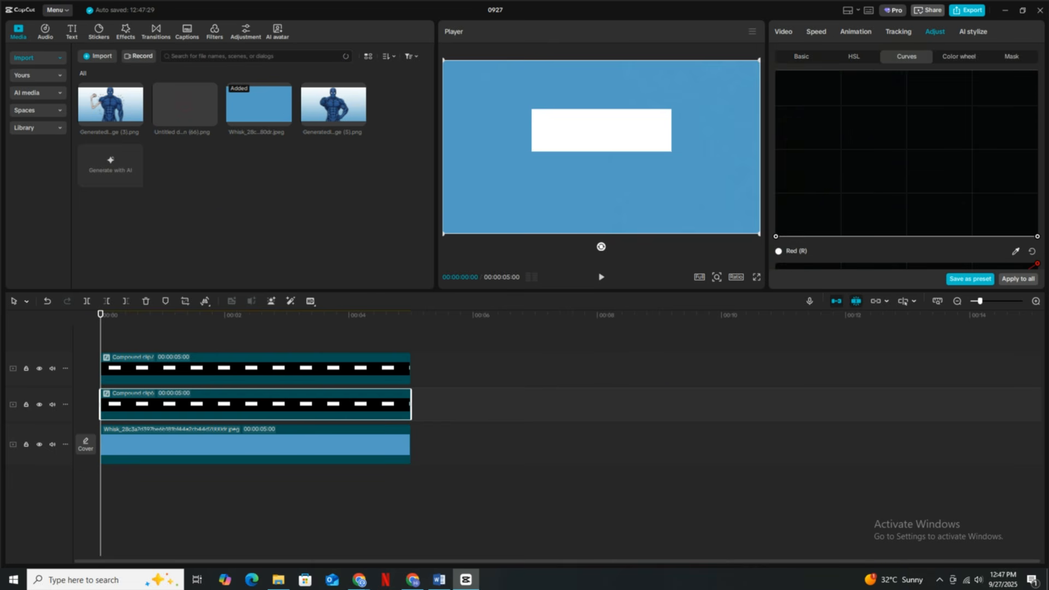
- Offset the black rectangle copy to position X 46, Y -46 so it forms a shadow behind the white one
{"action": "left_click", "coordinate": [784, 34]}
{"action": "left_click", "coordinate": [808, 59]}
{"action": "left_click", "coordinate": [939, 158]}
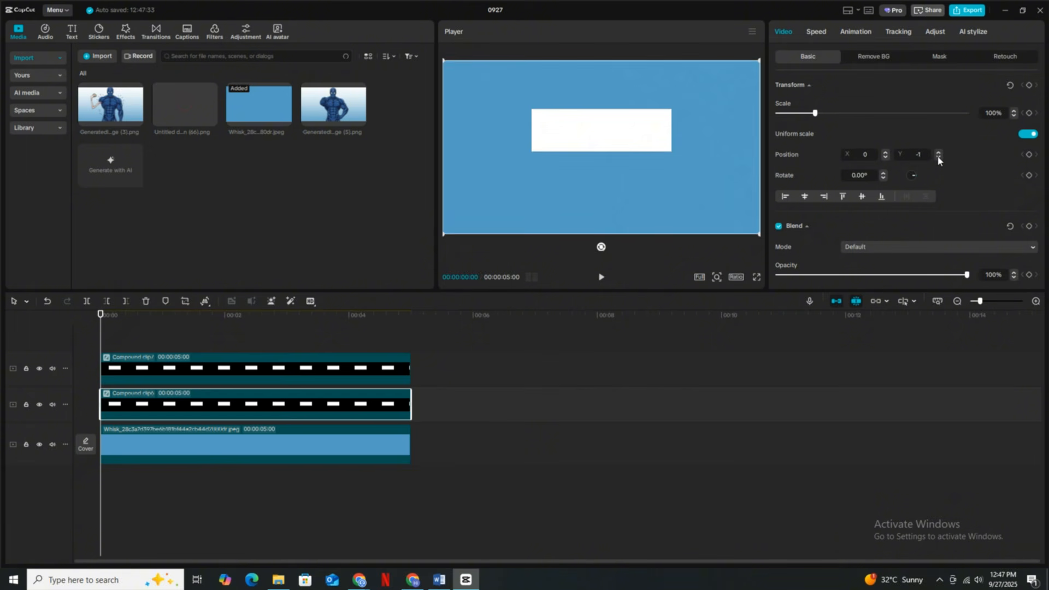
{"action": "left_click", "coordinate": [938, 157]}
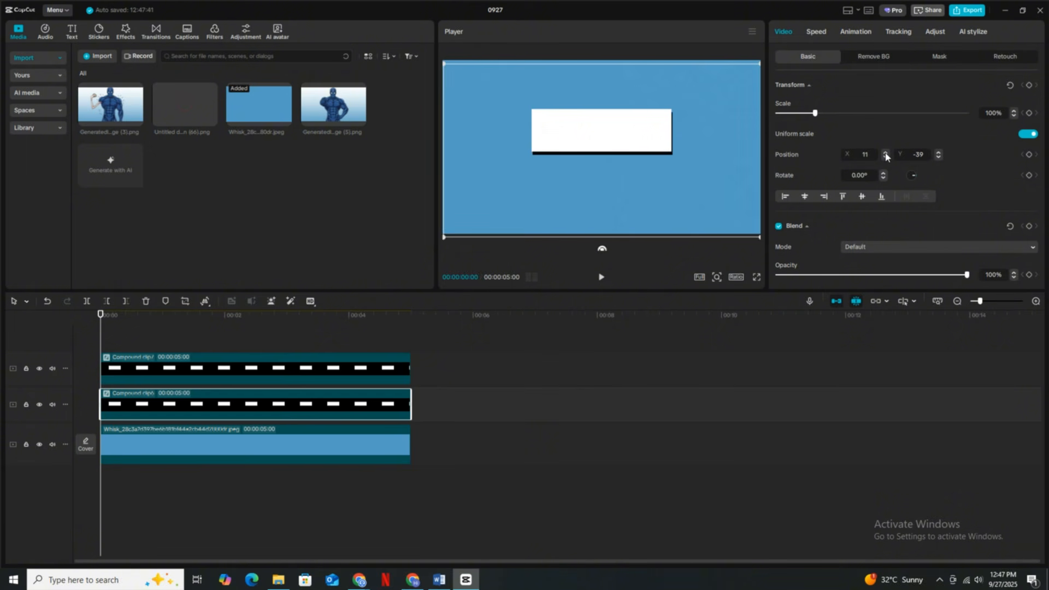
{"action": "left_click", "coordinate": [938, 158]}
{"action": "left_click", "coordinate": [886, 154]}
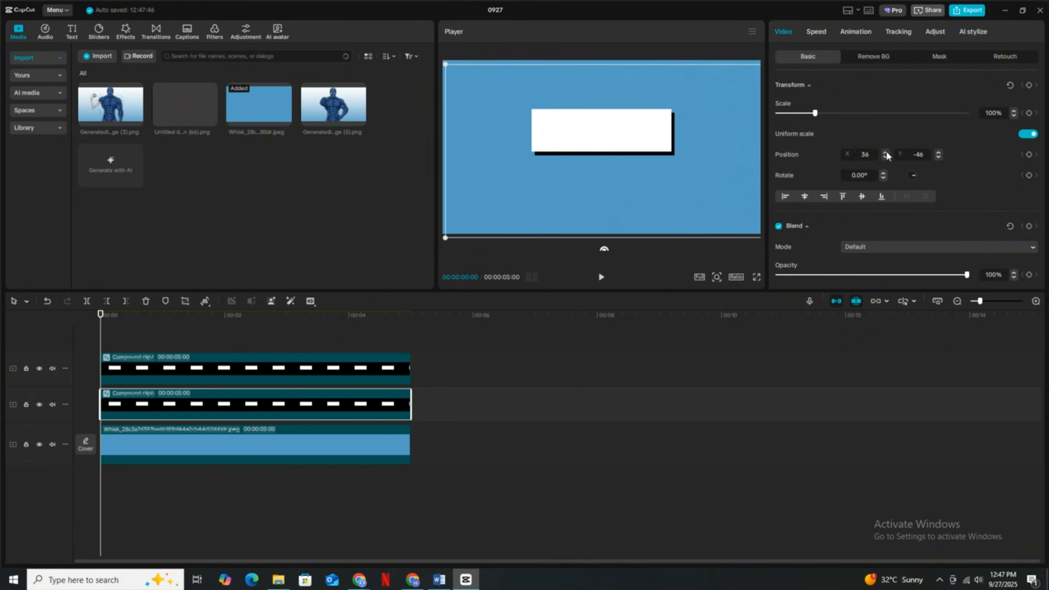
{"action": "left_click", "coordinate": [938, 158]}
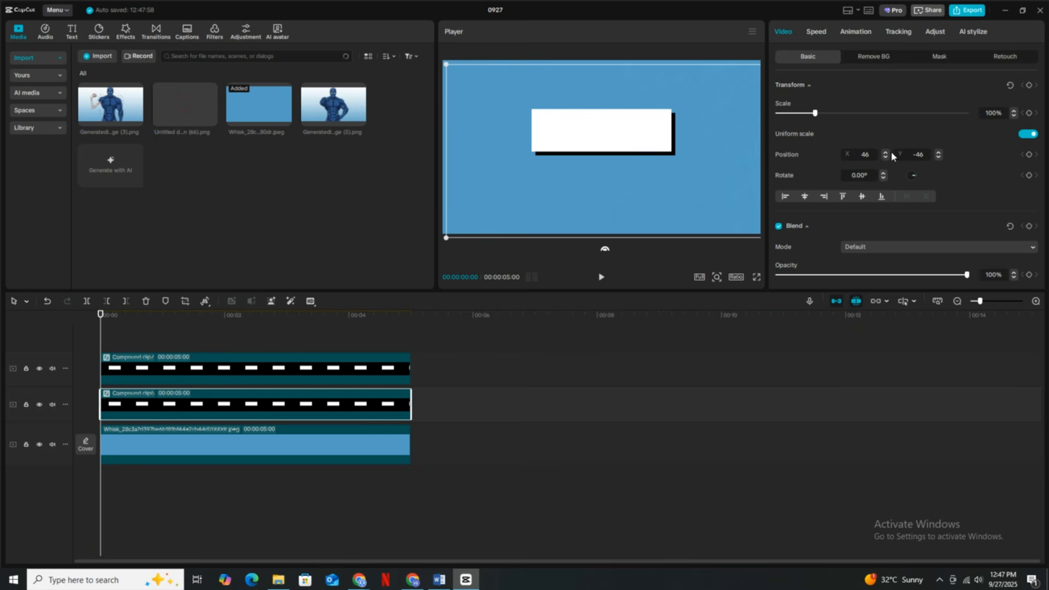
- Lower the shadow rectangle's opacity to 46% and check the result in full screen
{"action": "scroll", "coordinate": [804, 228], "scroll_direction": "down", "scroll_amount": 2}
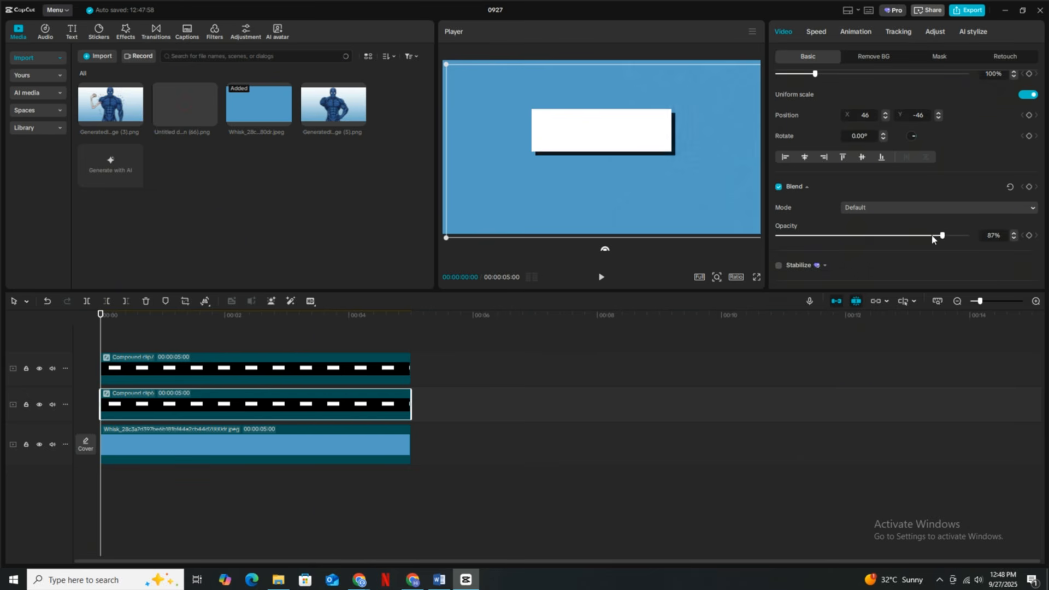
{"action": "left_click_drag", "start_coordinate": [931, 239], "coordinate": [857, 240]}
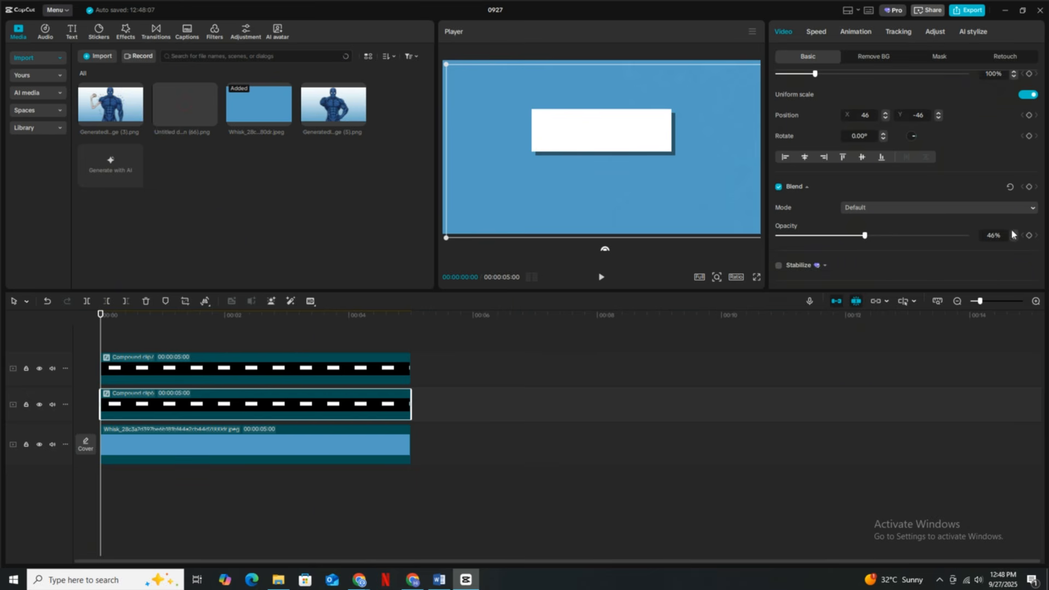
{"action": "left_click", "coordinate": [757, 278]}
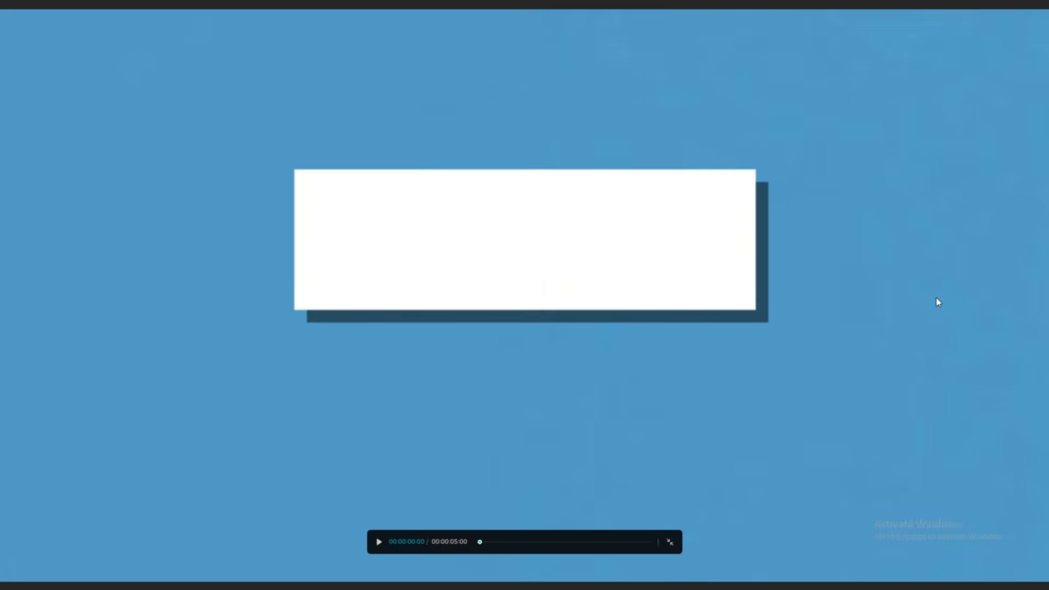
{"action": "key", "text": "Escape"}
- Combine the white rectangle and its shadow into a compound clip, scale it to 71% and move it near the frame's upper edge
{"action": "left_click", "coordinate": [305, 367], "text": "ctrl"}
{"action": "right_click", "coordinate": [319, 366]}
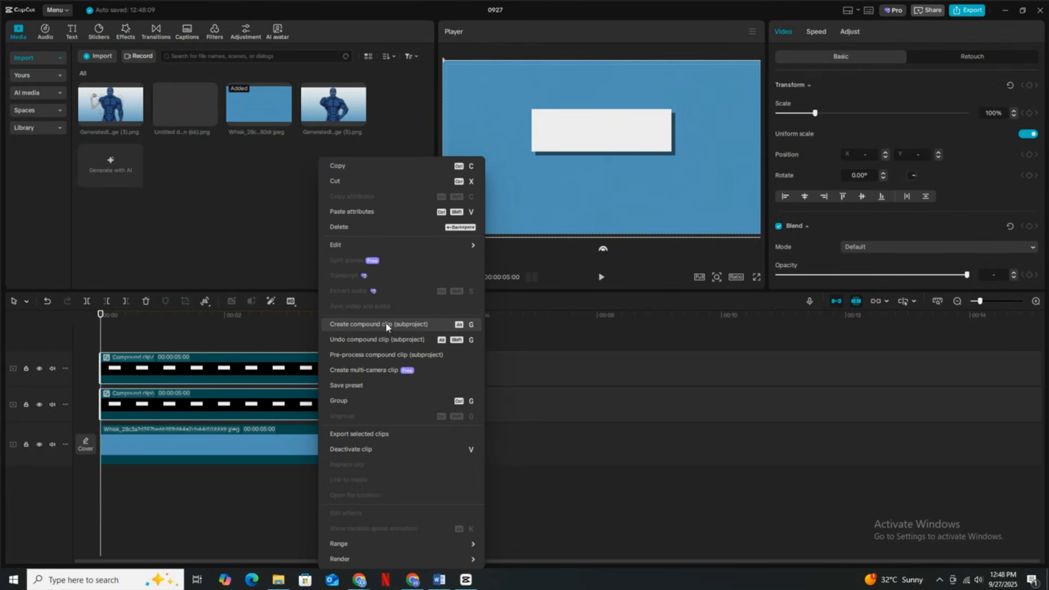
{"action": "left_click", "coordinate": [445, 326]}
{"action": "left_click_drag", "start_coordinate": [760, 234], "coordinate": [726, 215]}
{"action": "left_click_drag", "start_coordinate": [603, 164], "coordinate": [603, 131]}
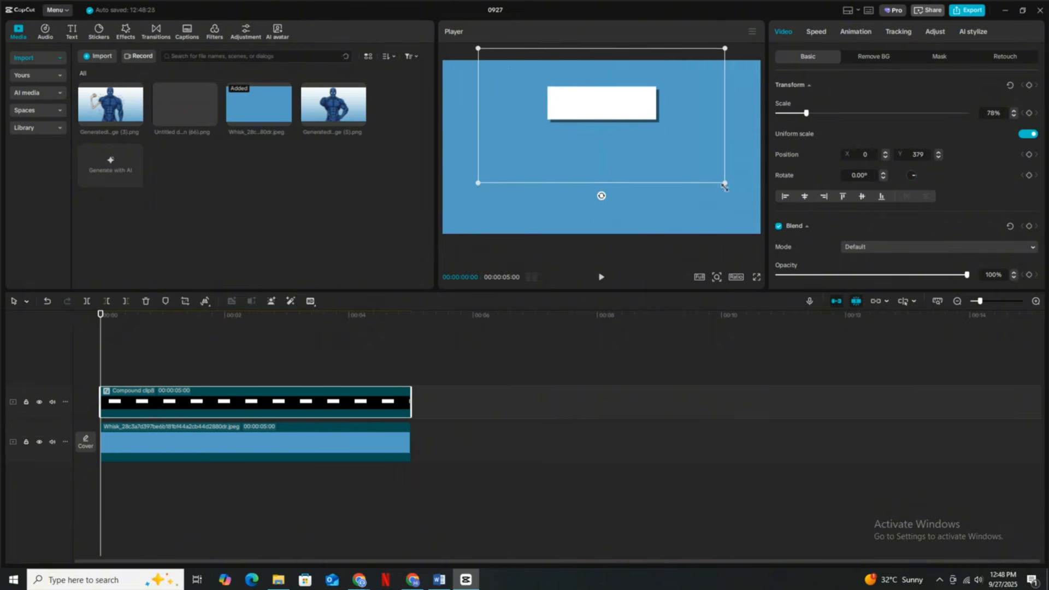
{"action": "left_click_drag", "start_coordinate": [725, 181], "coordinate": [715, 172]}
- Duplicate the shadowed rectangle clip twice and stack the three boxes in an evenly spaced, centred column
{"action": "key", "text": "ctrl+c"}
{"action": "key", "text": "ctrl+v"}
{"action": "left_click_drag", "start_coordinate": [591, 155], "coordinate": [591, 217]}
{"action": "key", "text": "ctrl+v"}
{"action": "left_click_drag", "start_coordinate": [613, 141], "coordinate": [614, 257]}
{"action": "left_click_drag", "start_coordinate": [465, 448], "coordinate": [377, 366]}
{"action": "left_click_drag", "start_coordinate": [612, 199], "coordinate": [613, 185]}
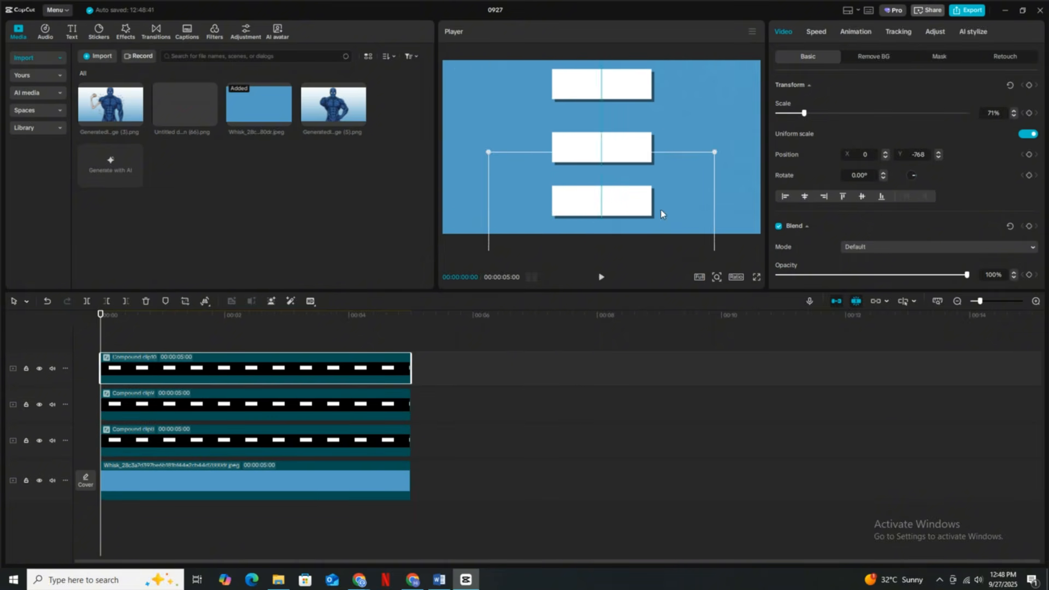
{"action": "left_click_drag", "start_coordinate": [660, 209], "coordinate": [661, 216]}
- Add a five-second text clip holding a row of dashes and place it between the first and second boxes
{"action": "left_click", "coordinate": [491, 342]}
{"action": "left_click", "coordinate": [71, 35]}
{"action": "left_click_drag", "start_coordinate": [96, 85], "coordinate": [105, 356]}
{"action": "left_click_drag", "start_coordinate": [286, 358], "coordinate": [410, 359]}
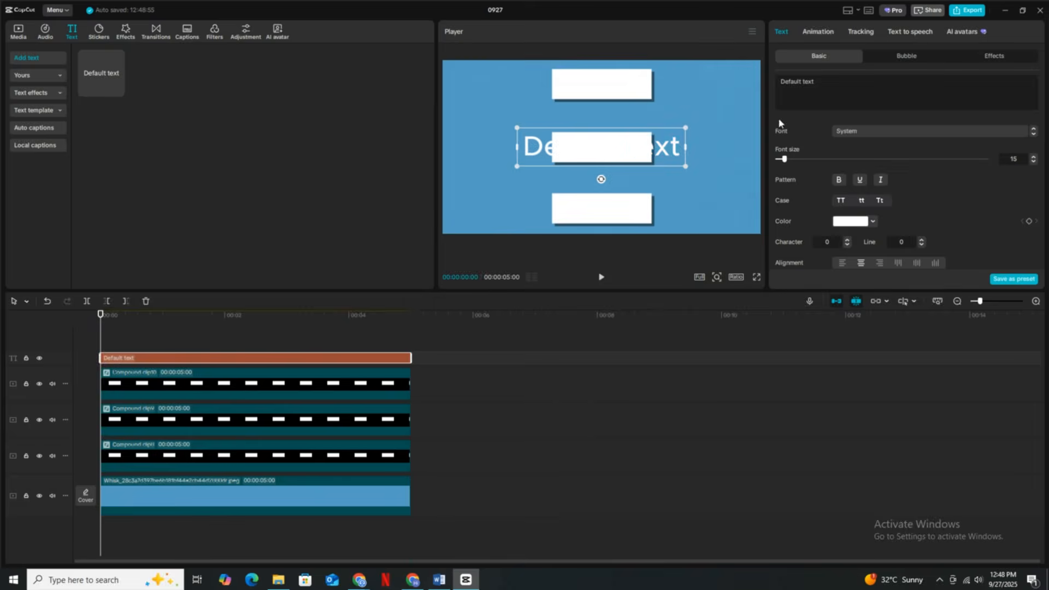
{"action": "left_click", "coordinate": [838, 98]}
{"action": "type", "text": "-------"}
{"action": "left_click_drag", "start_coordinate": [615, 142], "coordinate": [615, 114]}
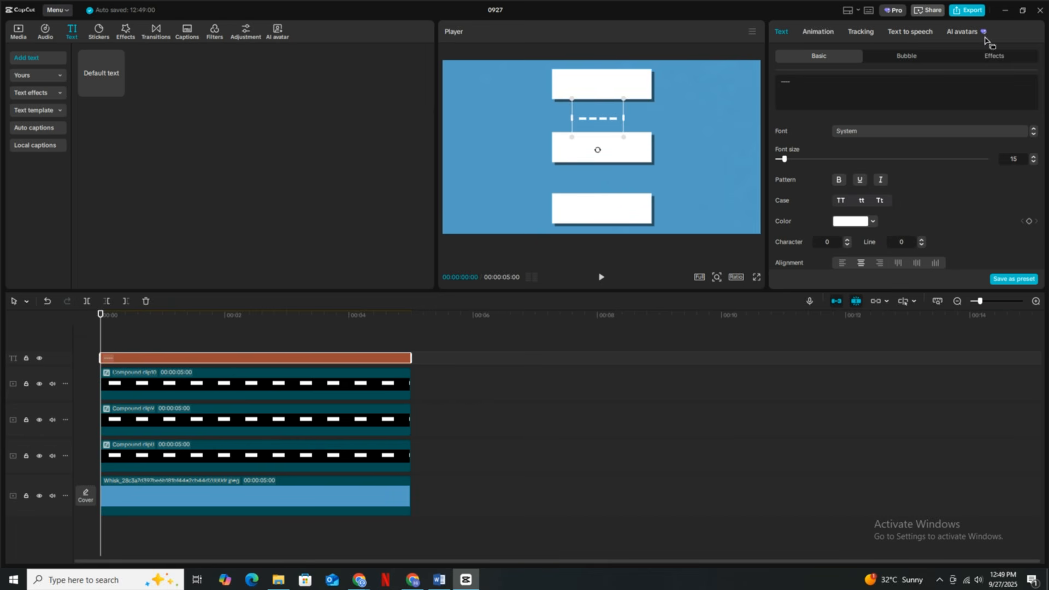
{"action": "type", "text": "----"}
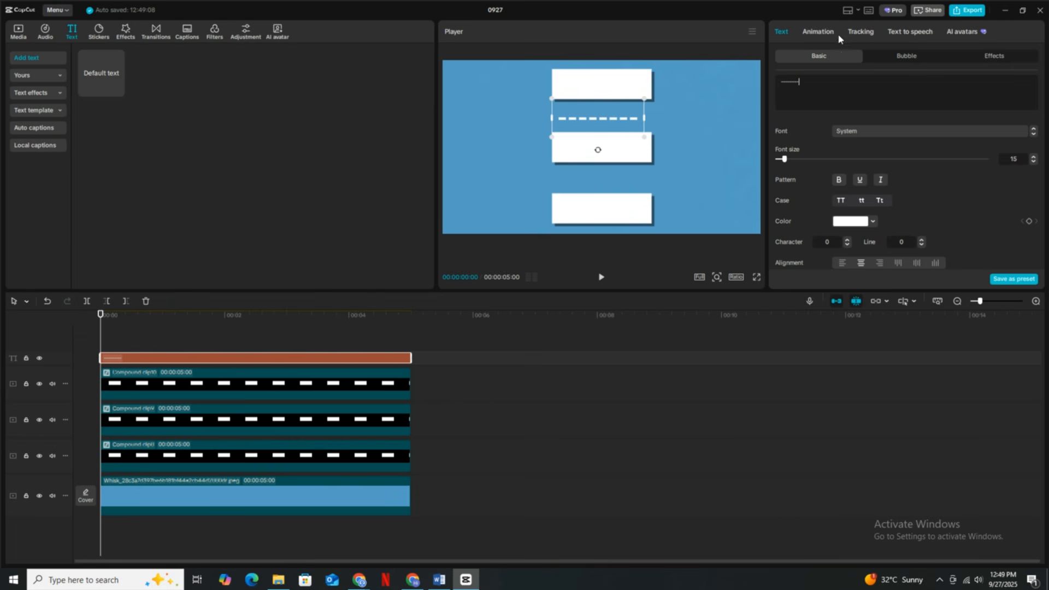
- Turn the dash text into a compound clip and shrink it to fit the gap between the upper two boxes
{"action": "right_click", "coordinate": [329, 358]}
{"action": "left_click", "coordinate": [377, 458]}
{"action": "left_click_drag", "start_coordinate": [760, 233], "coordinate": [702, 202]}
{"action": "left_click_drag", "start_coordinate": [678, 184], "coordinate": [655, 166]}
{"action": "left_click_drag", "start_coordinate": [680, 186], "coordinate": [641, 164]}
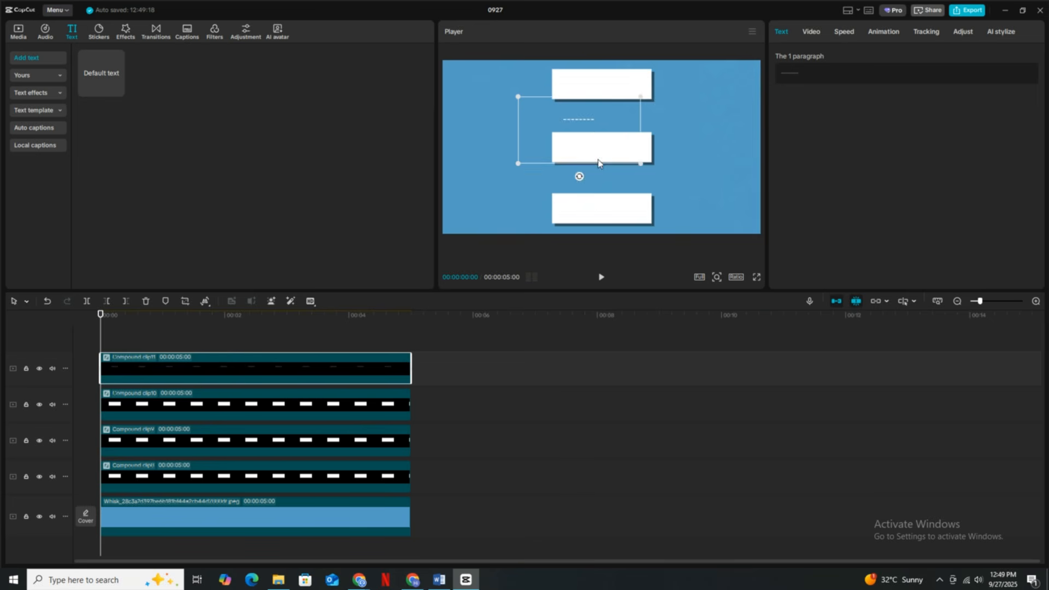
- Shorten the dash line by three characters and rotate it to 90° so it connects the first and second boxes
{"action": "left_click_drag", "start_coordinate": [579, 176], "coordinate": [603, 162]}
{"action": "left_click", "coordinate": [822, 72]}
{"action": "key", "text": "BackSpace"}
{"action": "key", "text": "BackSpace"}
{"action": "key", "text": "BackSpace"}
{"action": "key", "text": "BackSpace"}
{"action": "left_click_drag", "start_coordinate": [624, 177], "coordinate": [637, 203]}
- Animate the dash line with a Split mask rotated to -90°, keyframing it from X -175 at the start to X 157 at 00:00:01:10
{"action": "left_click", "coordinate": [811, 32]}
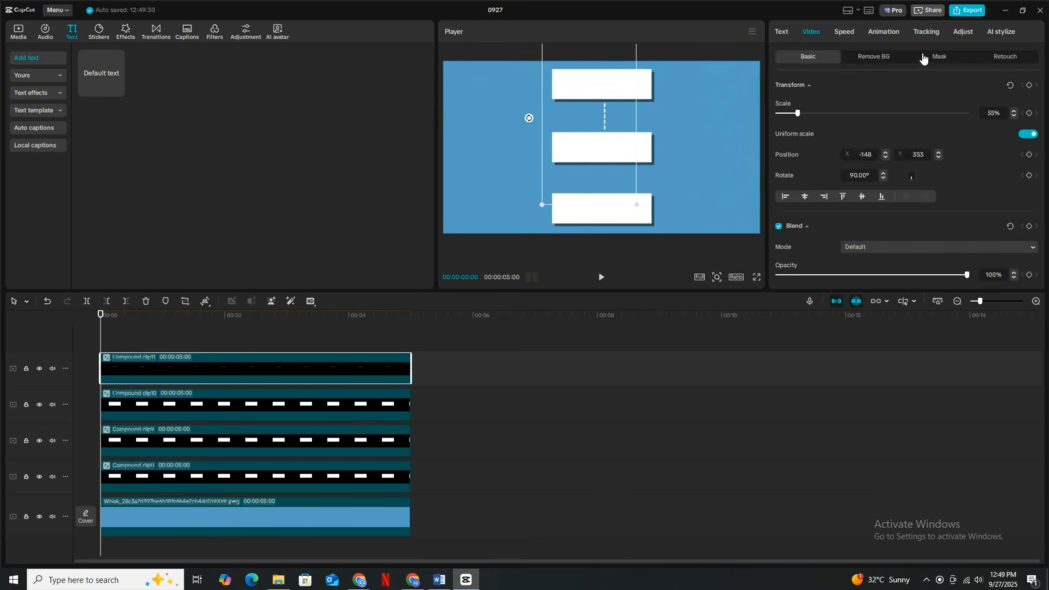
{"action": "left_click", "coordinate": [929, 56]}
{"action": "left_click", "coordinate": [822, 103]}
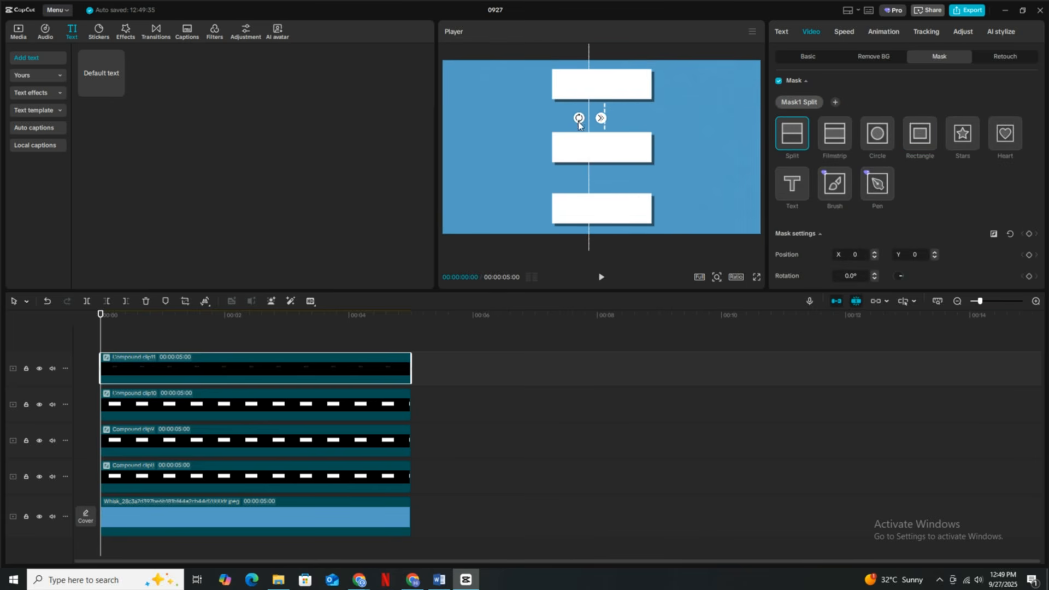
{"action": "left_click_drag", "start_coordinate": [578, 118], "coordinate": [645, 103]}
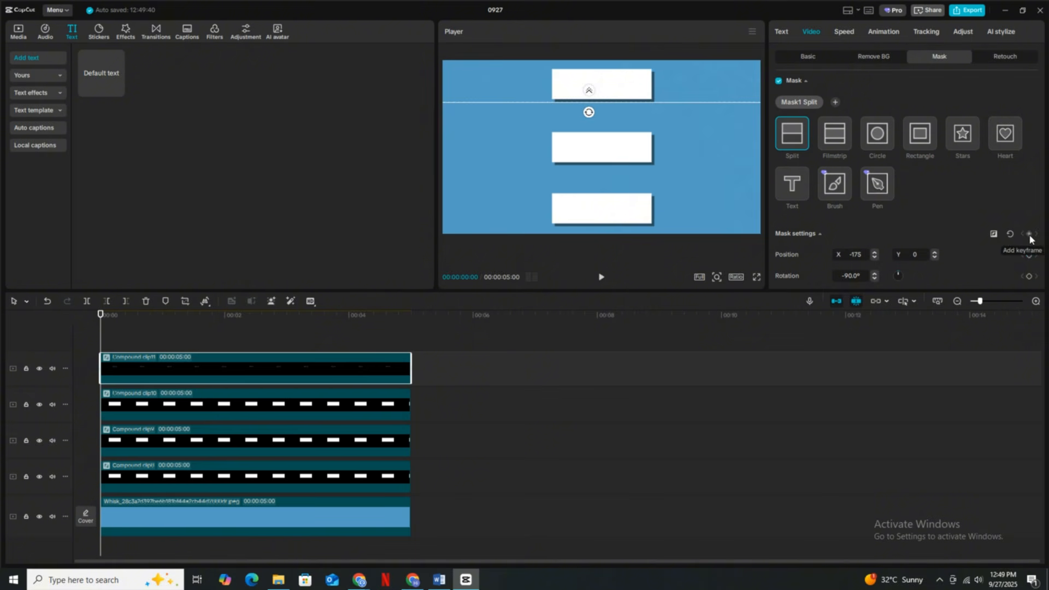
{"action": "left_click_drag", "start_coordinate": [102, 330], "coordinate": [183, 345]}
{"action": "left_click_drag", "start_coordinate": [622, 106], "coordinate": [623, 135]}
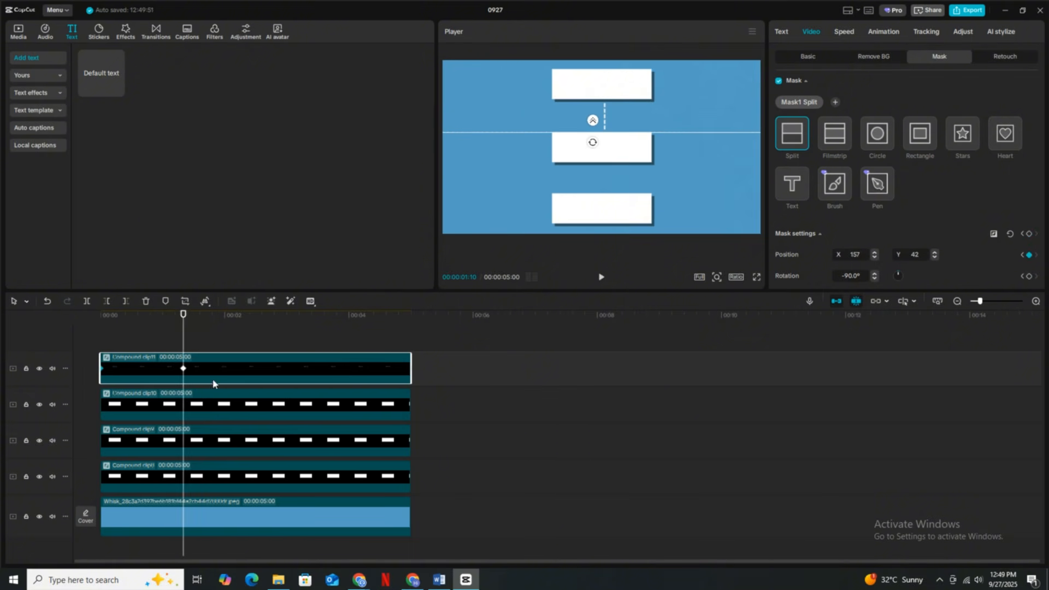
- Stagger the starts of the second and third box clips, trimming them to 00:00:04:18 and 00:00:04:05 to end with the background
{"action": "left_click_drag", "start_coordinate": [182, 440], "coordinate": [208, 442]}
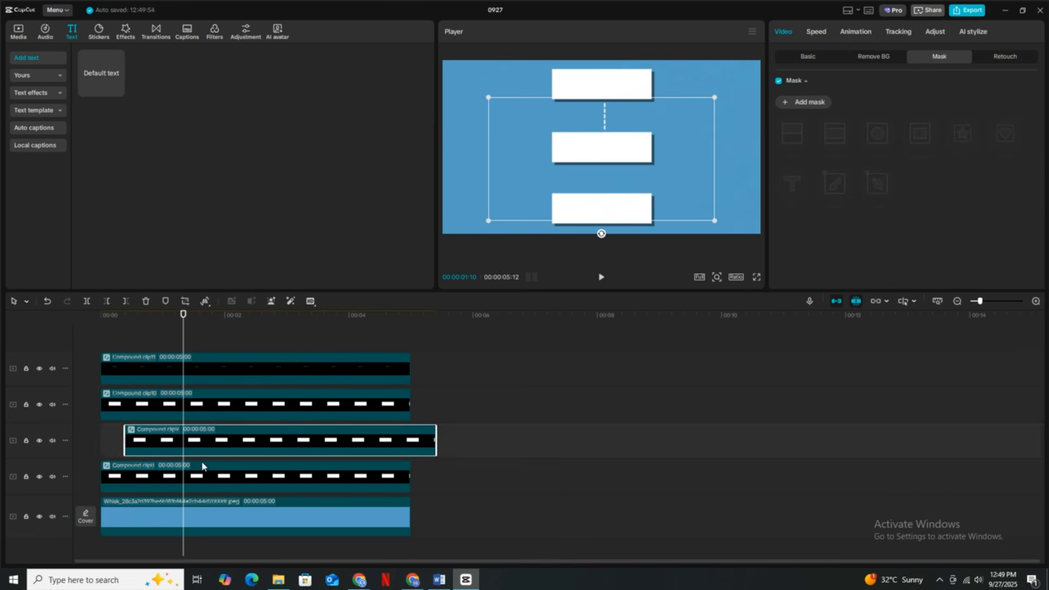
{"action": "left_click_drag", "start_coordinate": [203, 474], "coordinate": [265, 476]}
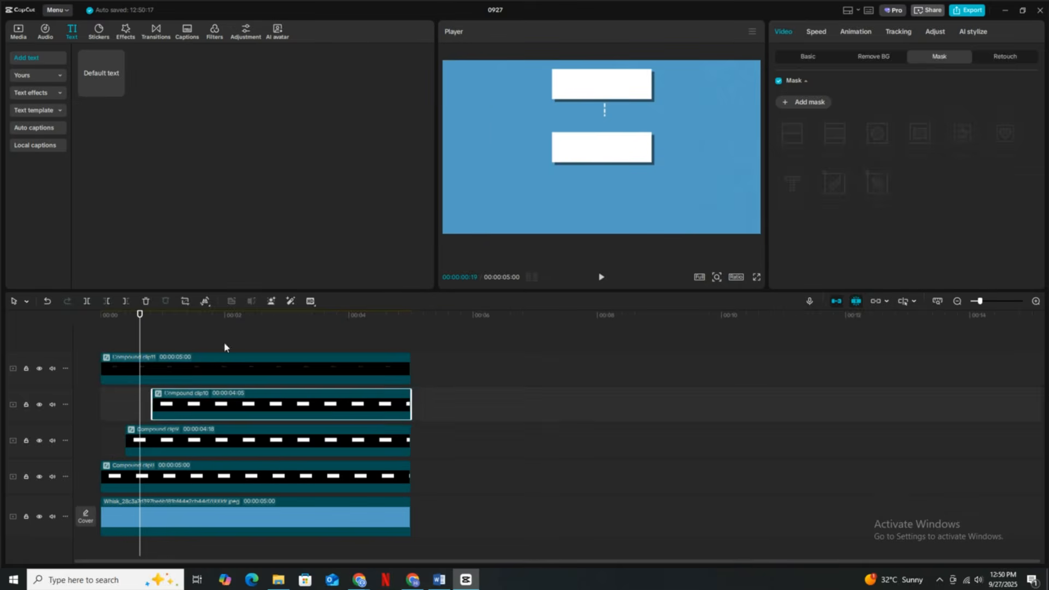
{"action": "left_click", "coordinate": [183, 376]}
{"action": "right_click", "coordinate": [146, 336]}
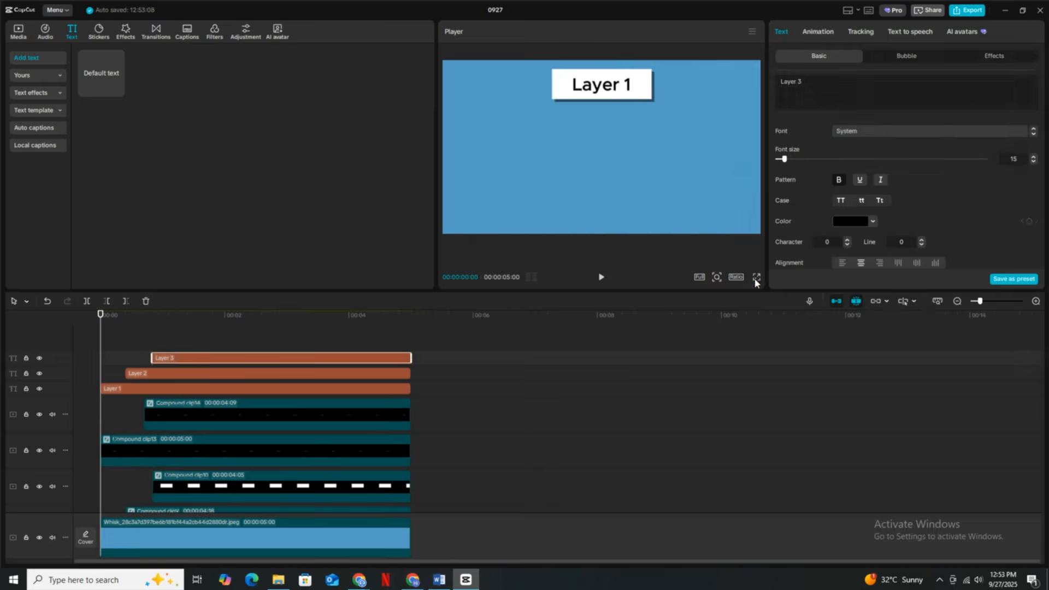
- Play the finished layered box animation in full screen
{"action": "left_click", "coordinate": [755, 277]}
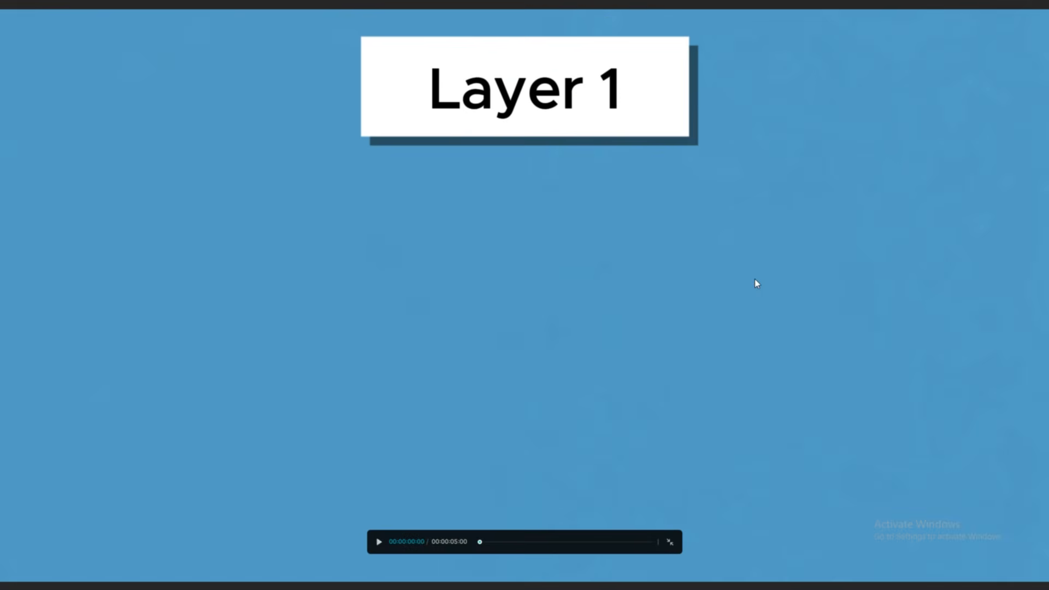
{"action": "key", "text": "space"}
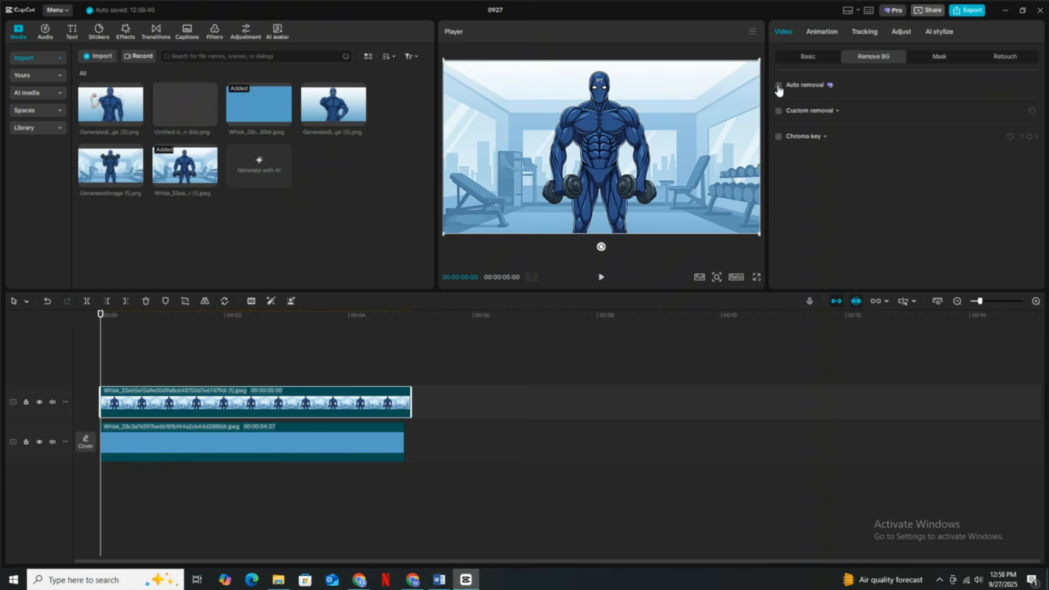
- Apply auto background removal to the lowered-dumbbell character, and trim it and the blue background to 00:00:04:21
{"action": "left_click", "coordinate": [778, 86]}
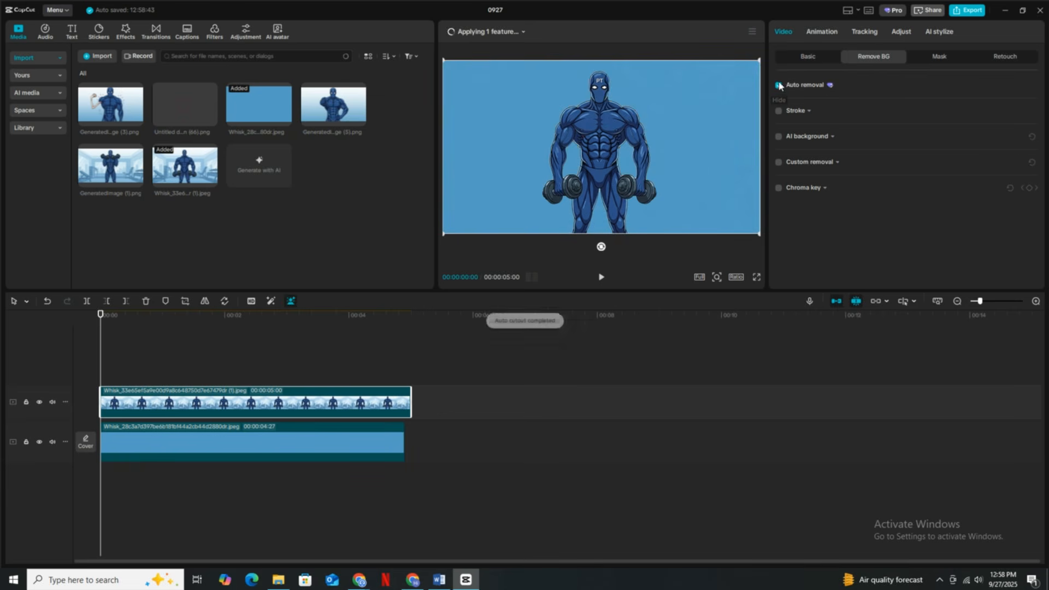
{"action": "left_click", "coordinate": [136, 383]}
{"action": "left_click", "coordinate": [407, 400]}
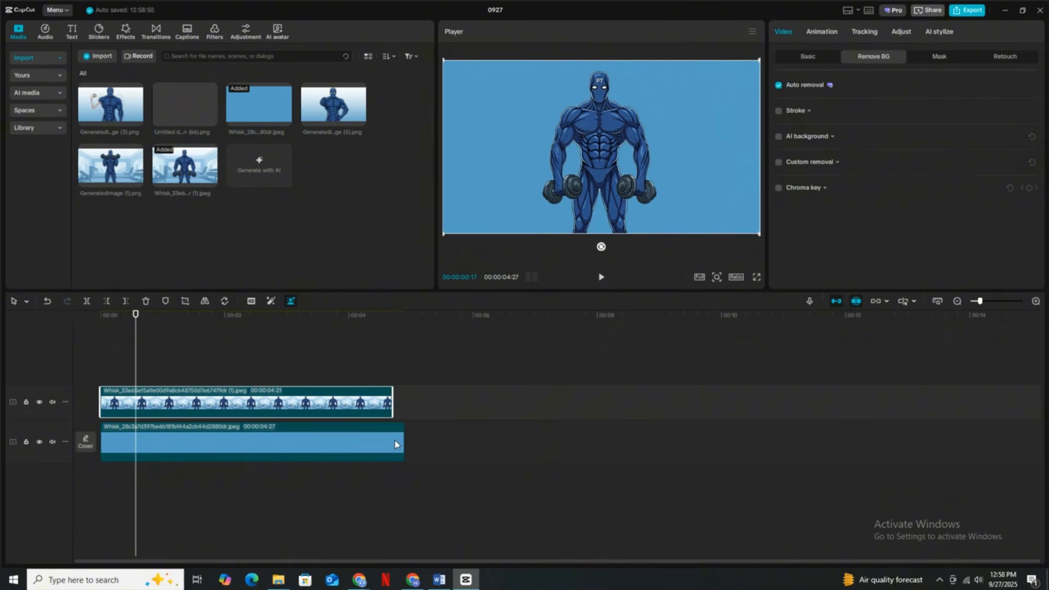
{"action": "left_click_drag", "start_coordinate": [394, 444], "coordinate": [382, 443]}
- Add GeneratedImage (1).png on a new track at 00:00:00:10, trim it to the clips below and auto-remove its background
{"action": "left_click", "coordinate": [113, 383]}
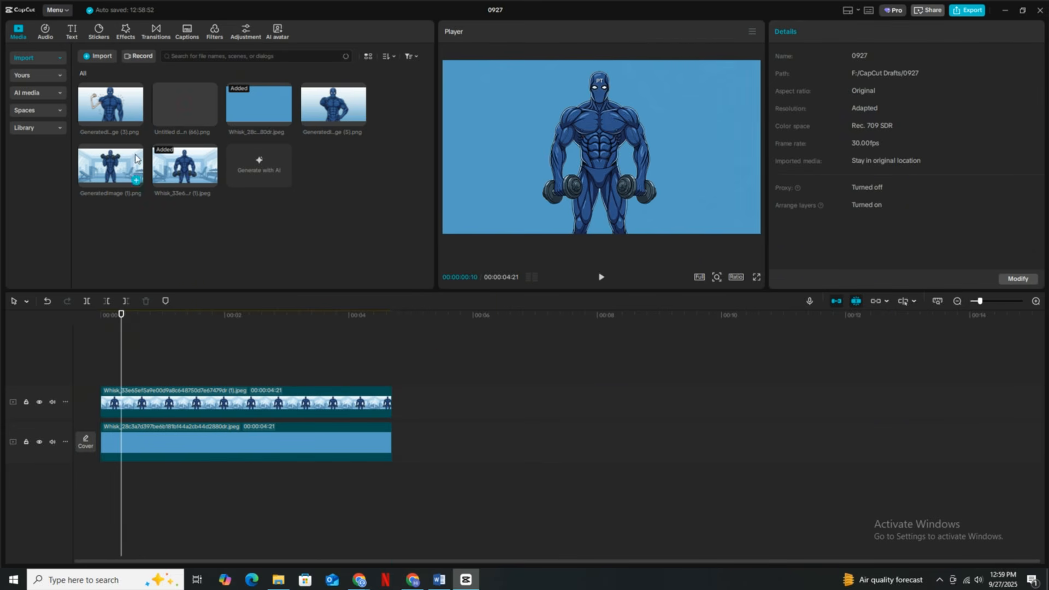
{"action": "left_click", "coordinate": [136, 180]}
{"action": "left_click_drag", "start_coordinate": [413, 359], "coordinate": [404, 364]}
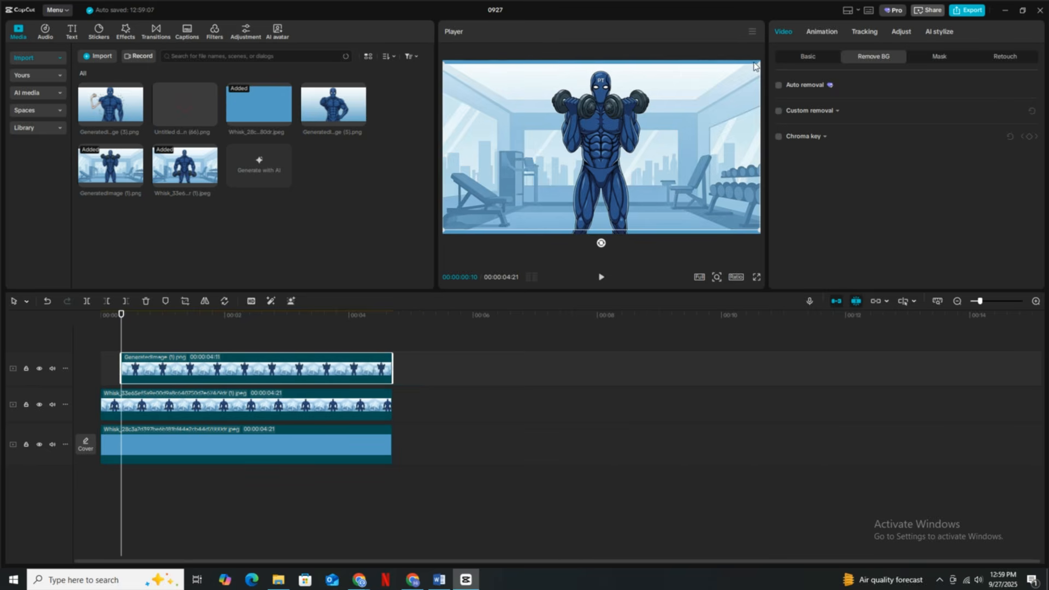
{"action": "left_click", "coordinate": [778, 86]}
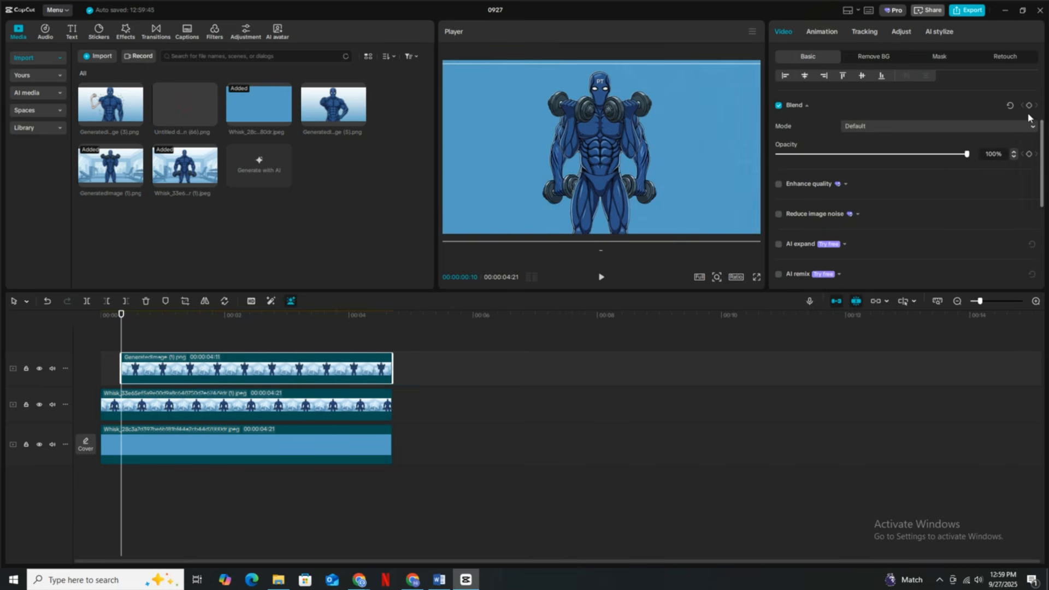
- Keyframe the raised-dumbbell image's opacity to fade from 100% at 00:00:00:10 to 0% at 00:00:00:20
{"action": "key", "text": "Right"}
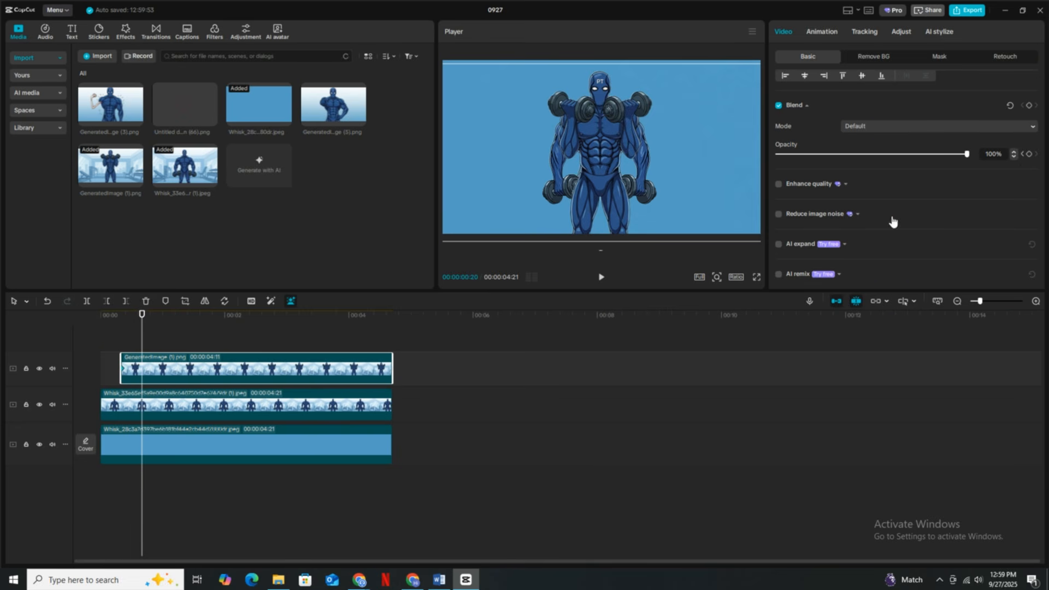
{"action": "left_click_drag", "start_coordinate": [874, 162], "coordinate": [590, 167]}
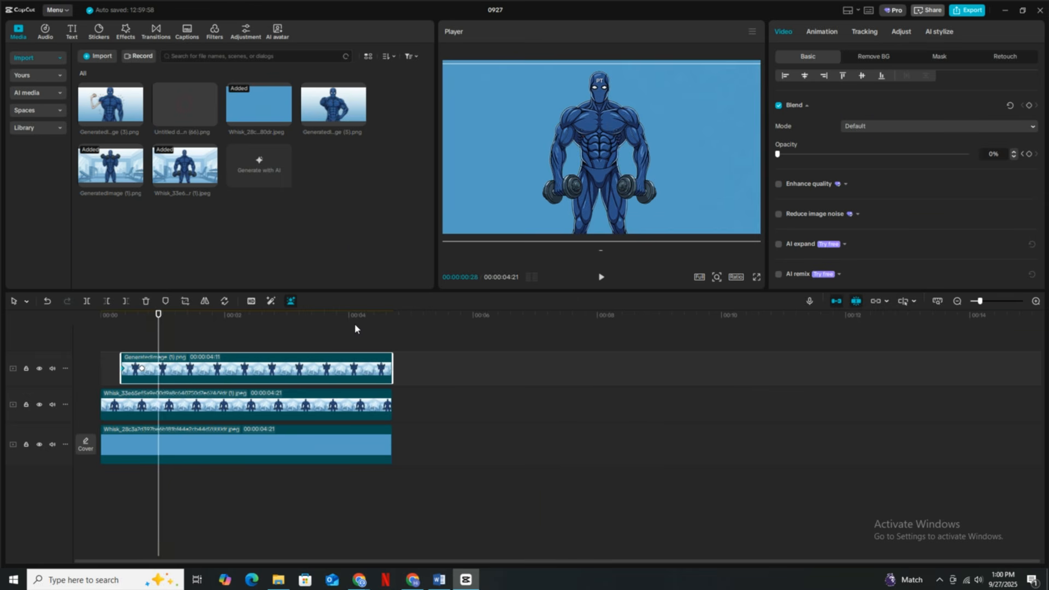
- Continue the raised-dumbbell image's opacity keyframes, alternating 100% and 0% about every ten frames up to about 00:00:02:10
{"action": "key", "text": "Right"}
{"action": "key", "text": "Right"}
{"action": "key", "text": "Right"}
{"action": "left_click_drag", "start_coordinate": [777, 154], "coordinate": [455, 289]}
{"action": "key", "text": "Right"}
{"action": "key", "text": "Right"}
{"action": "key", "text": "Right"}
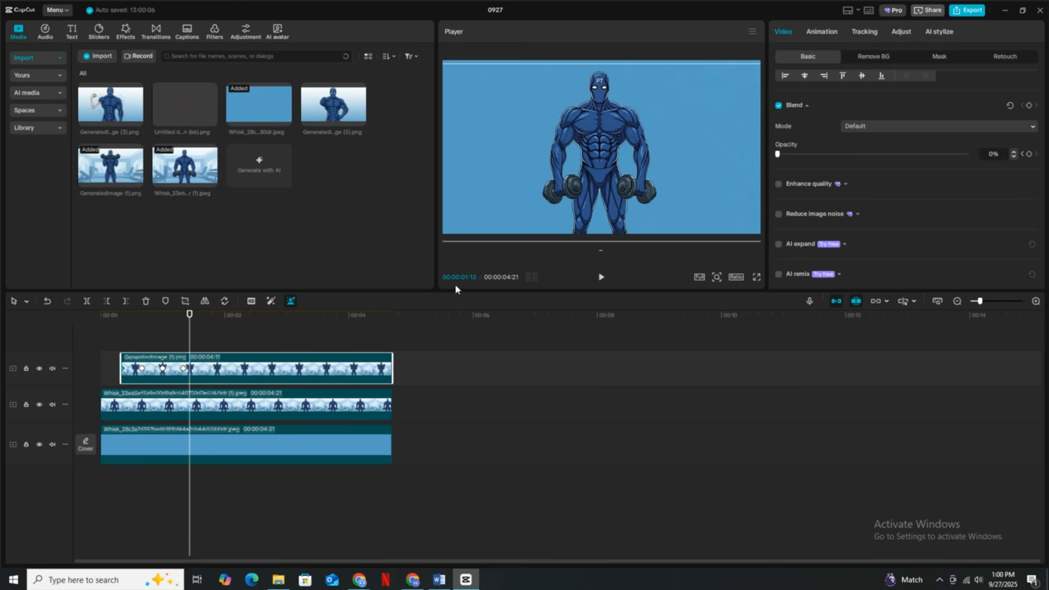
{"action": "left_click_drag", "start_coordinate": [777, 154], "coordinate": [967, 154]}
{"action": "key", "text": "Right"}
{"action": "key", "text": "Right"}
{"action": "key", "text": "Right"}
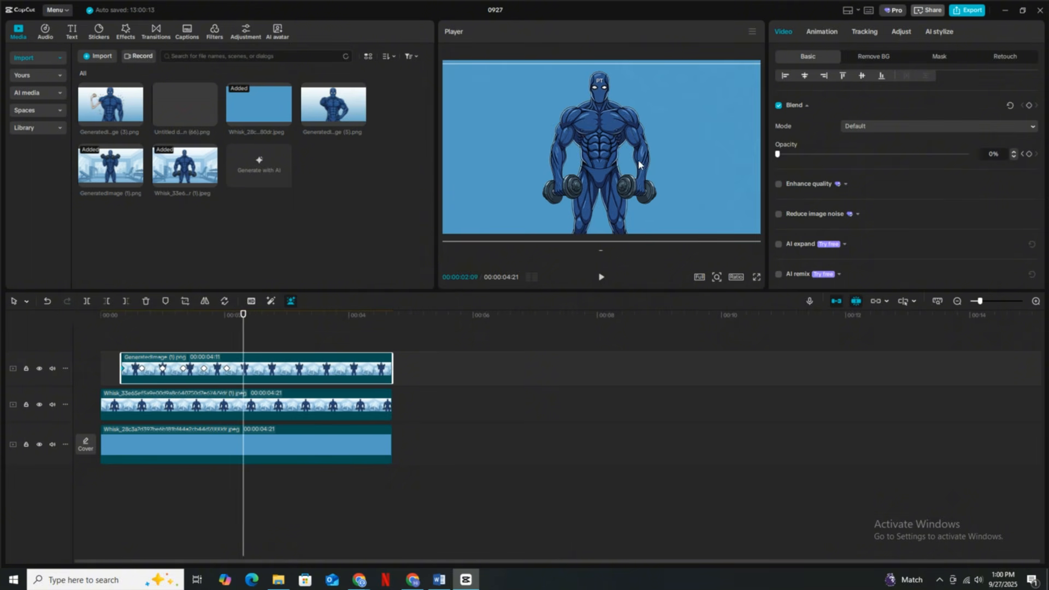
{"action": "key", "text": "Right"}
{"action": "key", "text": "Right"}
{"action": "key", "text": "Right"}
{"action": "left_click_drag", "start_coordinate": [777, 154], "coordinate": [683, 157]}
- Extend the raised-dumbbell image's alternating 0% and 100% opacity keyframes at the same spacing through 00:00:04:16
{"action": "key", "text": "Right"}
{"action": "key", "text": "Right"}
{"action": "key", "text": "Right"}
{"action": "key", "text": "Right"}
{"action": "key", "text": "Right"}
{"action": "key", "text": "Right"}
{"action": "key", "text": "Right"}
{"action": "key", "text": "Right"}
{"action": "key", "text": "Right"}
{"action": "key", "text": "Right"}
{"action": "key", "text": "Right"}
{"action": "key", "text": "Right"}
{"action": "key", "text": "Right"}
{"action": "key", "text": "Right"}
{"action": "key", "text": "Right"}
{"action": "key", "text": "Right"}
{"action": "key", "text": "Right"}
{"action": "key", "text": "Right"}
{"action": "key", "text": "Right"}
{"action": "key", "text": "Right"}
{"action": "key", "text": "Right"}
{"action": "key", "text": "Right"}
{"action": "key", "text": "Right"}
{"action": "key", "text": "Right"}
{"action": "key", "text": "Right"}
{"action": "key", "text": "Right"}
{"action": "key", "text": "Right"}
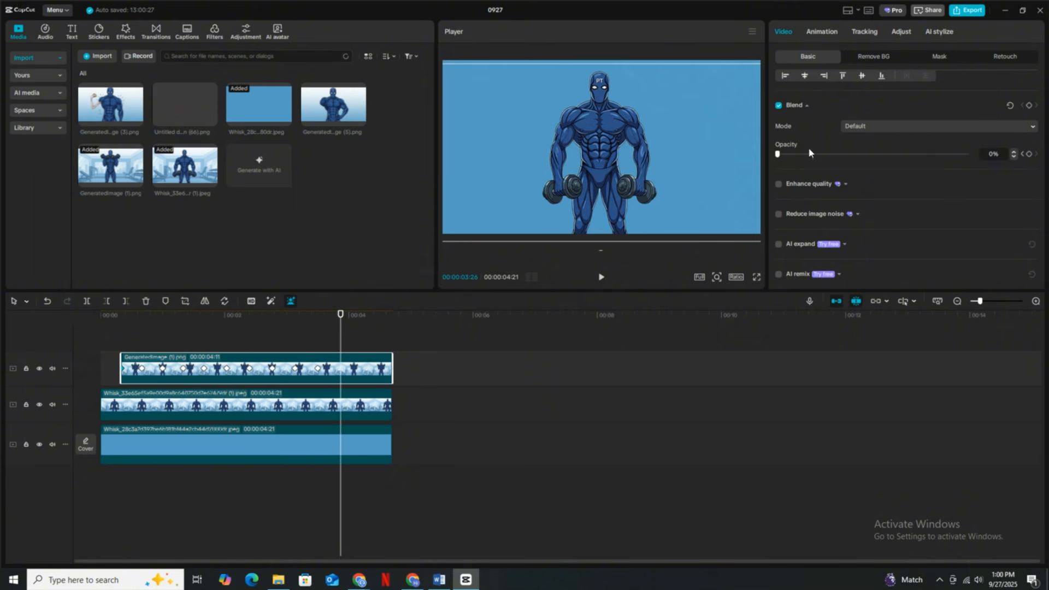
{"action": "key", "text": "Right"}
{"action": "key", "text": "Right"}
{"action": "key", "text": "Right"}
{"action": "key", "text": "Right"}
{"action": "key", "text": "Right"}
{"action": "key", "text": "Right"}
{"action": "key", "text": "Right"}
{"action": "key", "text": "Right"}
{"action": "key", "text": "Right"}
{"action": "key", "text": "Right"}
{"action": "left_click_drag", "start_coordinate": [777, 154], "coordinate": [733, 162]}
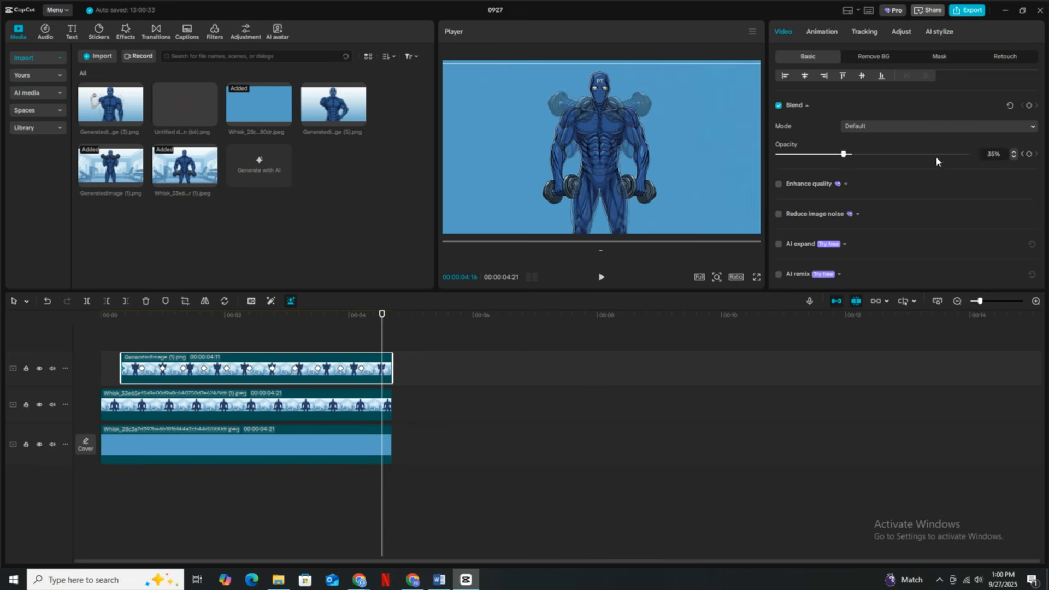
- Keyframe the lowered-dumbbell image's opacity at 00:00:00:10, and at 100% at 00:00:00:20 where the raised-dumbbell image is transparent
{"action": "left_click", "coordinate": [121, 342]}
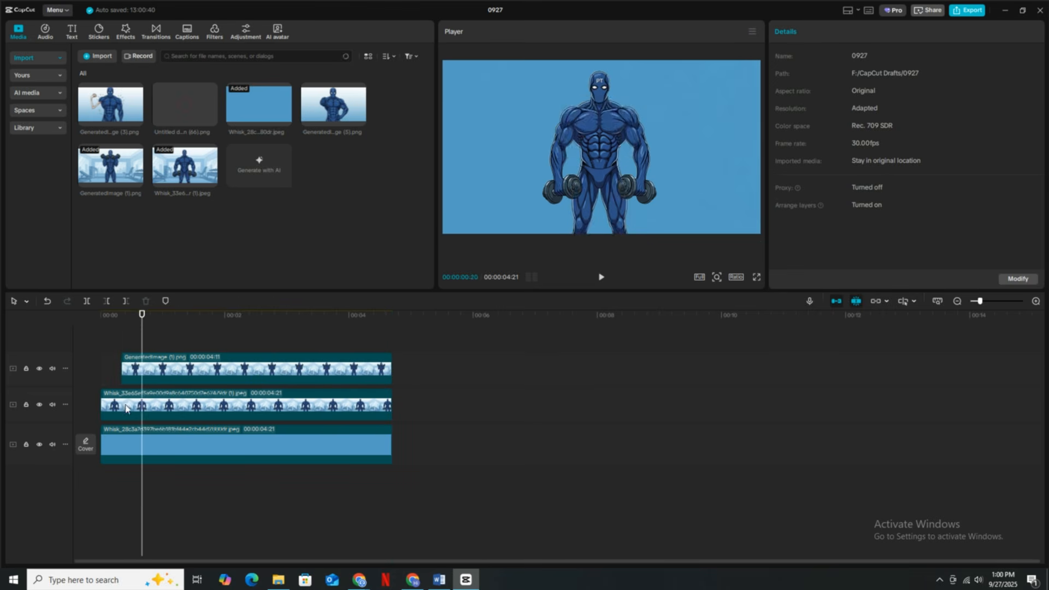
{"action": "left_click", "coordinate": [125, 346]}
{"action": "left_click", "coordinate": [148, 365]}
{"action": "left_click", "coordinate": [265, 392]}
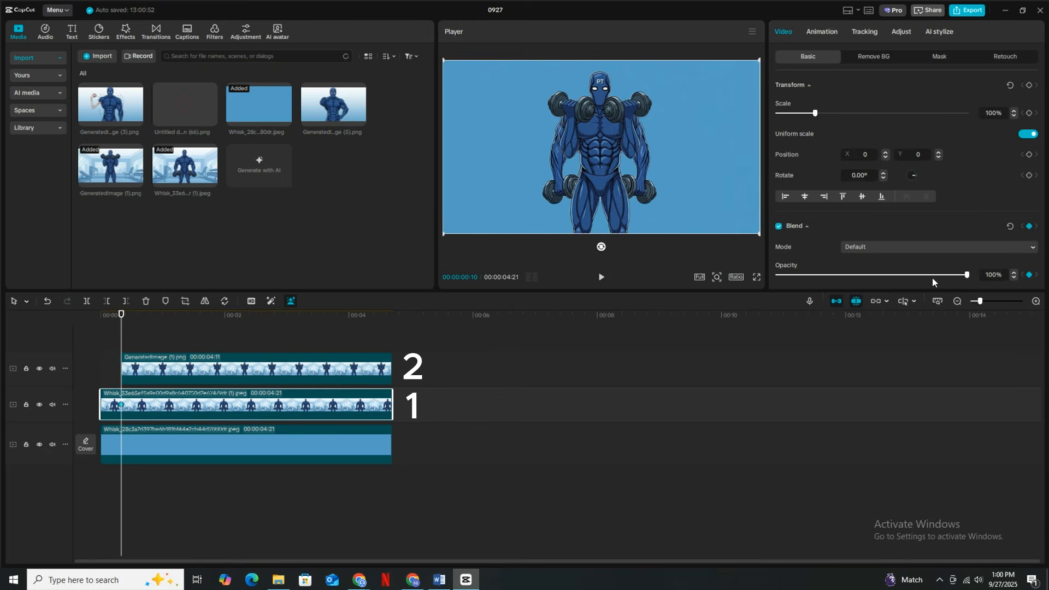
{"action": "left_click", "coordinate": [142, 342]}
{"action": "left_click", "coordinate": [143, 360]}
{"action": "mouse_move", "coordinate": [967, 275]}
{"action": "left_mouse_down"}
{"action": "mouse_move", "coordinate": [777, 275]}
{"action": "mouse_move", "coordinate": [966, 274]}
{"action": "left_mouse_up"}
{"action": "left_click", "coordinate": [140, 403]}
{"action": "left_click", "coordinate": [144, 361]}
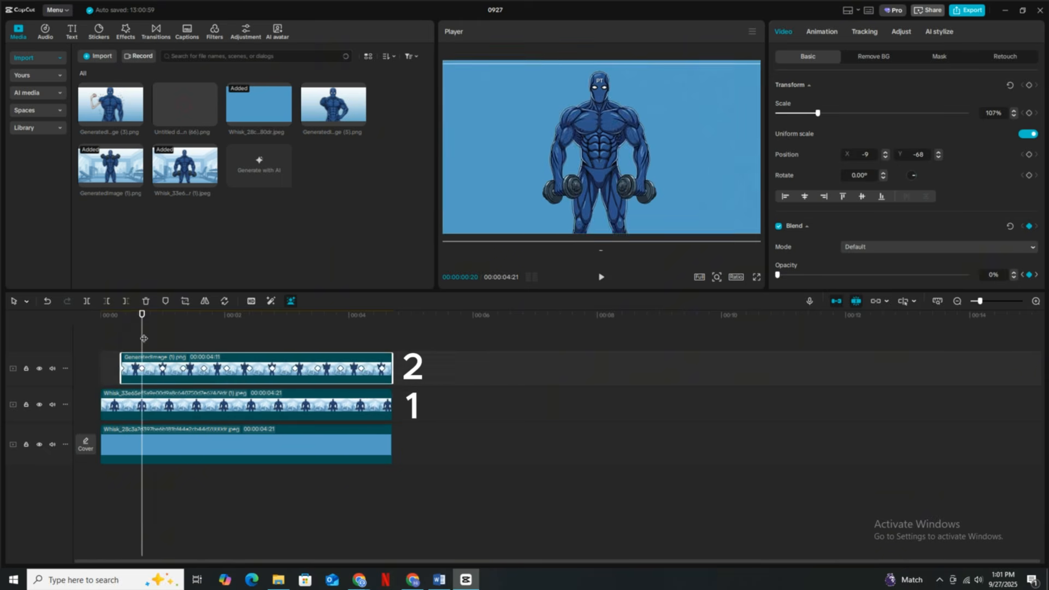
- Keyframe the lowered-dumbbell image's opacity opposite to the raised image's next keyframe, and at 100% at 00:00:01:10
{"action": "left_click", "coordinate": [163, 339]}
{"action": "mouse_move", "coordinate": [777, 275]}
{"action": "left_mouse_down"}
{"action": "mouse_move", "coordinate": [967, 275]}
{"action": "mouse_move", "coordinate": [778, 274]}
{"action": "left_mouse_up"}
{"action": "scroll", "coordinate": [820, 252], "scroll_direction": "down", "scroll_amount": 1}
{"action": "left_click", "coordinate": [184, 341]}
{"action": "left_click", "coordinate": [185, 361]}
{"action": "mouse_move", "coordinate": [967, 235]}
{"action": "left_mouse_down"}
{"action": "mouse_move", "coordinate": [777, 236]}
{"action": "mouse_move", "coordinate": [967, 236]}
{"action": "left_mouse_up"}
{"action": "left_click", "coordinate": [185, 403]}
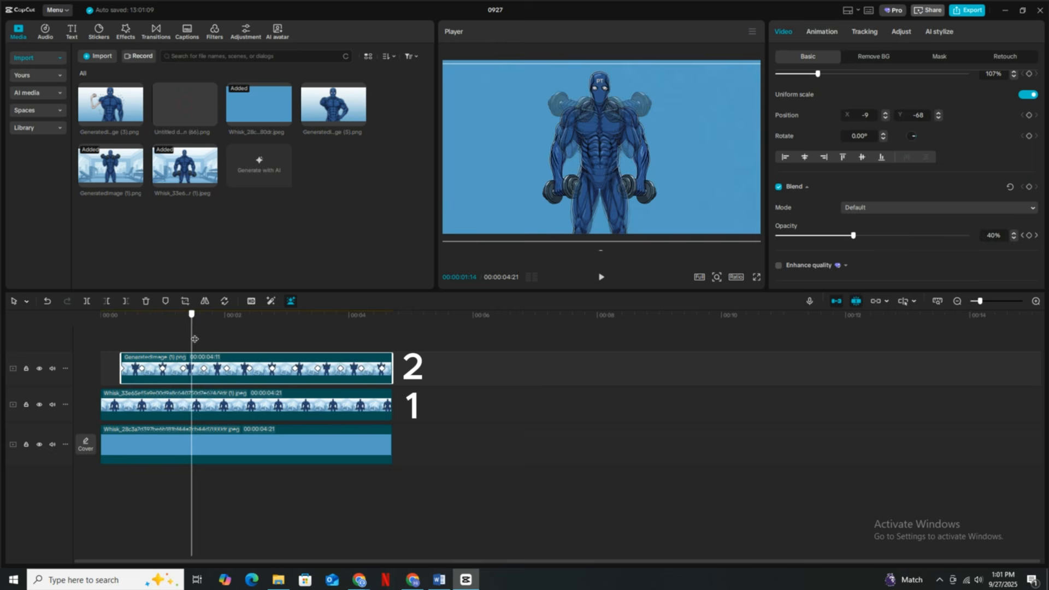
- Try to keyframe the lowered-dumbbell image's opacity to 0% at about 00:00:01:20 and continue to 00:00:02:01
{"action": "left_click_drag", "start_coordinate": [195, 339], "coordinate": [204, 339]}
{"action": "left_click", "coordinate": [204, 403]}
{"action": "left_click_drag", "start_coordinate": [967, 235], "coordinate": [778, 236]}
{"action": "left_click", "coordinate": [205, 361]}
{"action": "left_click_drag", "start_coordinate": [203, 339], "coordinate": [227, 356]}
{"action": "left_click", "coordinate": [272, 403]}
{"action": "left_click", "coordinate": [274, 358]}
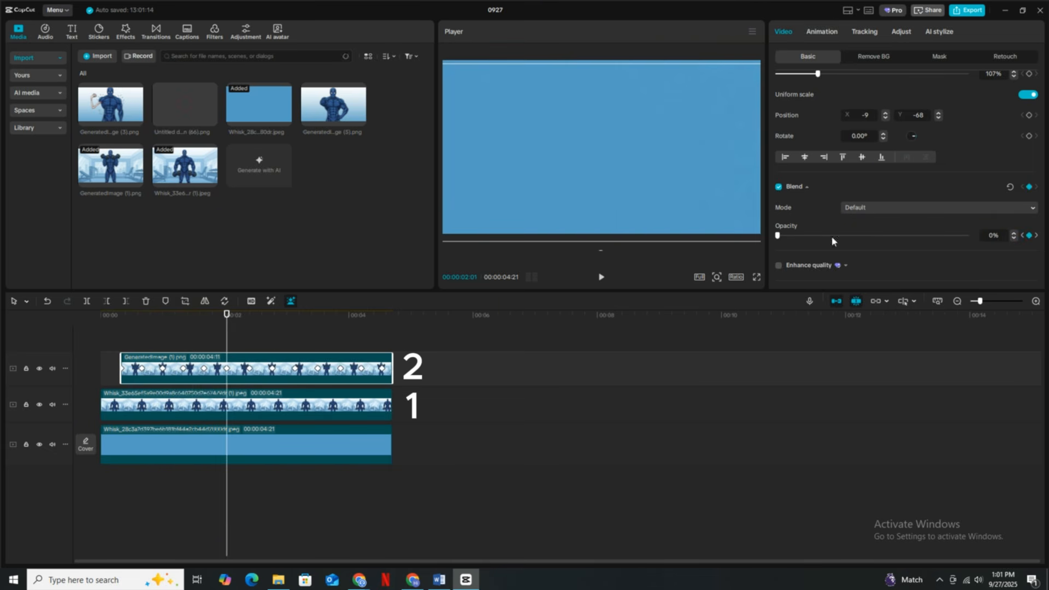
- Keyframe the lowered-dumbbell image's opacity to 0% at about 00:00:01:20 and to 100% at 00:00:02:01
{"action": "left_click", "coordinate": [159, 341]}
{"action": "left_click", "coordinate": [201, 359]}
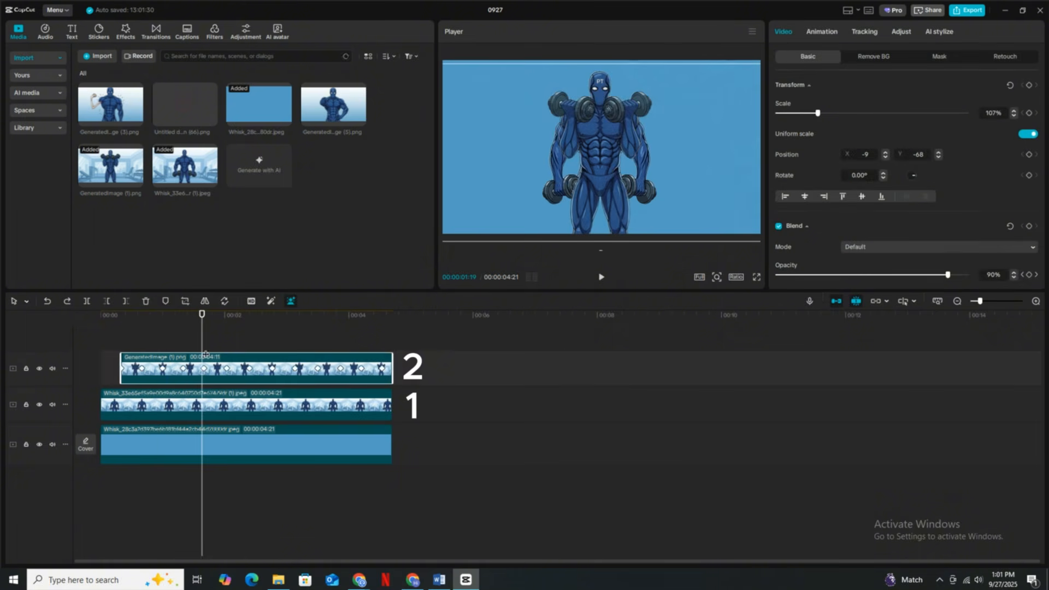
{"action": "left_click_drag", "start_coordinate": [201, 355], "coordinate": [203, 355]}
{"action": "left_click", "coordinate": [205, 403]}
{"action": "left_click_drag", "start_coordinate": [966, 275], "coordinate": [777, 275]}
{"action": "left_click", "coordinate": [218, 359]}
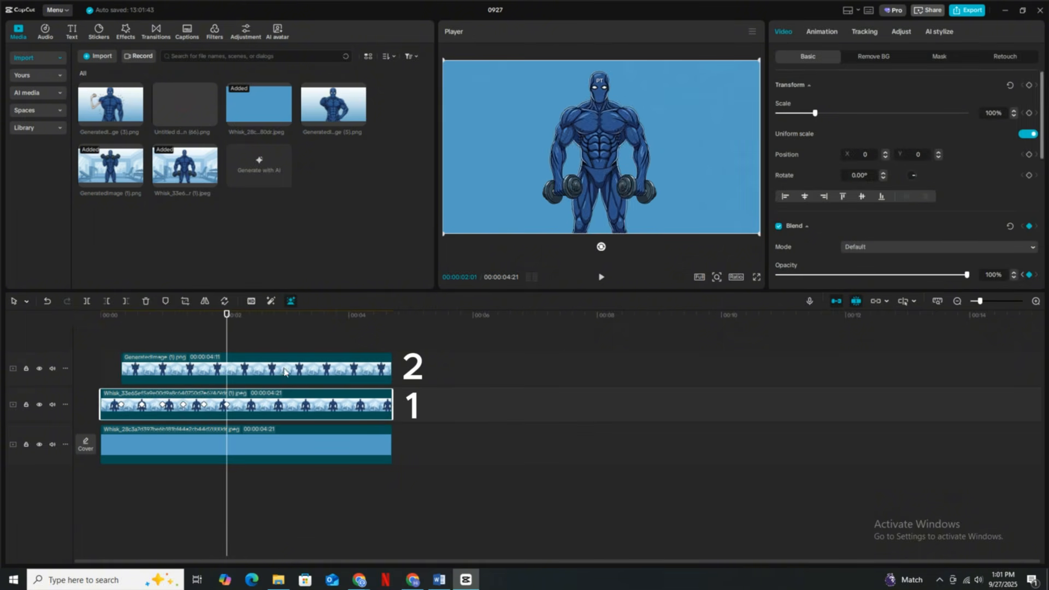
- Alternate the lowered-dumbbell image's opacity between 0% and 100% at the remaining keyframe times, opposite to the raised-dumbbell image
{"action": "left_click", "coordinate": [251, 370]}
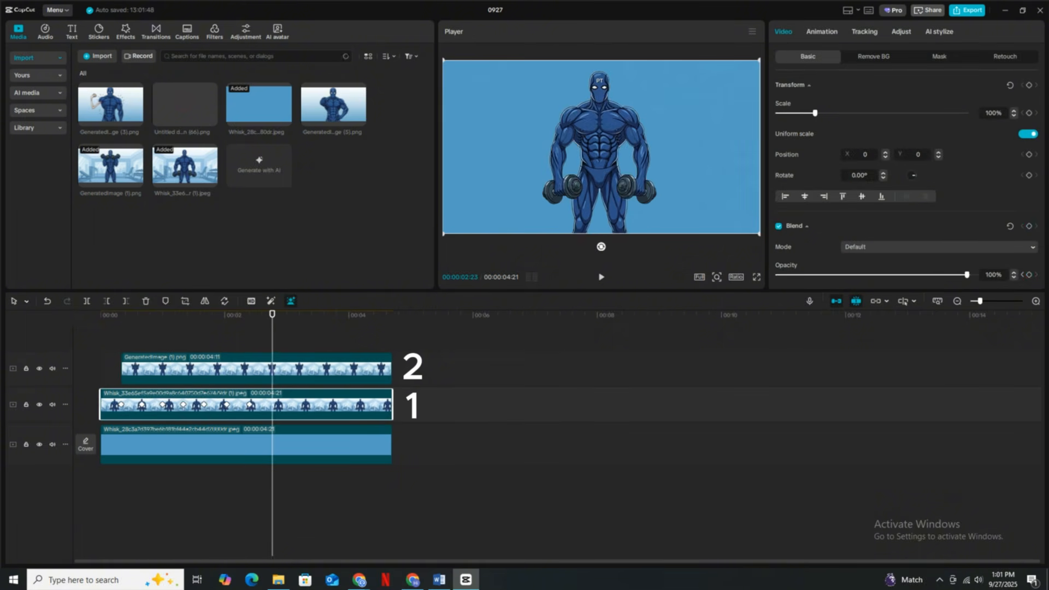
{"action": "left_click_drag", "start_coordinate": [497, 292], "coordinate": [495, 295]}
{"action": "left_click", "coordinate": [306, 363]}
{"action": "left_click", "coordinate": [324, 344]}
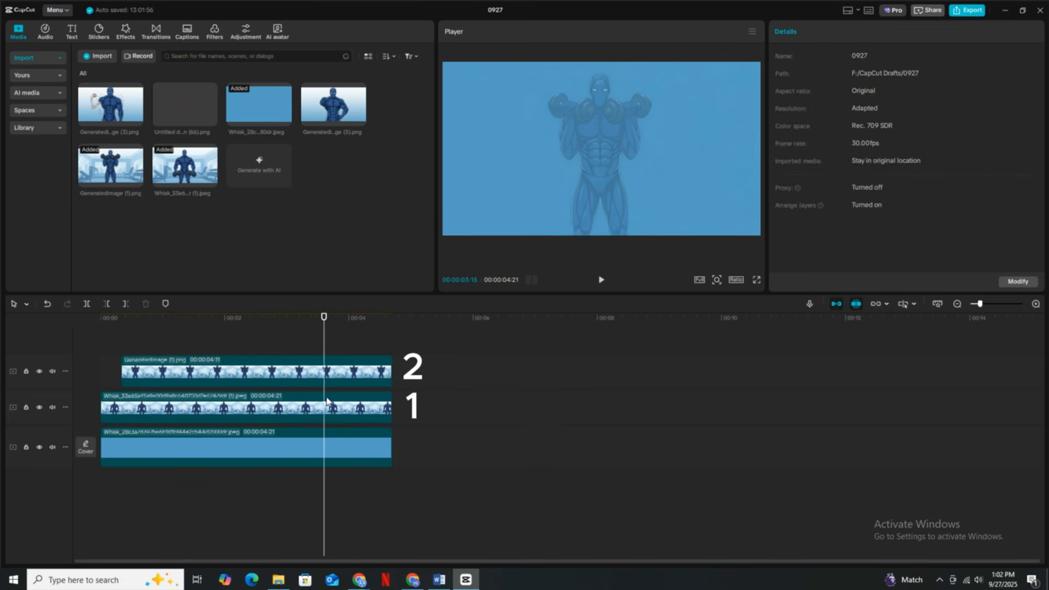
{"action": "left_click", "coordinate": [324, 360]}
{"action": "left_click_drag", "start_coordinate": [323, 351], "coordinate": [321, 351]}
{"action": "left_click", "coordinate": [326, 377]}
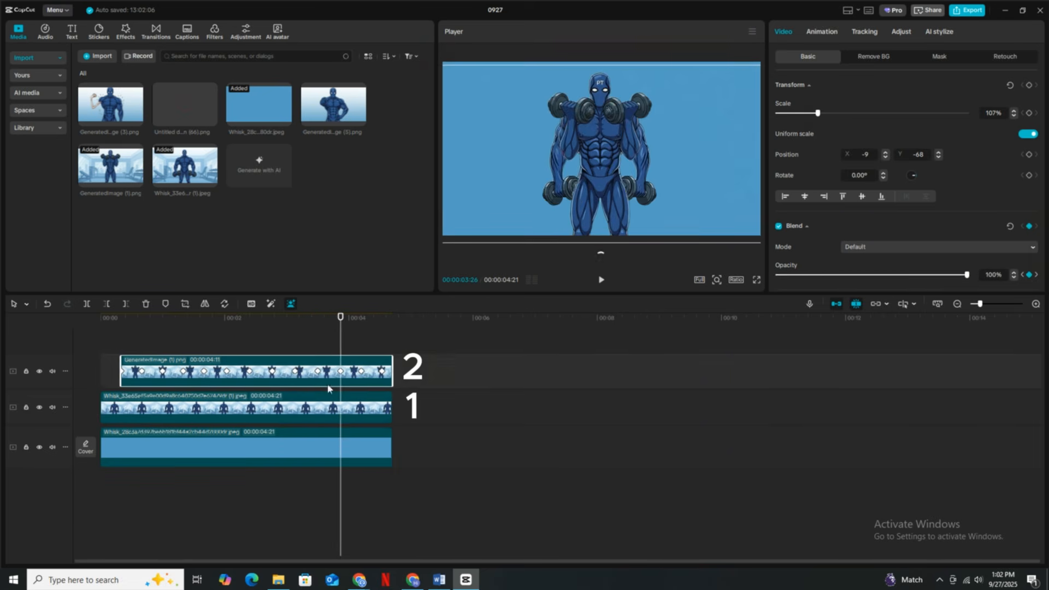
- Play the dumbbell animation in full screen, and combine the two character image clips into a compound clip
{"action": "left_click", "coordinate": [756, 279]}
{"action": "key", "text": "space"}
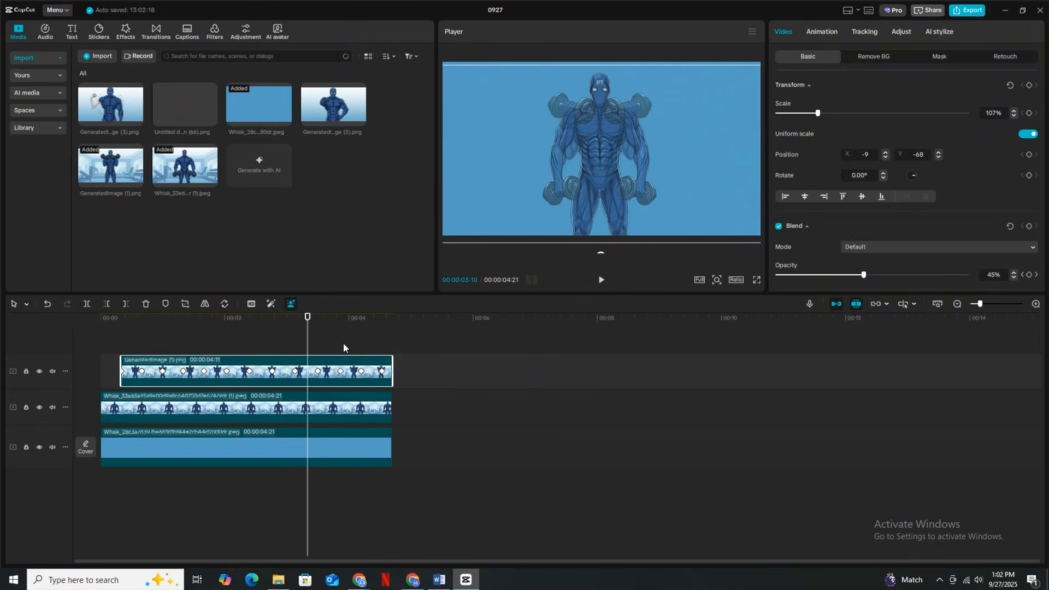
{"action": "left_click_drag", "start_coordinate": [344, 348], "coordinate": [332, 408]}
{"action": "right_click", "coordinate": [333, 408]}
{"action": "left_click", "coordinate": [369, 356]}
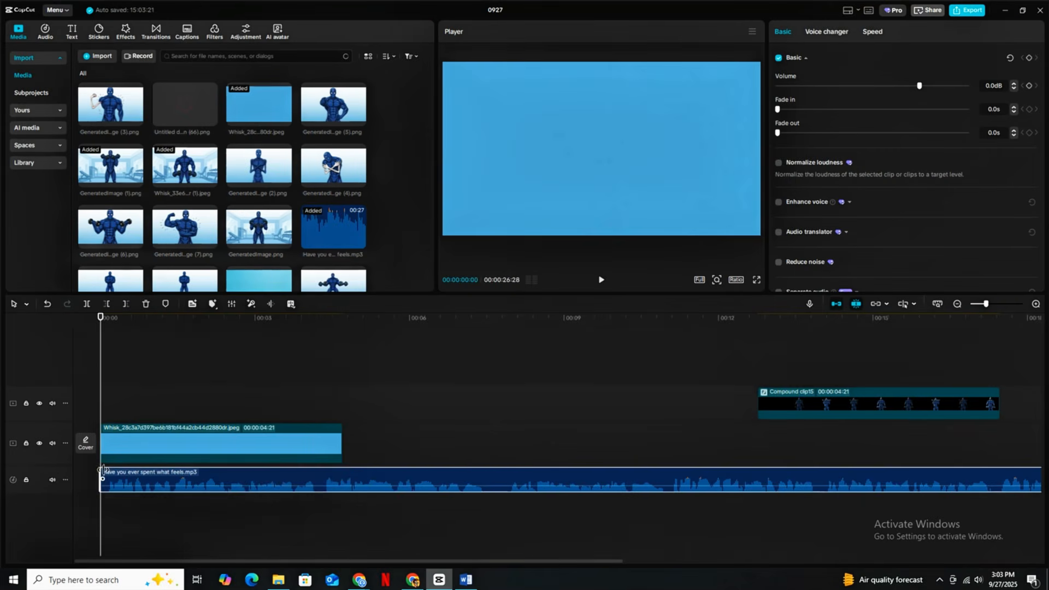
- Split the Have you ever spent what feels.mp3 voiceover into segments and shift them to close the pauses
{"action": "left_click", "coordinate": [310, 504]}
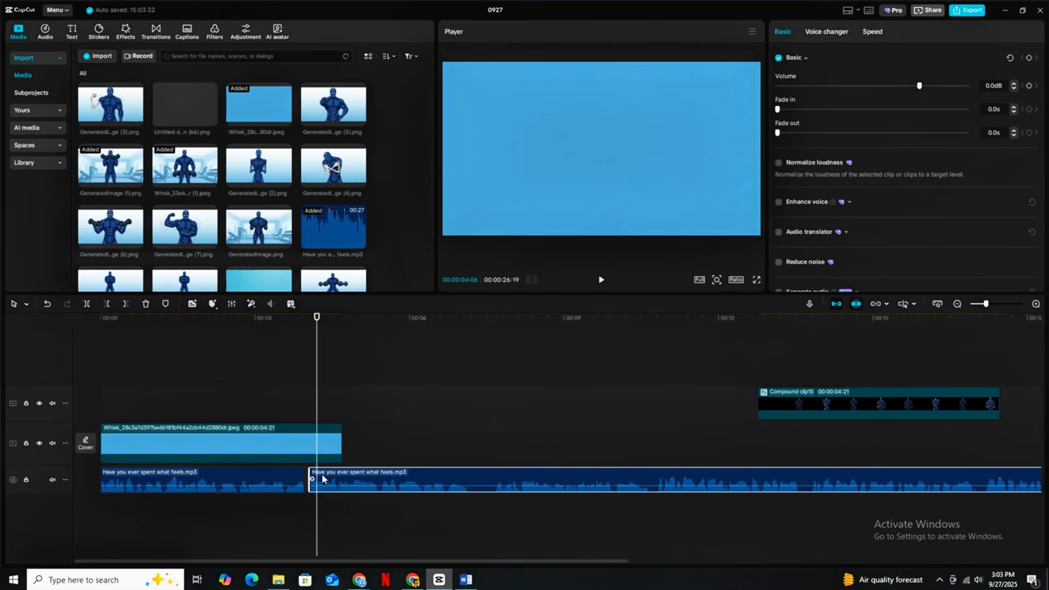
{"action": "left_click_drag", "start_coordinate": [323, 479], "coordinate": [490, 474]}
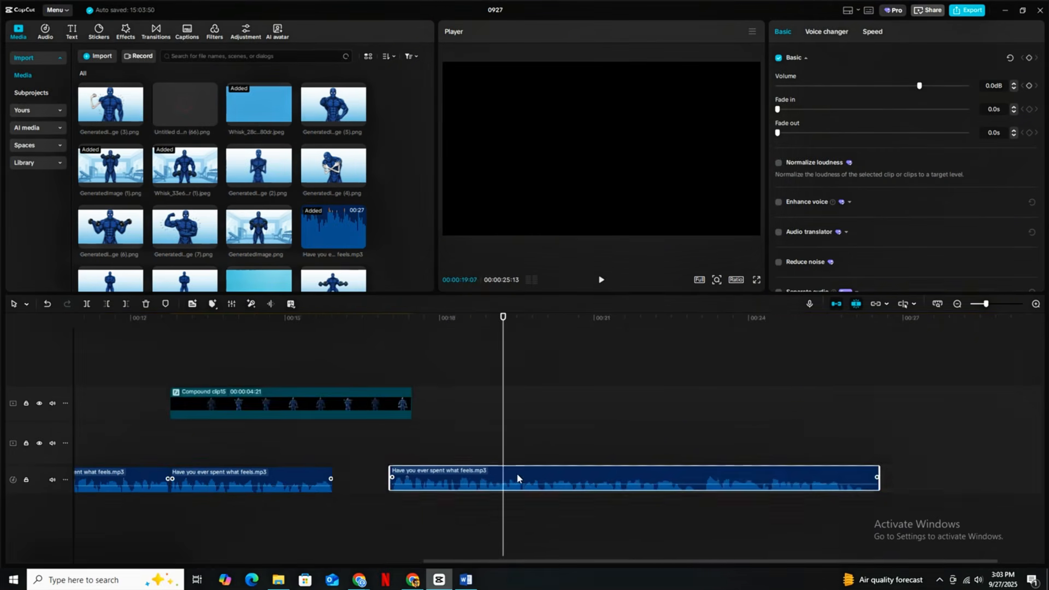
{"action": "left_click_drag", "start_coordinate": [518, 477], "coordinate": [776, 478]}
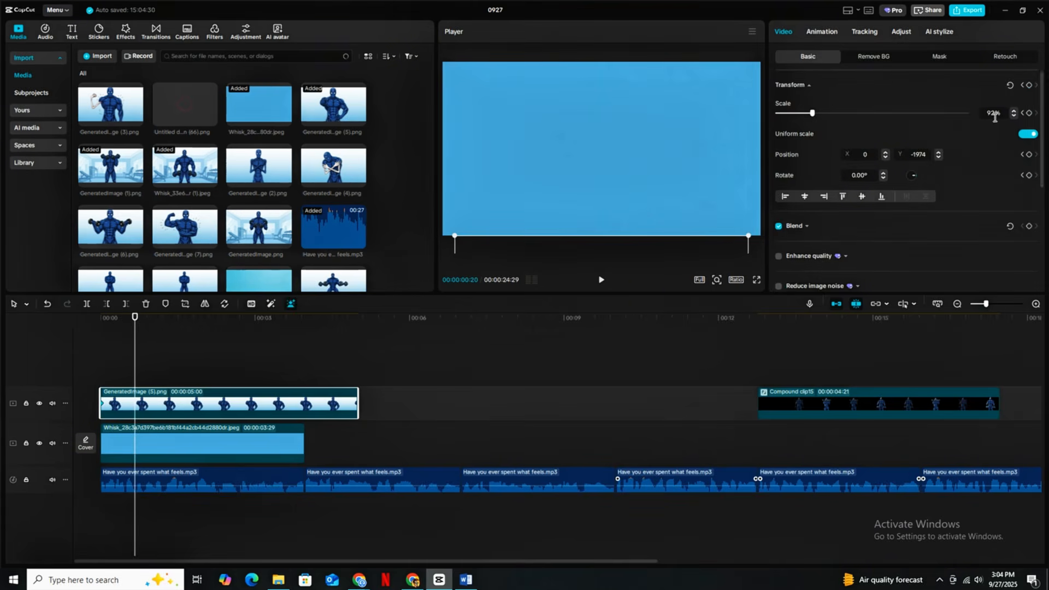
- Raise GeneratedImage (5).png into the frame at 00:00:00:20 to keyframe its slide-in from below
{"action": "left_click_drag", "start_coordinate": [743, 168], "coordinate": [743, 179]}
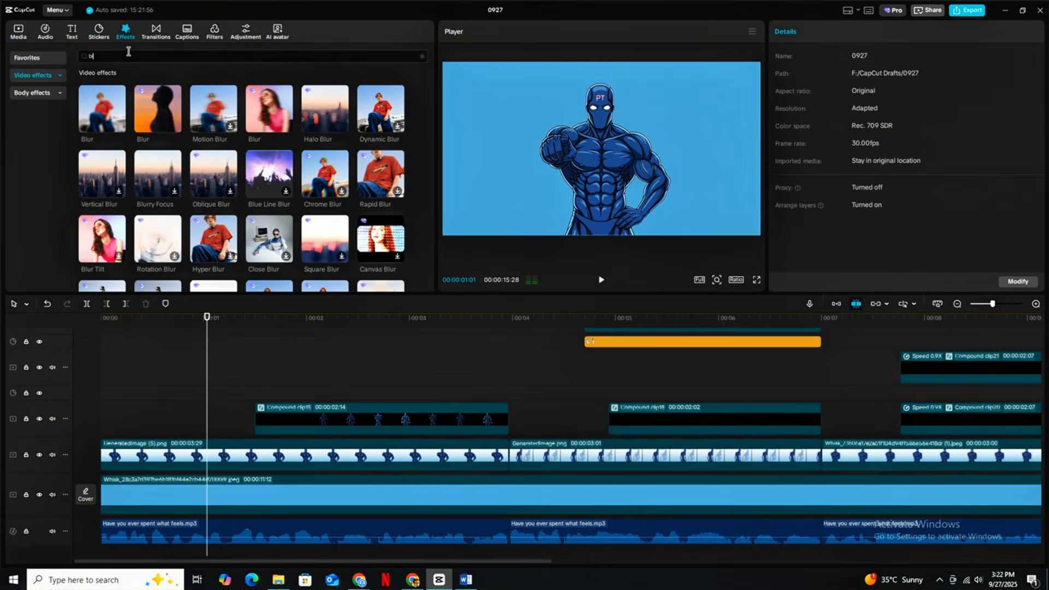
- Search the effects for play and apply Play Pendulum to GeneratedImage (5).png with Strength 10, Twist 0 and Speed 25
{"action": "left_click", "coordinate": [126, 58]}
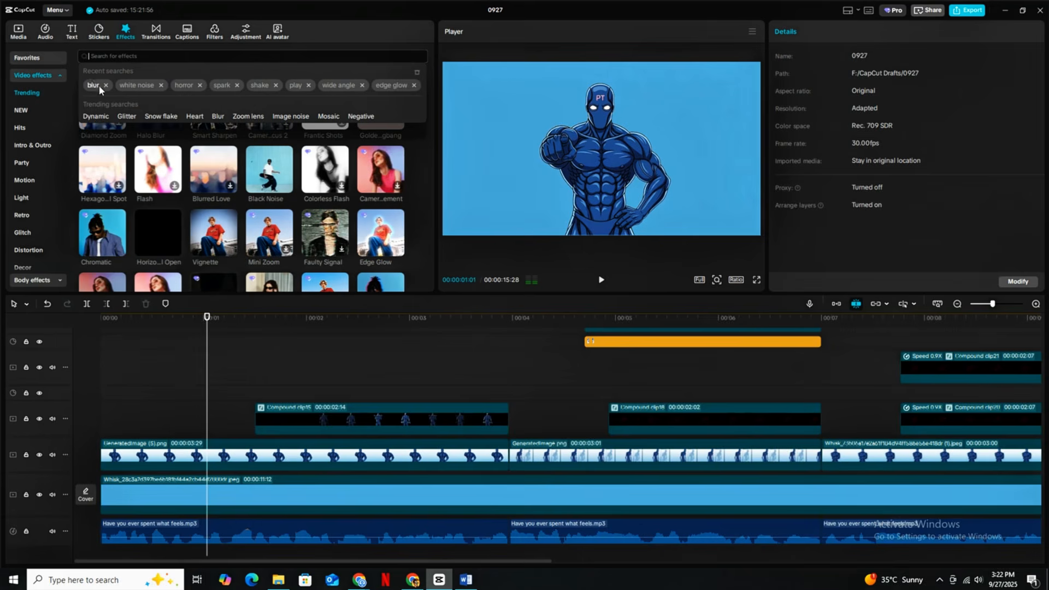
{"action": "left_click", "coordinate": [294, 85]}
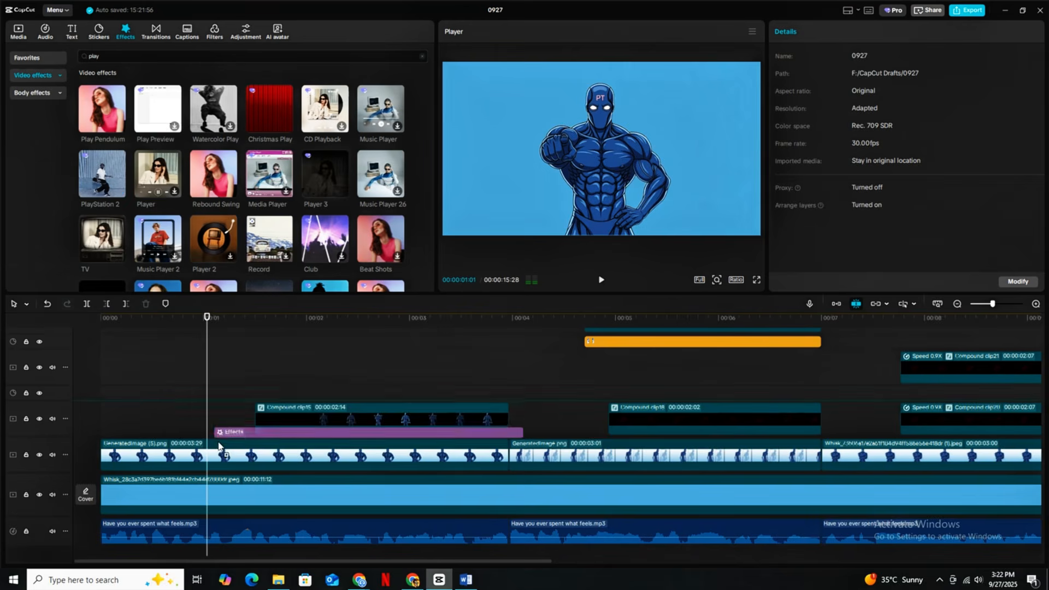
{"action": "left_click_drag", "start_coordinate": [218, 445], "coordinate": [232, 456]}
{"action": "left_click_drag", "start_coordinate": [901, 128], "coordinate": [808, 148]}
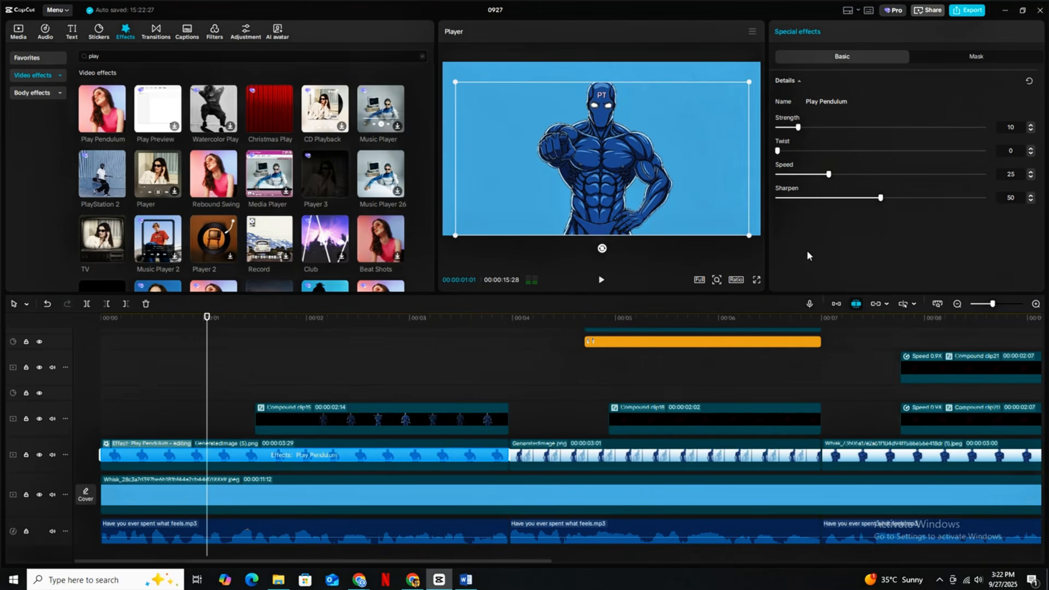
- Play the edited video in full screen to review the pendulum motion and the composited clips
{"action": "left_click", "coordinate": [756, 280]}
{"action": "key", "text": "space"}
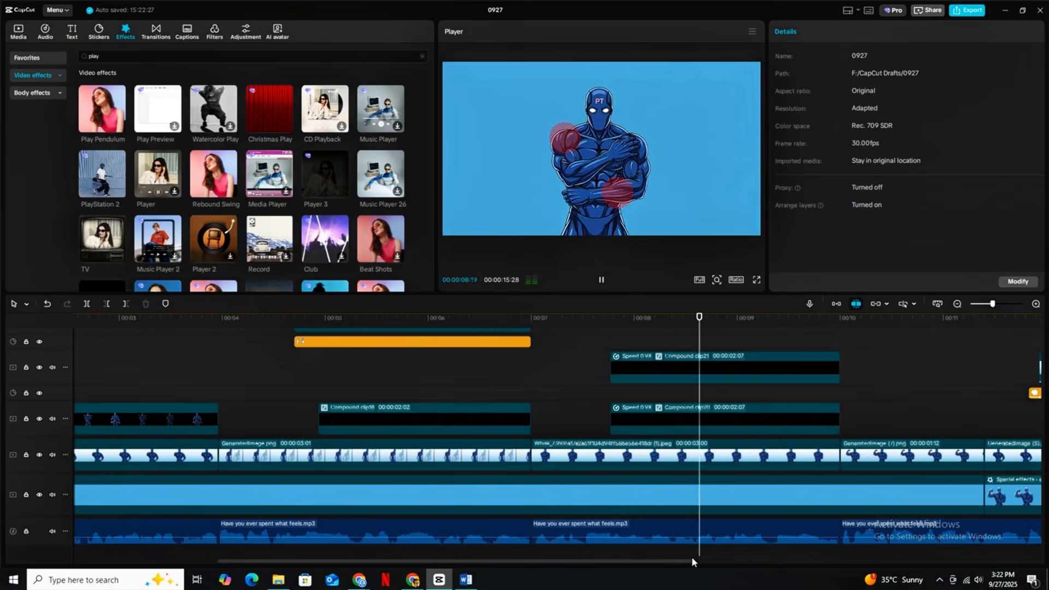
{"action": "left_click_drag", "start_coordinate": [692, 560], "coordinate": [870, 559]}
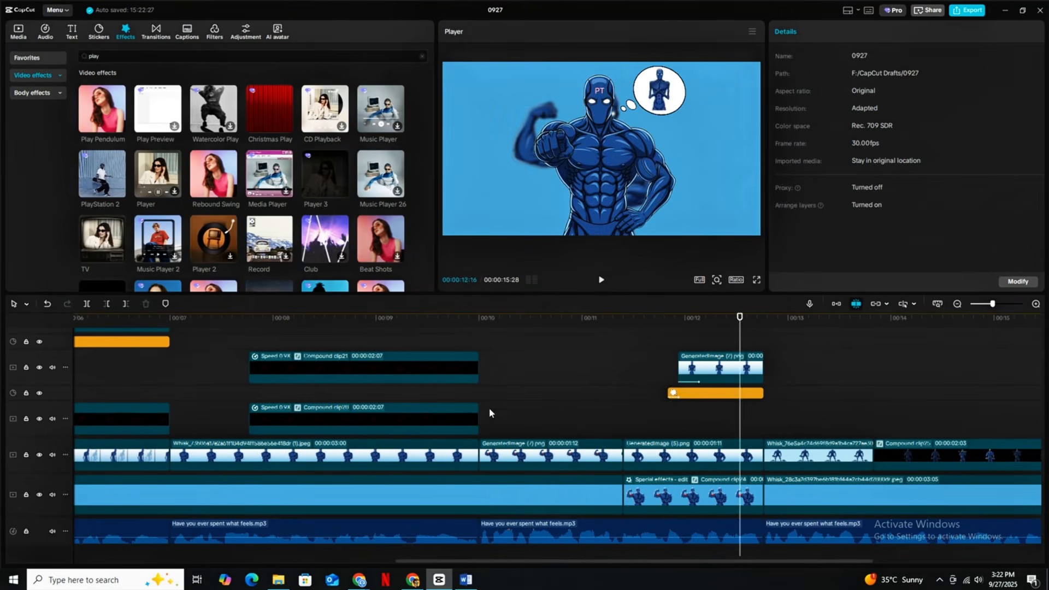
- Apply the Play Pendulum effect to the GeneratedImage (7).png clip at about 00:00:10:17
{"action": "left_click_drag", "start_coordinate": [598, 560], "coordinate": [479, 560]}
{"action": "left_click", "coordinate": [481, 498]}
{"action": "left_click_drag", "start_coordinate": [469, 391], "coordinate": [601, 455]}
{"action": "right_click", "coordinate": [613, 455]}
{"action": "left_click", "coordinate": [770, 405]}
{"action": "left_click", "coordinate": [780, 404]}
{"action": "left_click_drag", "start_coordinate": [103, 108], "coordinate": [780, 455]}
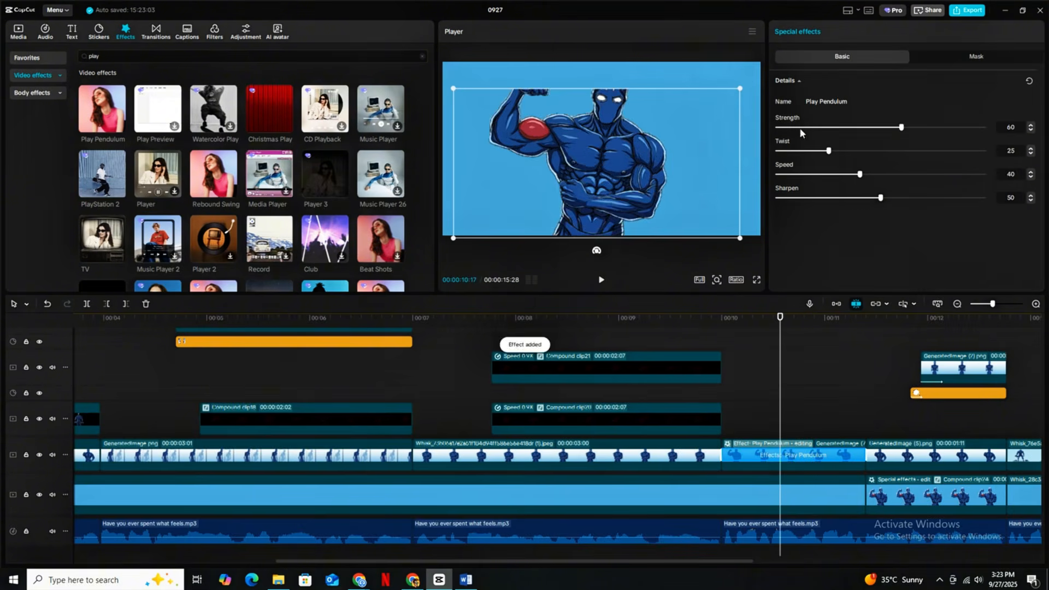
- Set this clip's Play Pendulum Strength to about 10 and Twist to 0, and lower its Speed
{"action": "left_click_drag", "start_coordinate": [901, 128], "coordinate": [798, 127]}
{"action": "left_click_drag", "start_coordinate": [829, 150], "coordinate": [777, 150]}
{"action": "left_click_drag", "start_coordinate": [859, 175], "coordinate": [815, 174]}
{"action": "left_click", "coordinate": [1030, 173]}
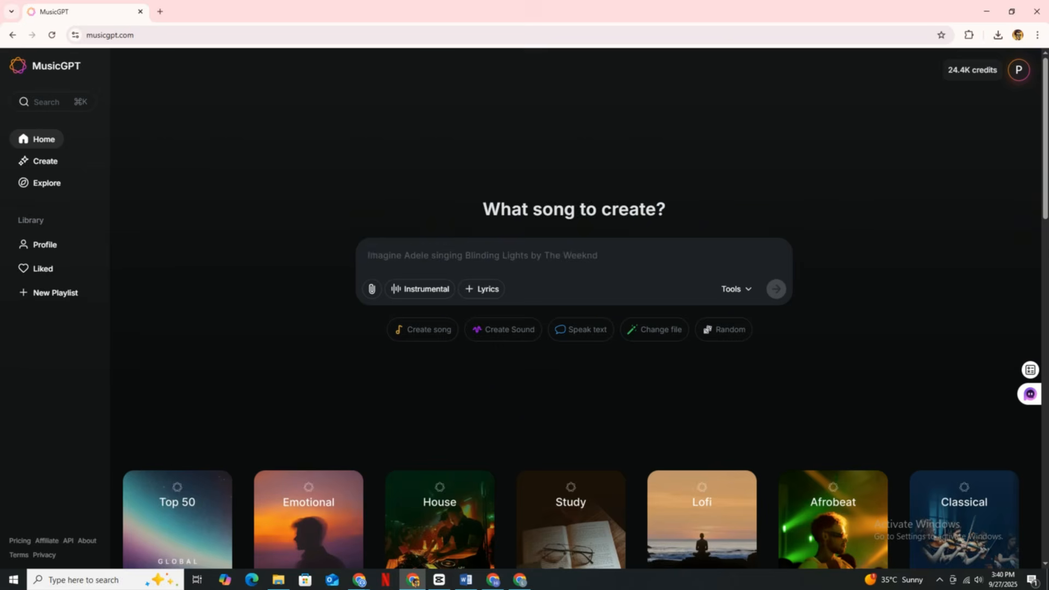
- Copy the music description prompt under 7) MusicGPT Prompt from the Word document and paste it into a new DeepSeek chat
{"action": "scroll", "coordinate": [544, 315], "scroll_direction": "down", "scroll_amount": 10}
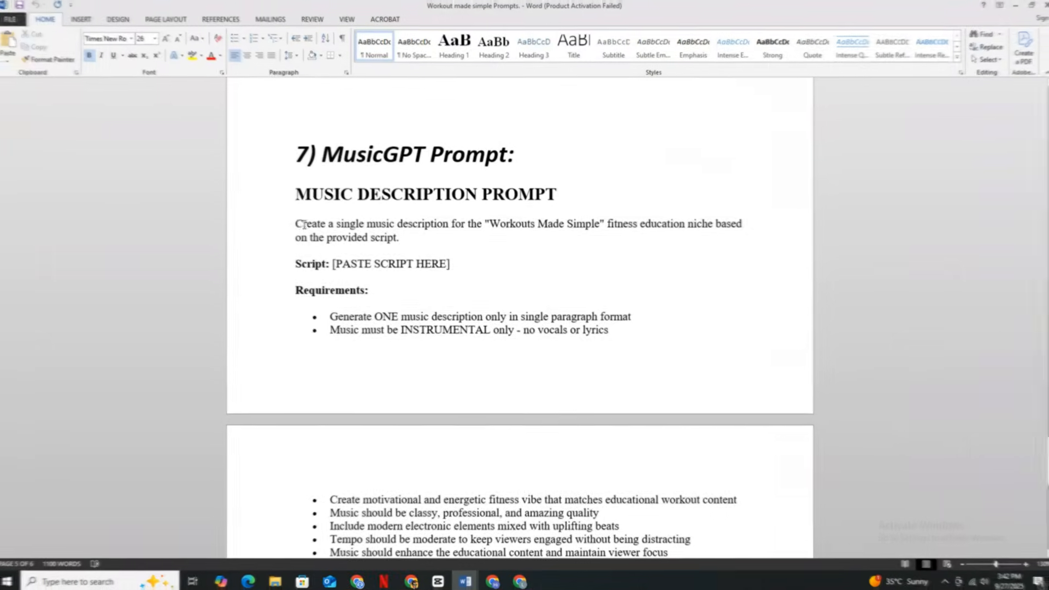
{"action": "left_click_drag", "start_coordinate": [297, 220], "coordinate": [652, 402]}
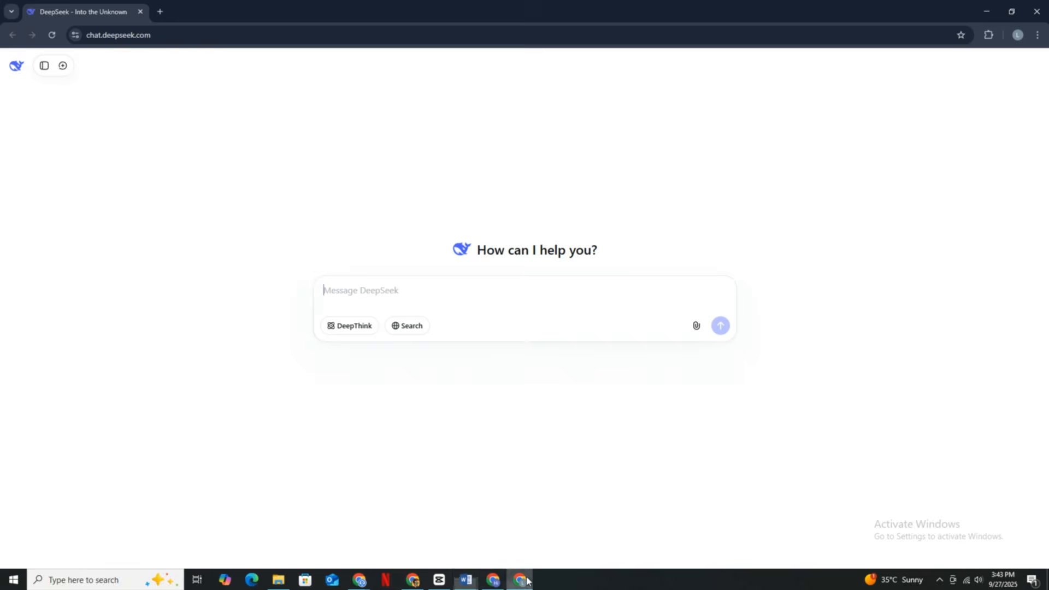
{"action": "key", "text": "ctrl+v"}
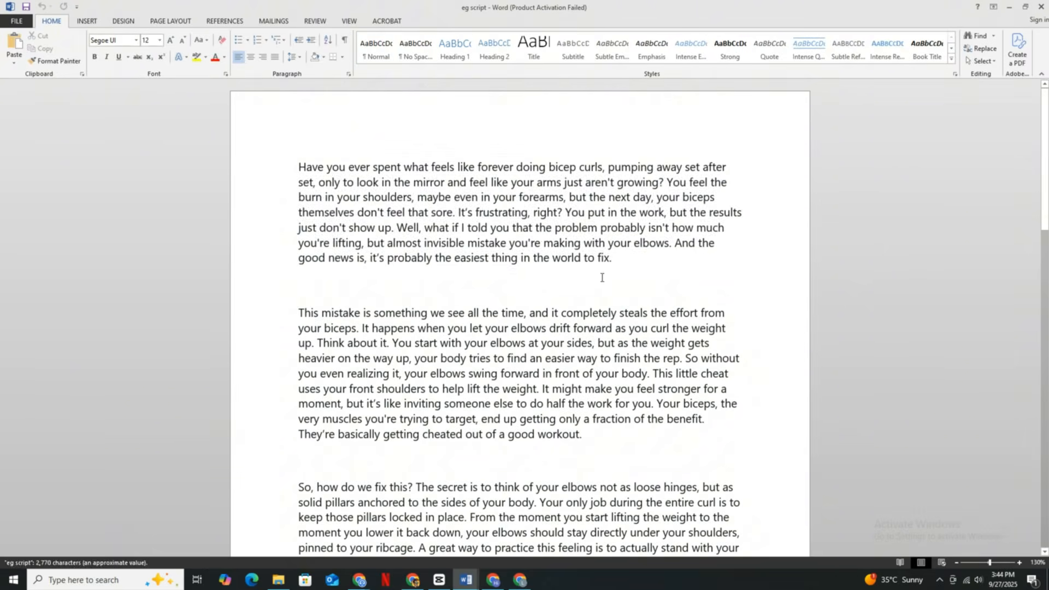
- Replace the PASTE SCRIPT HERE placeholder with the first paragraph of the eg script Word document and send the prompt in DeepSeek
{"action": "left_click_drag", "start_coordinate": [613, 257], "coordinate": [297, 169]}
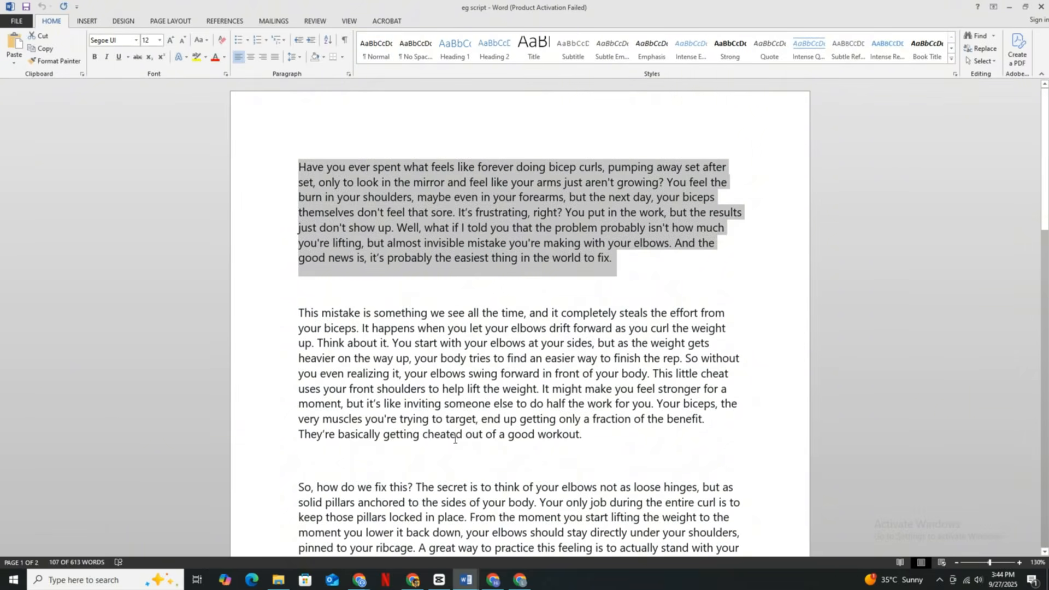
{"action": "left_click", "coordinate": [522, 582]}
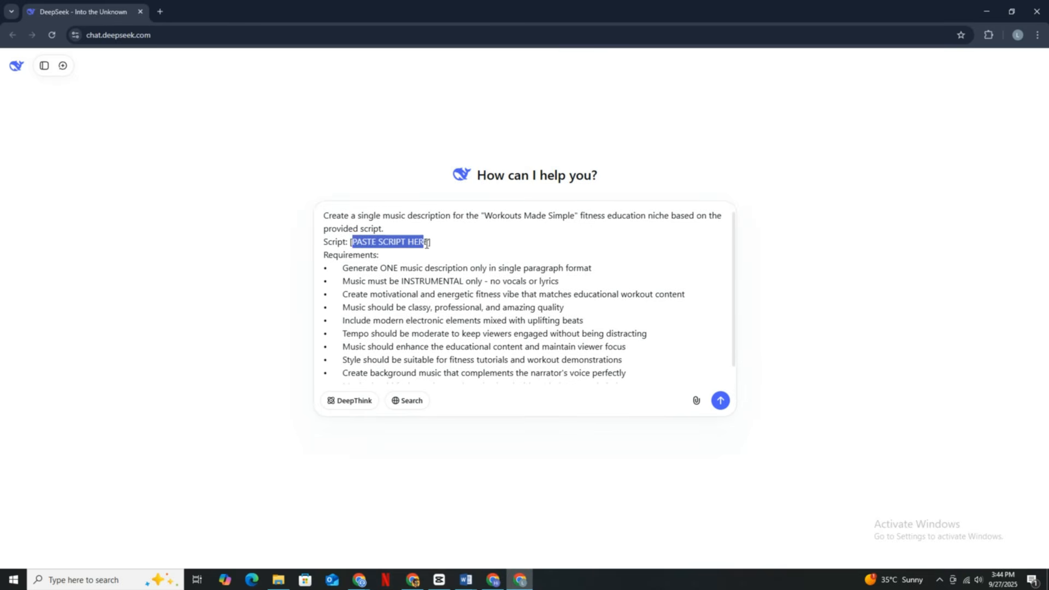
{"action": "key", "text": "ctrl+v"}
{"action": "key", "text": "Return"}
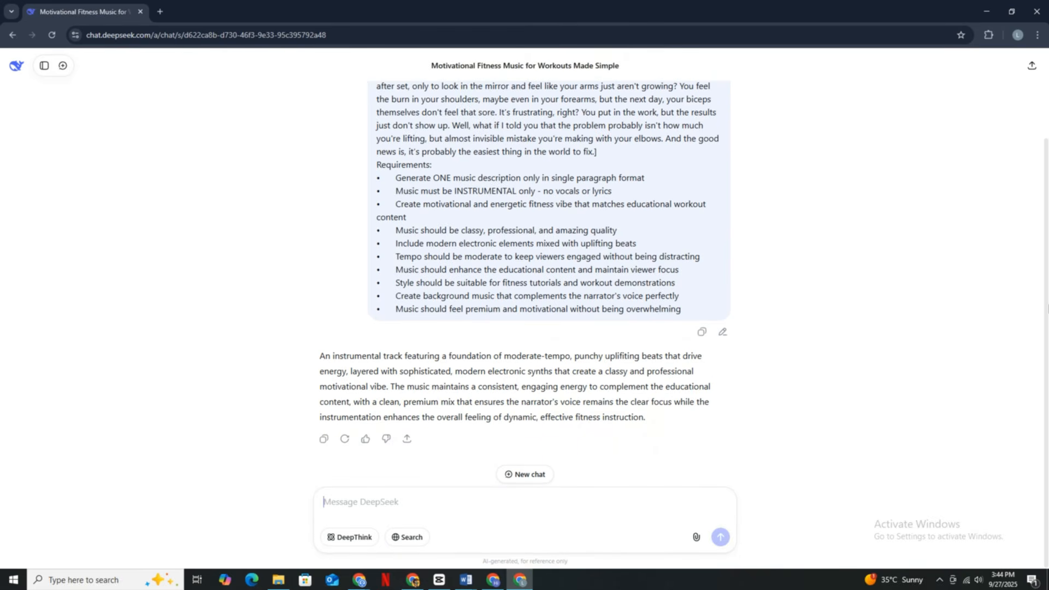
- Paste DeepSeek's music description into MusicGPT, enable Instrumental and generate the track
{"action": "key", "text": "ctrl+v"}
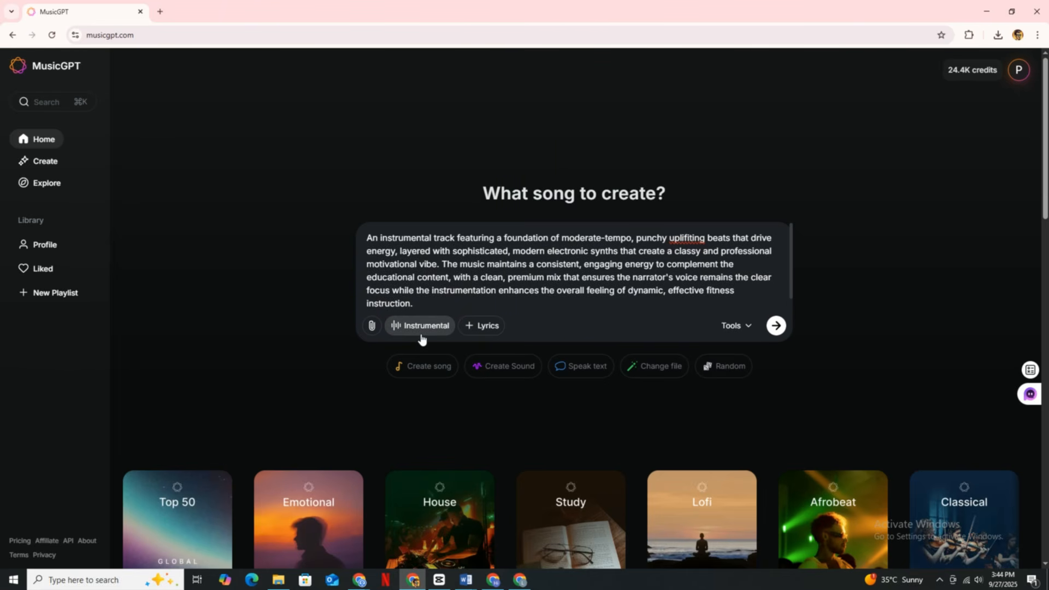
{"action": "left_click", "coordinate": [776, 325]}
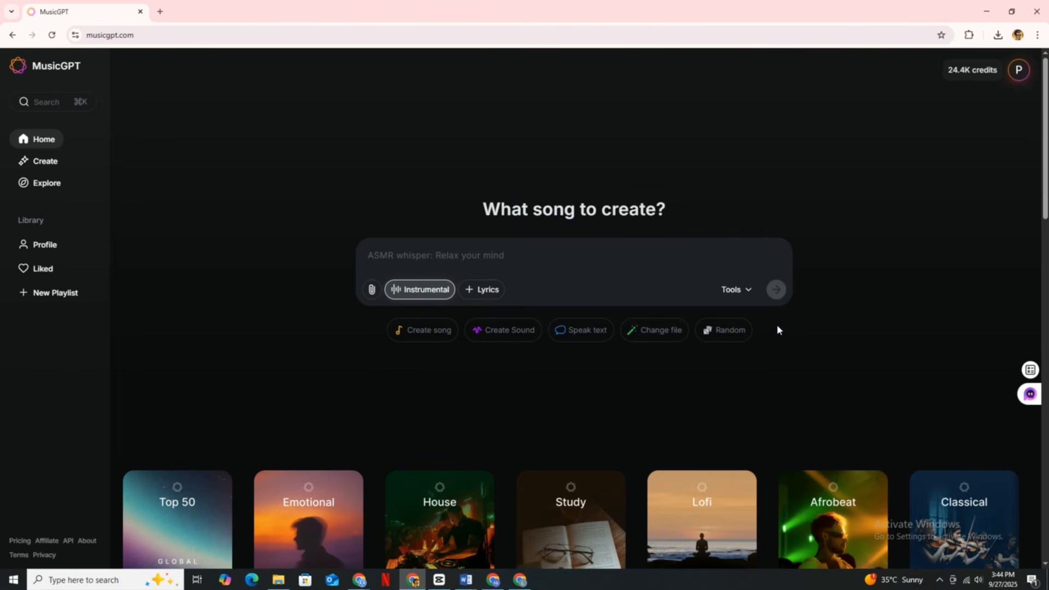
- Open the list of generated tracks in the MusicGPT account and select the new instrumental track
{"action": "left_click", "coordinate": [1008, 76]}
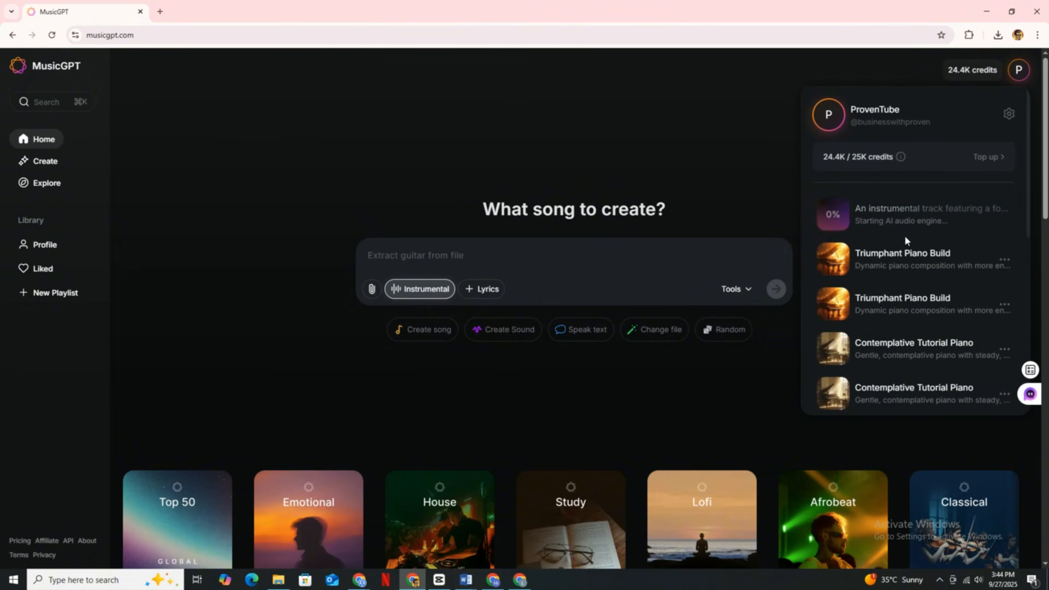
{"action": "left_click", "coordinate": [828, 229]}
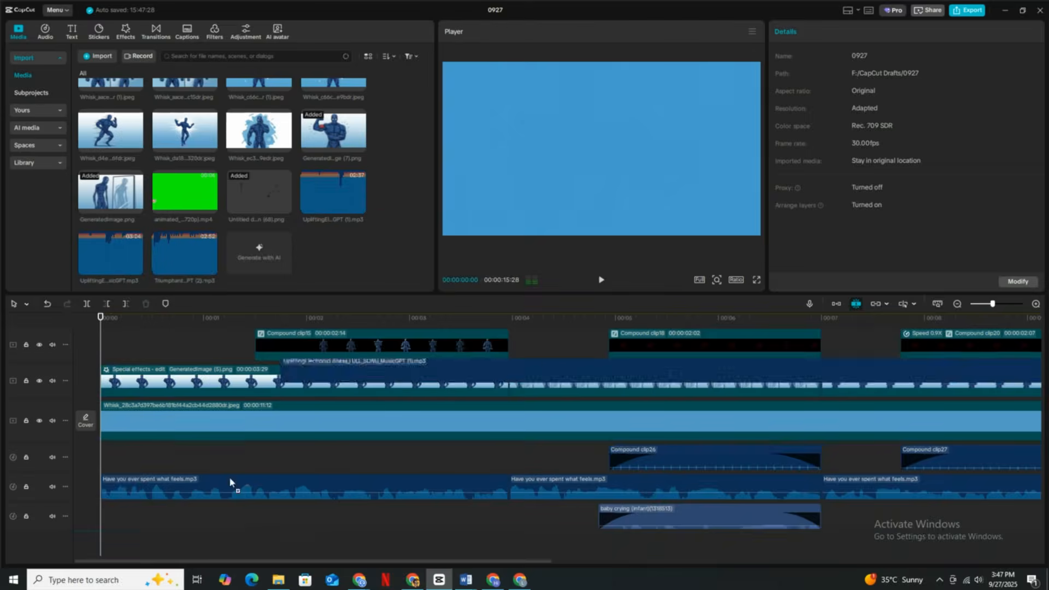
- In CapCut, lay the UpliftingElectronicFitness track under the whole video, cut to the video's end, with its volume at about -22 dB
{"action": "left_click", "coordinate": [635, 501]}
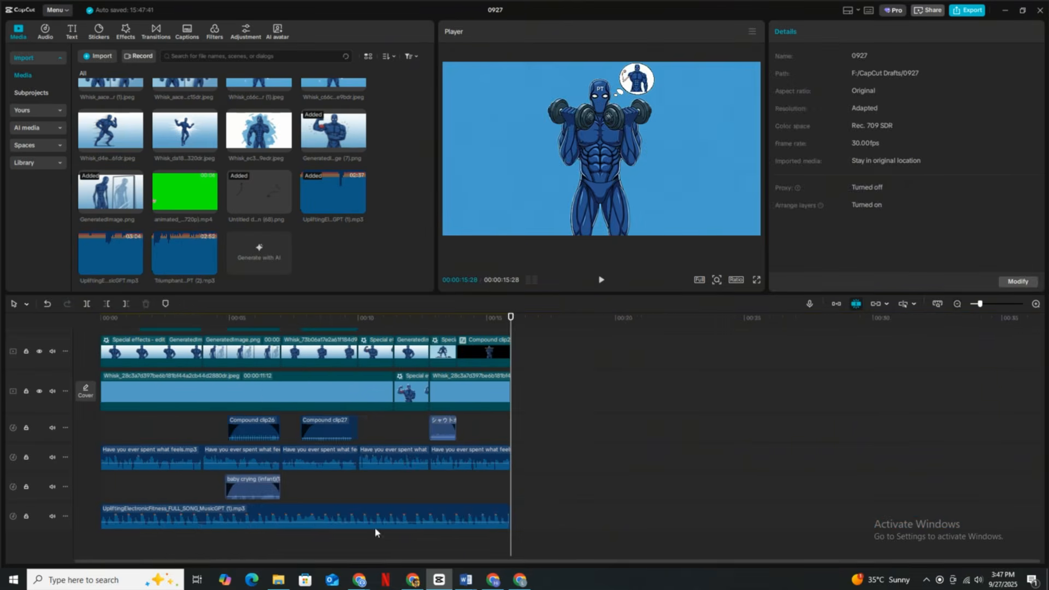
{"action": "left_click", "coordinate": [238, 516]}
{"action": "key", "text": "space"}
{"action": "left_click", "coordinate": [237, 516]}
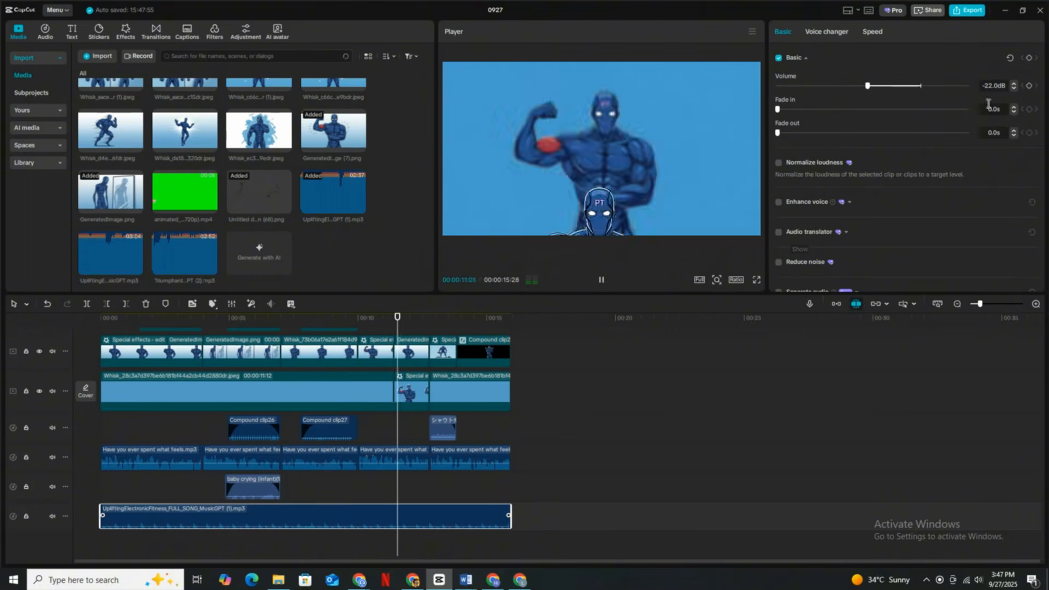
- Try the TriumphantPianoBuild track as alternative music, cut to the video's end at reduced volume, and return to the UpliftingElectronicFitness track
{"action": "left_click_drag", "start_coordinate": [151, 269], "coordinate": [134, 550]}
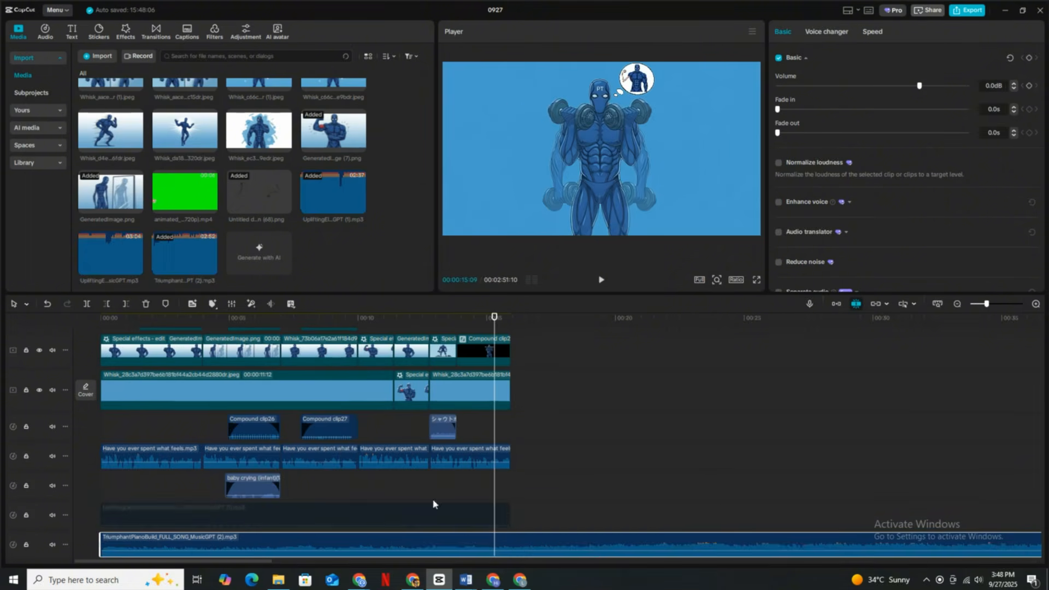
{"action": "left_click", "coordinate": [512, 545]}
{"action": "key", "text": "ctrl+b"}
{"action": "key", "text": "Delete"}
{"action": "left_click", "coordinate": [181, 545]}
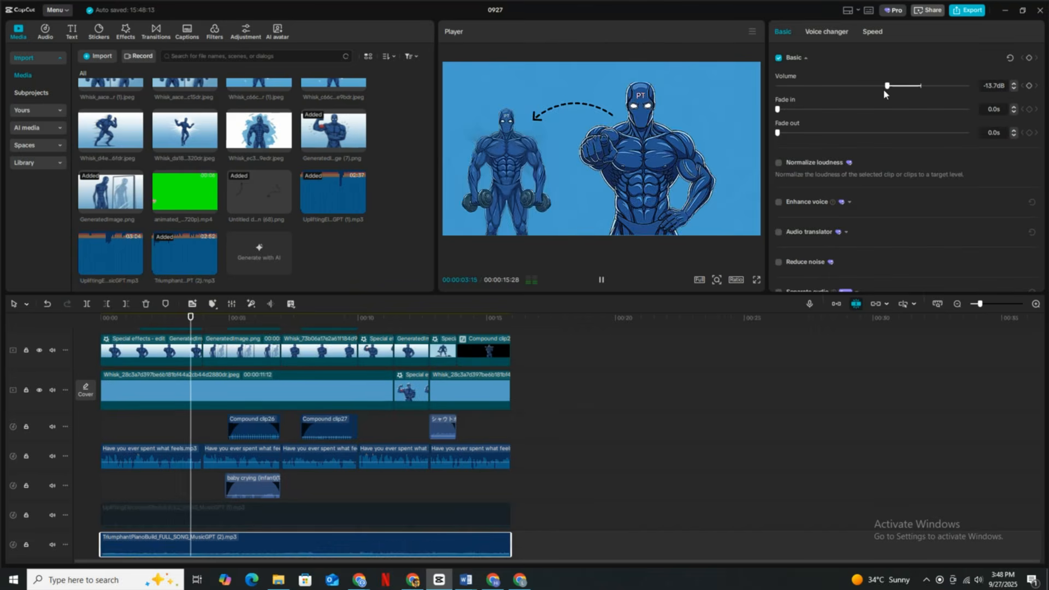
{"action": "left_click", "coordinate": [1013, 89]}
{"action": "key", "text": "Delete"}
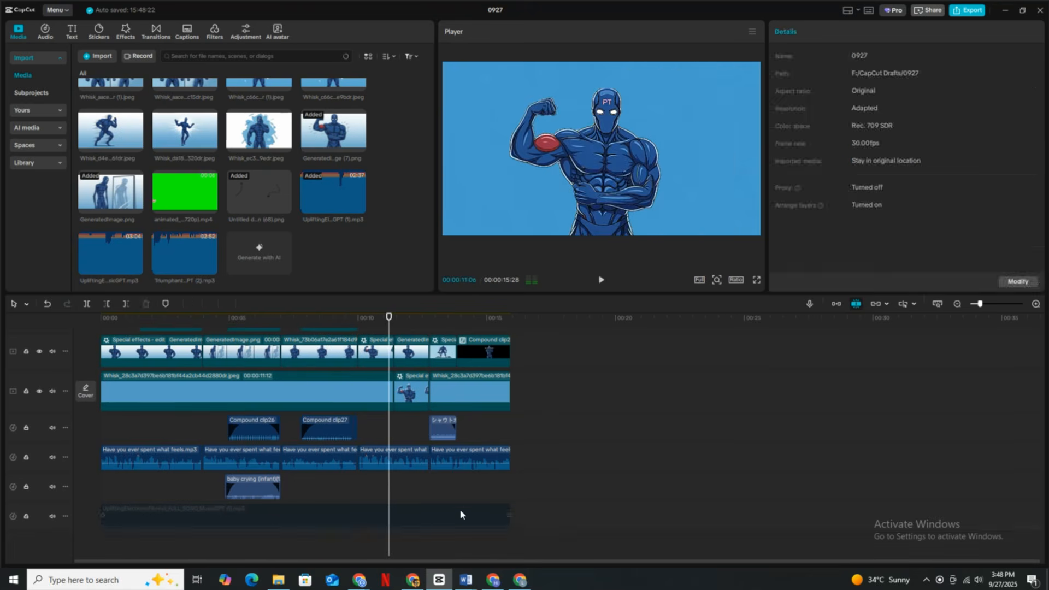
{"action": "left_click", "coordinate": [461, 513]}
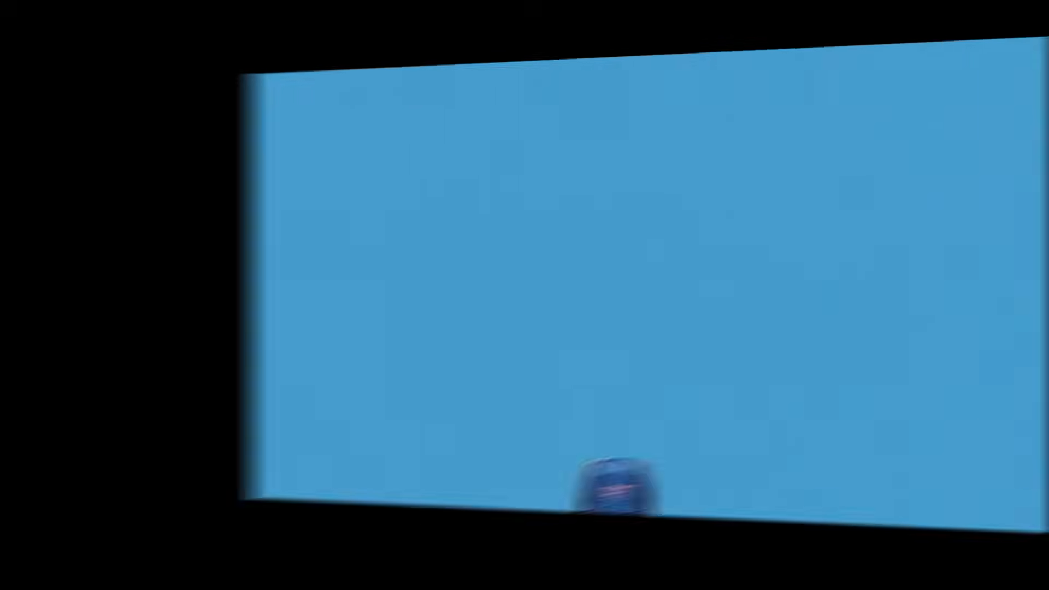